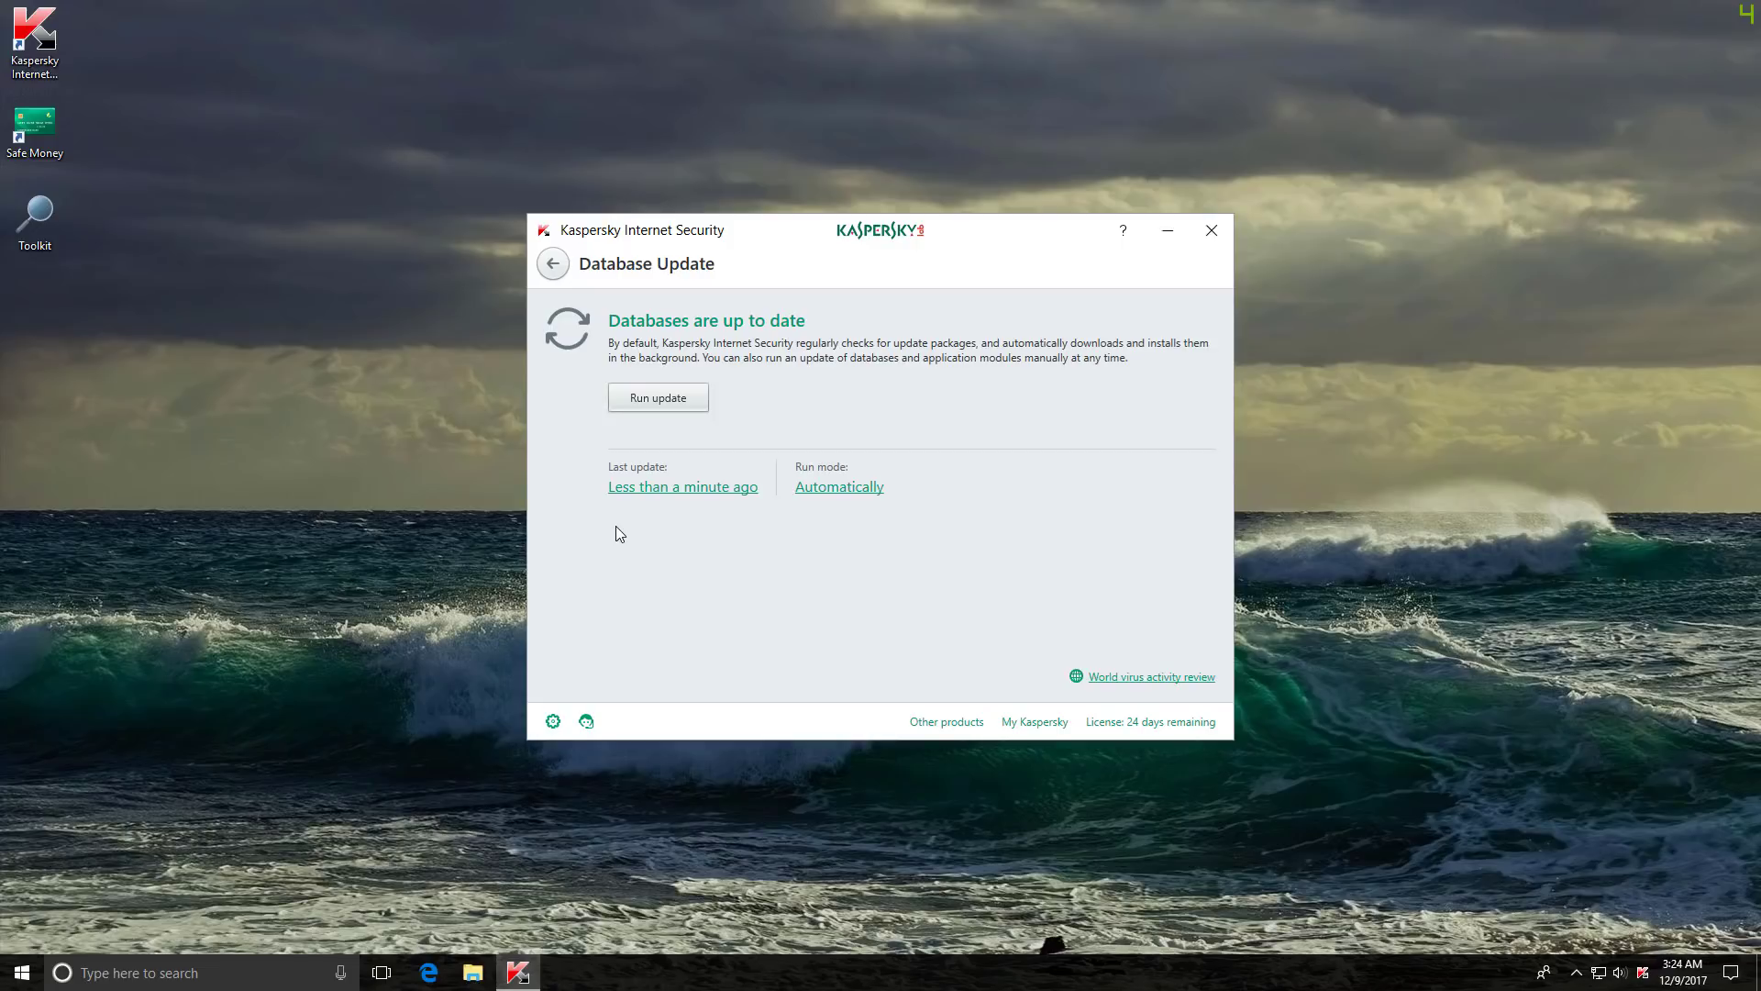
- Leave Database Update and go back to Kaspersky's 'Your computer is protected' main window
{"action": "key", "text": "Escape"}
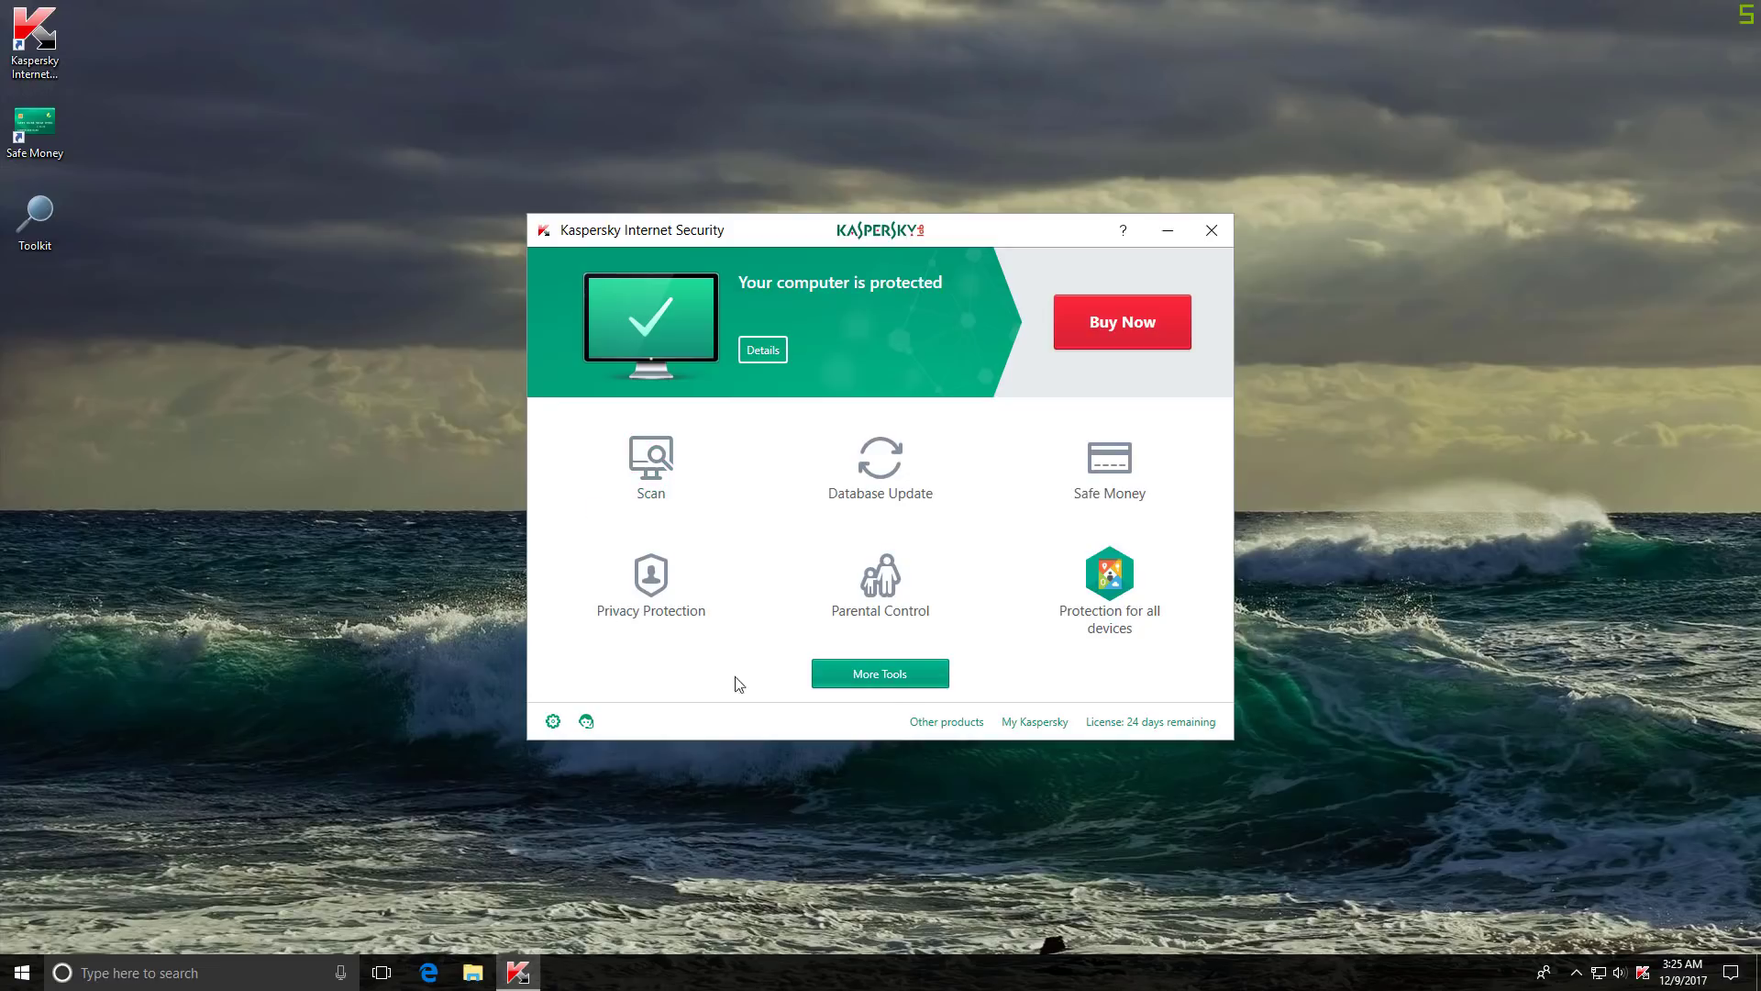
- Check the enabled Protection components in Kaspersky settings, then go back to the main screen
{"action": "left_click", "coordinate": [894, 678]}
{"action": "left_click", "coordinate": [553, 721]}
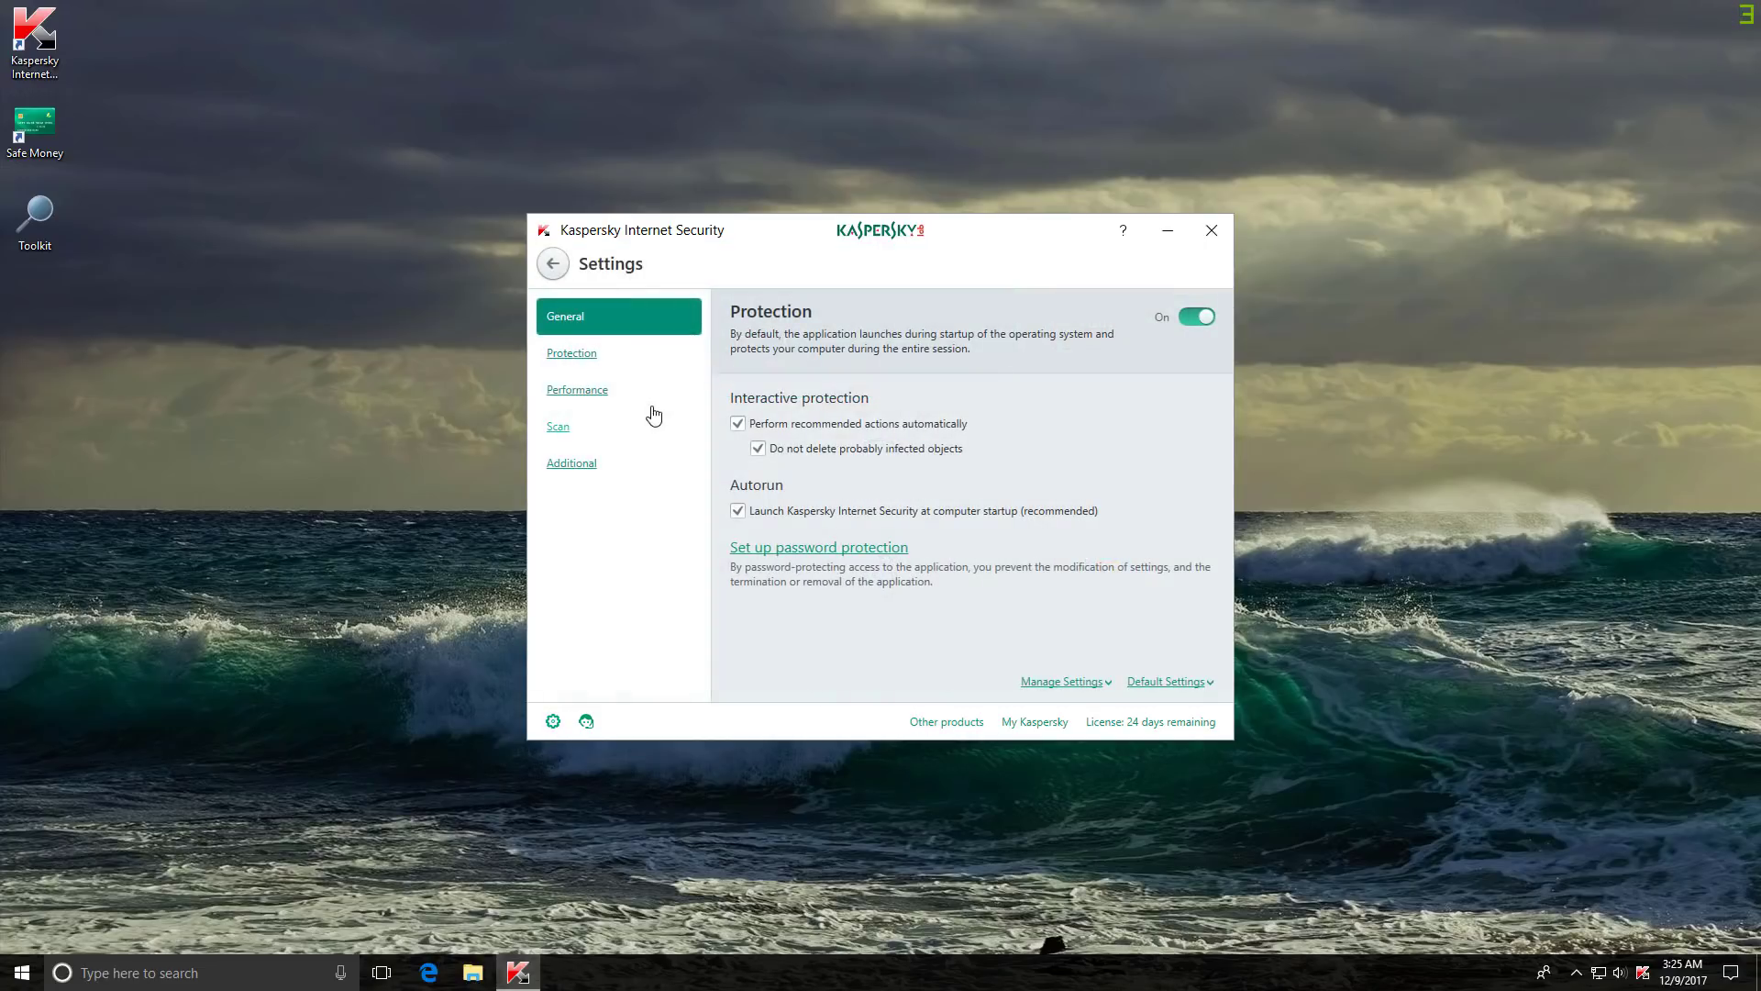
{"action": "left_click", "coordinate": [635, 366]}
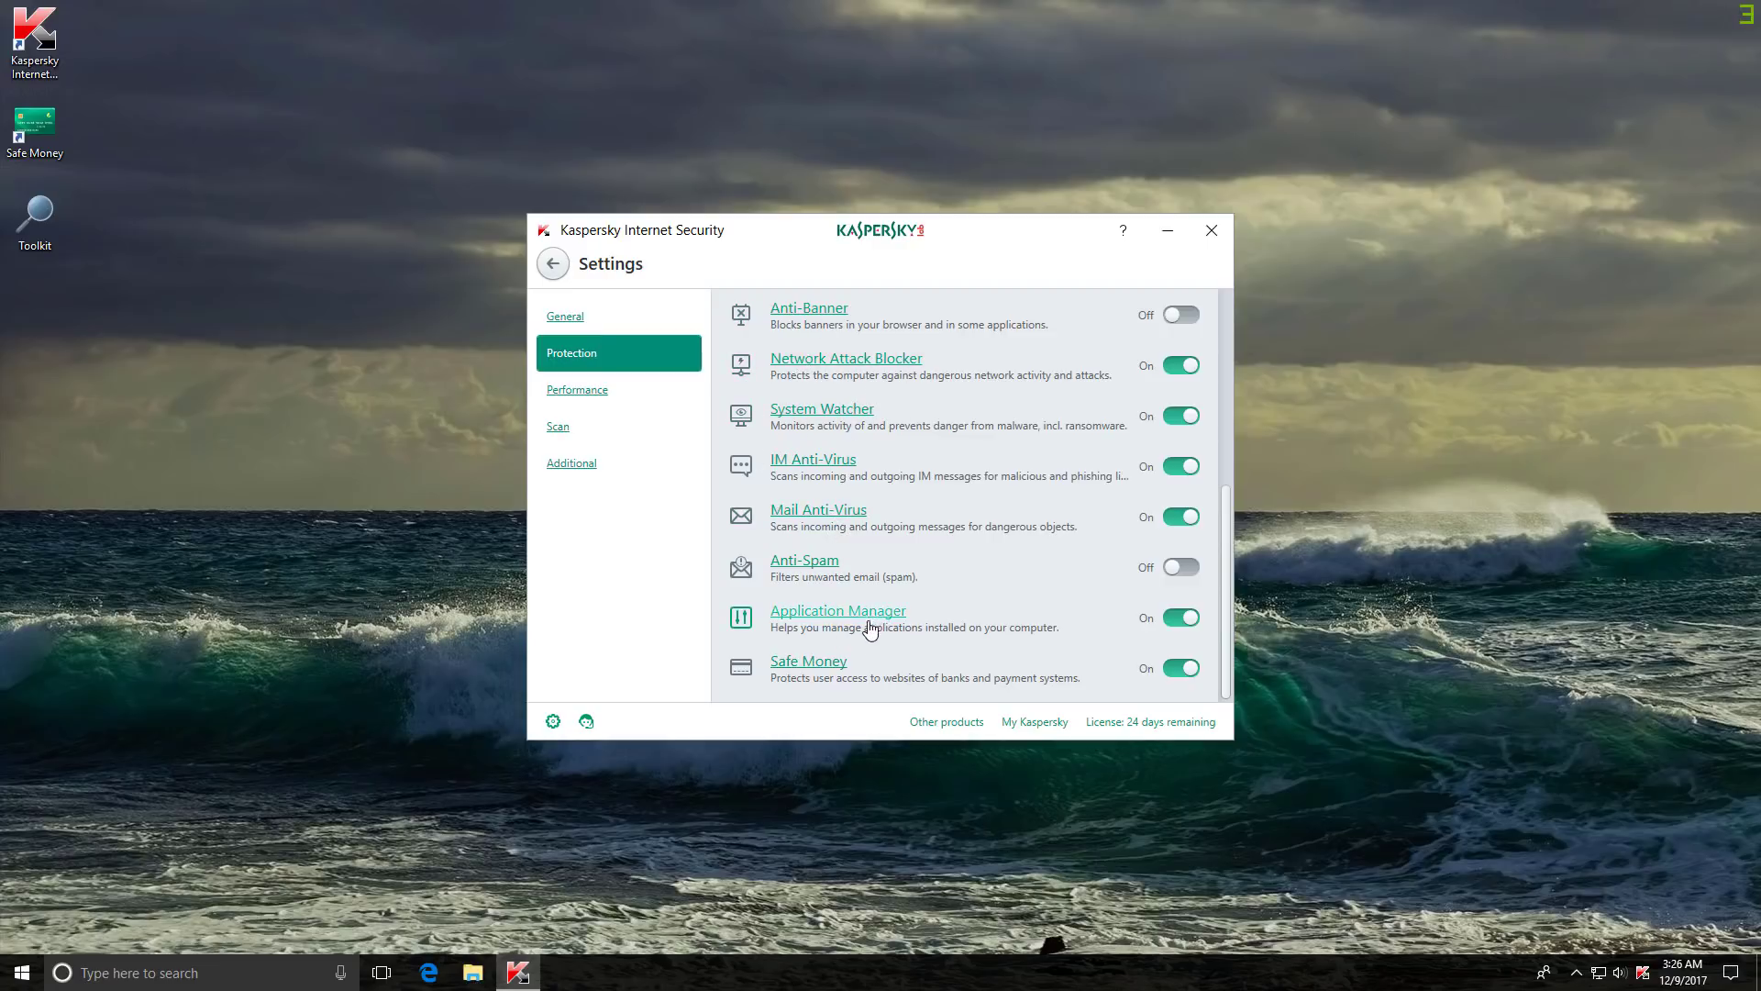
{"action": "left_click", "coordinate": [552, 264]}
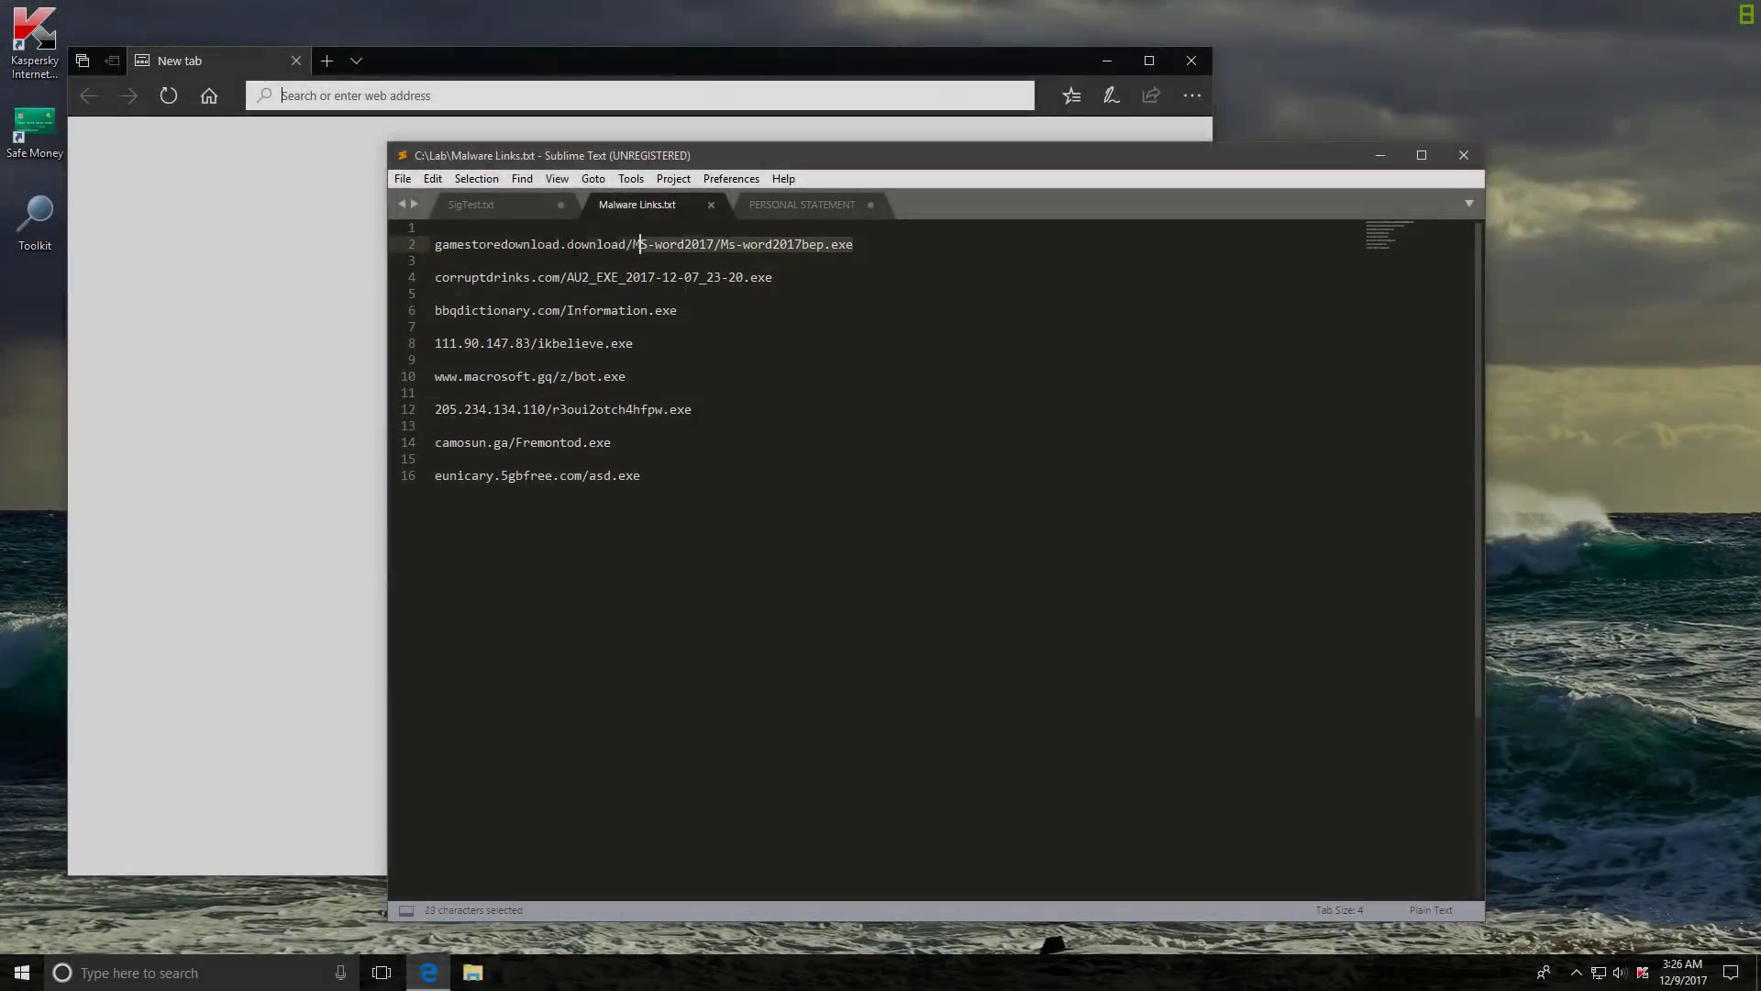
- Copy the gamestoredownload.download malware URL into Edge and load it
{"action": "left_click_drag", "start_coordinate": [640, 244], "coordinate": [383, 243]}
{"action": "key", "text": "ctrl+c"}
{"action": "left_click", "coordinate": [309, 98]}
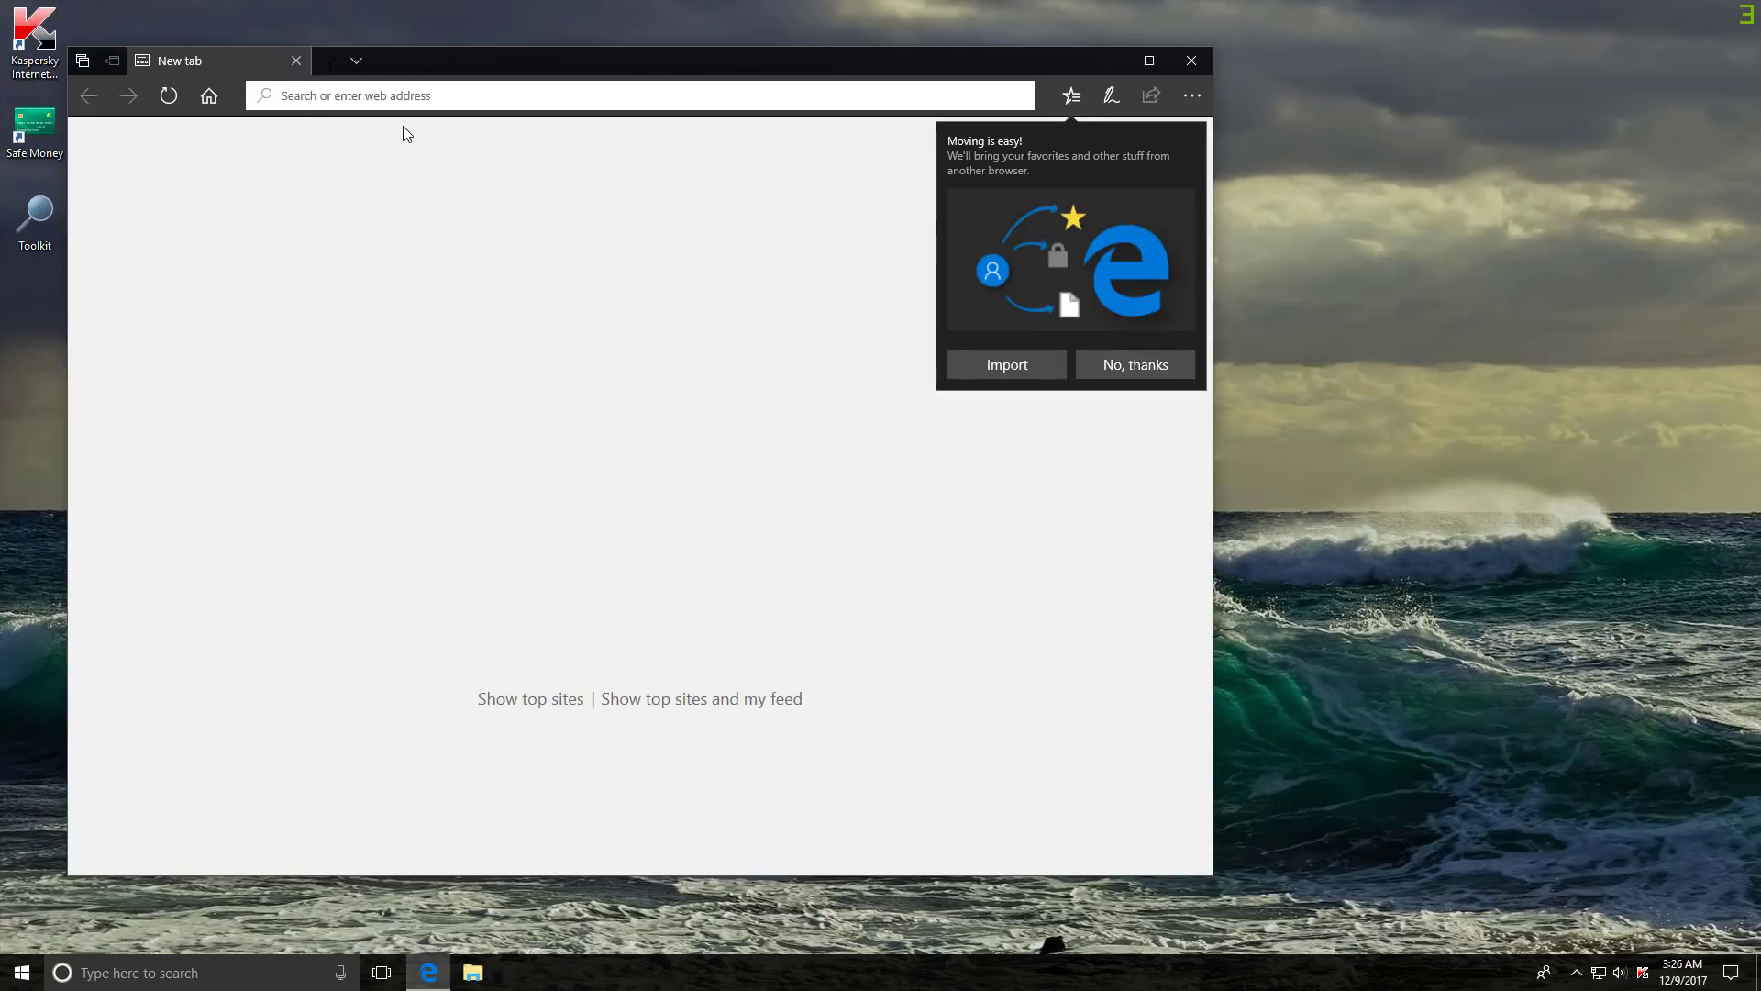
{"action": "key", "text": "ctrl+v"}
{"action": "key", "text": "Return"}
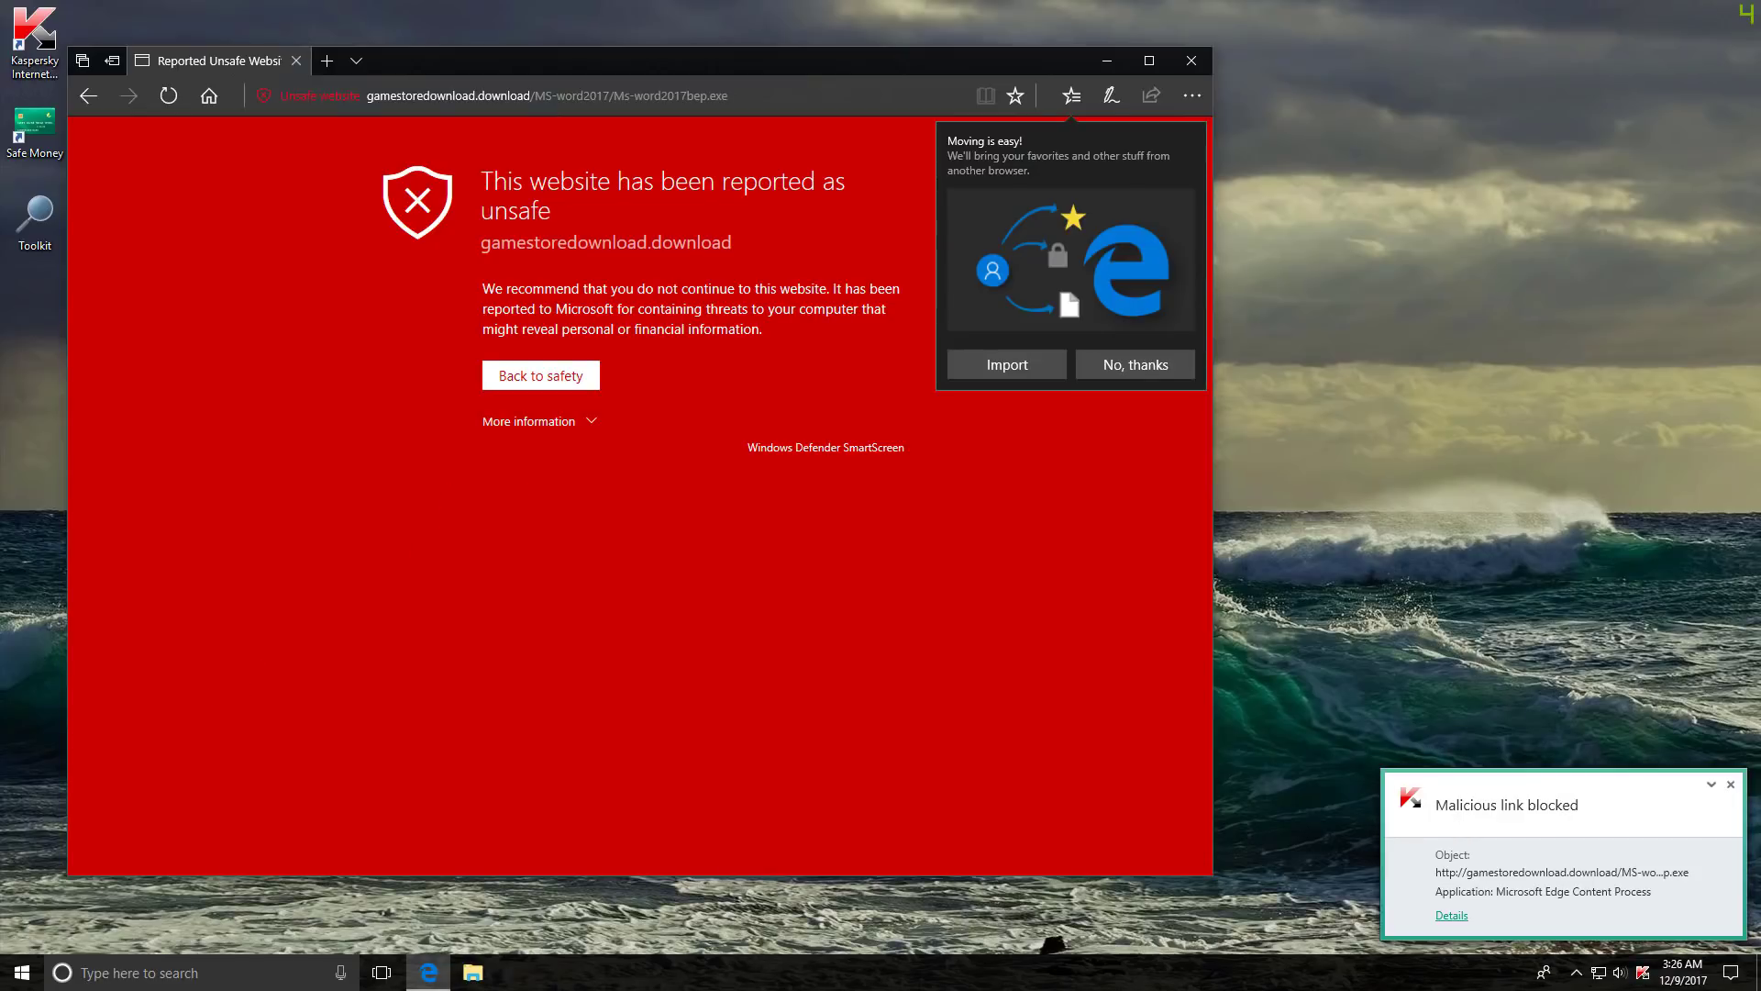
- Copy the corruptdrinks.com malware URL from the list into Edge and load it
{"action": "key", "text": "alt+Tab"}
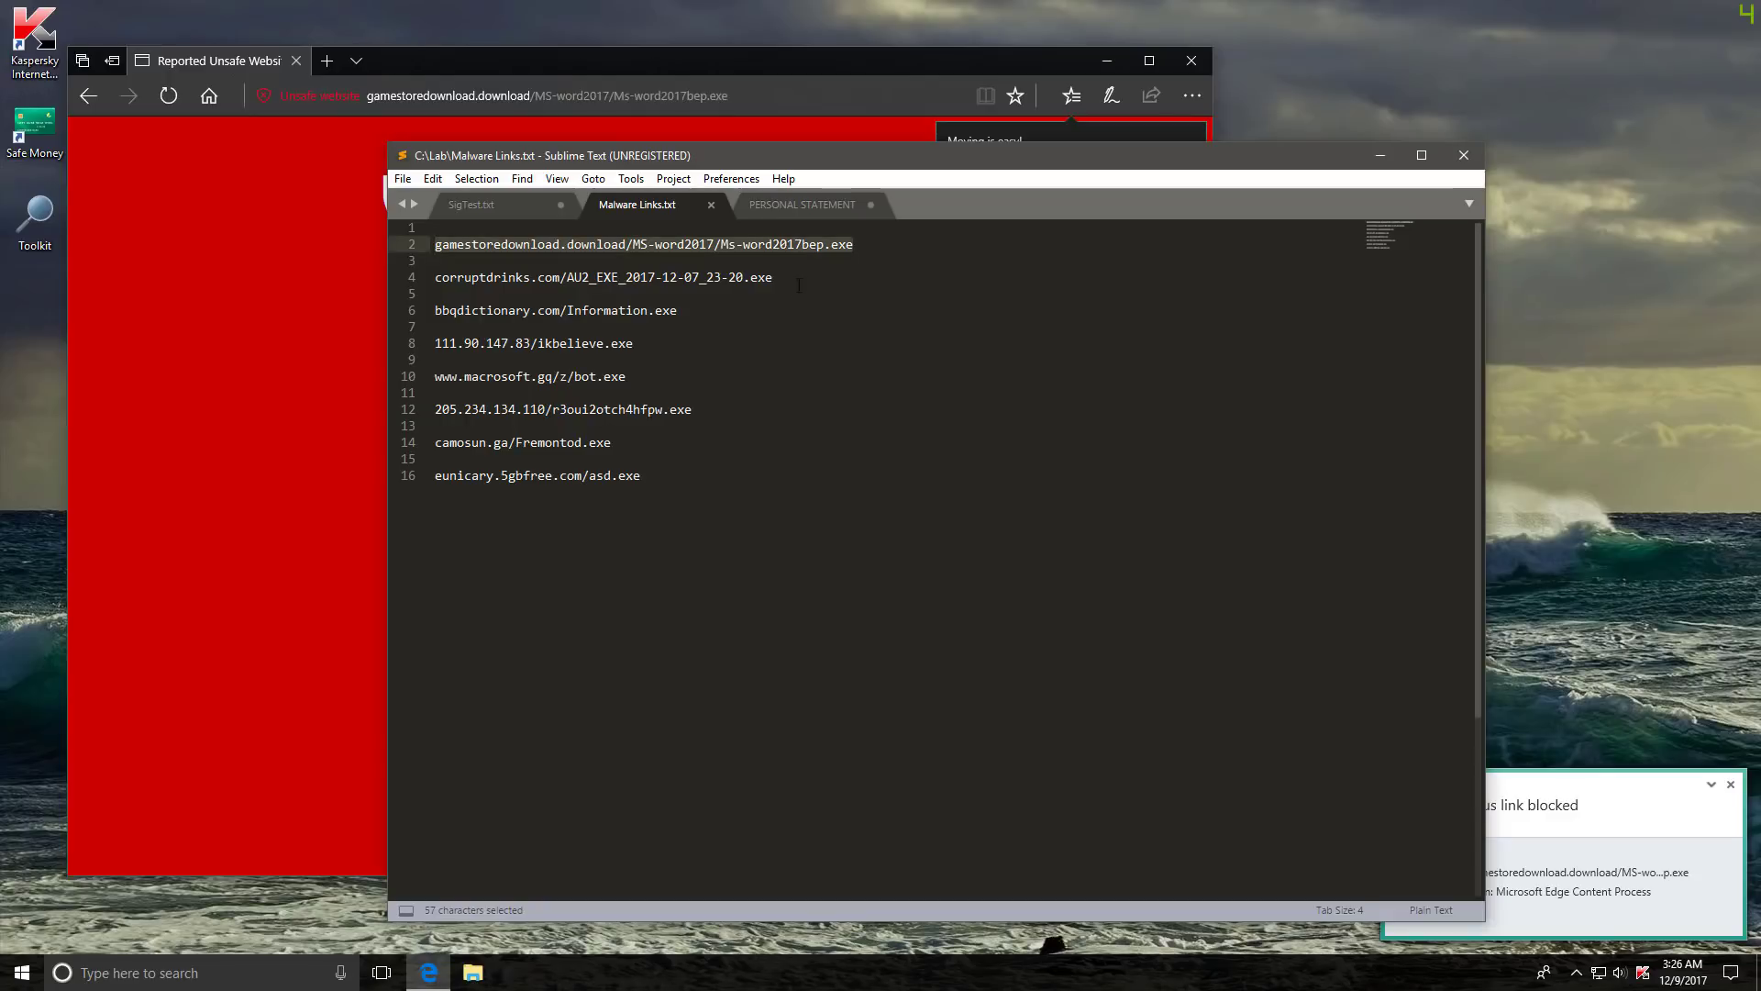
{"action": "left_click_drag", "start_coordinate": [799, 285], "coordinate": [542, 288]}
{"action": "left_click_drag", "start_coordinate": [413, 286], "coordinate": [422, 275]}
{"action": "left_click", "coordinate": [218, 264]}
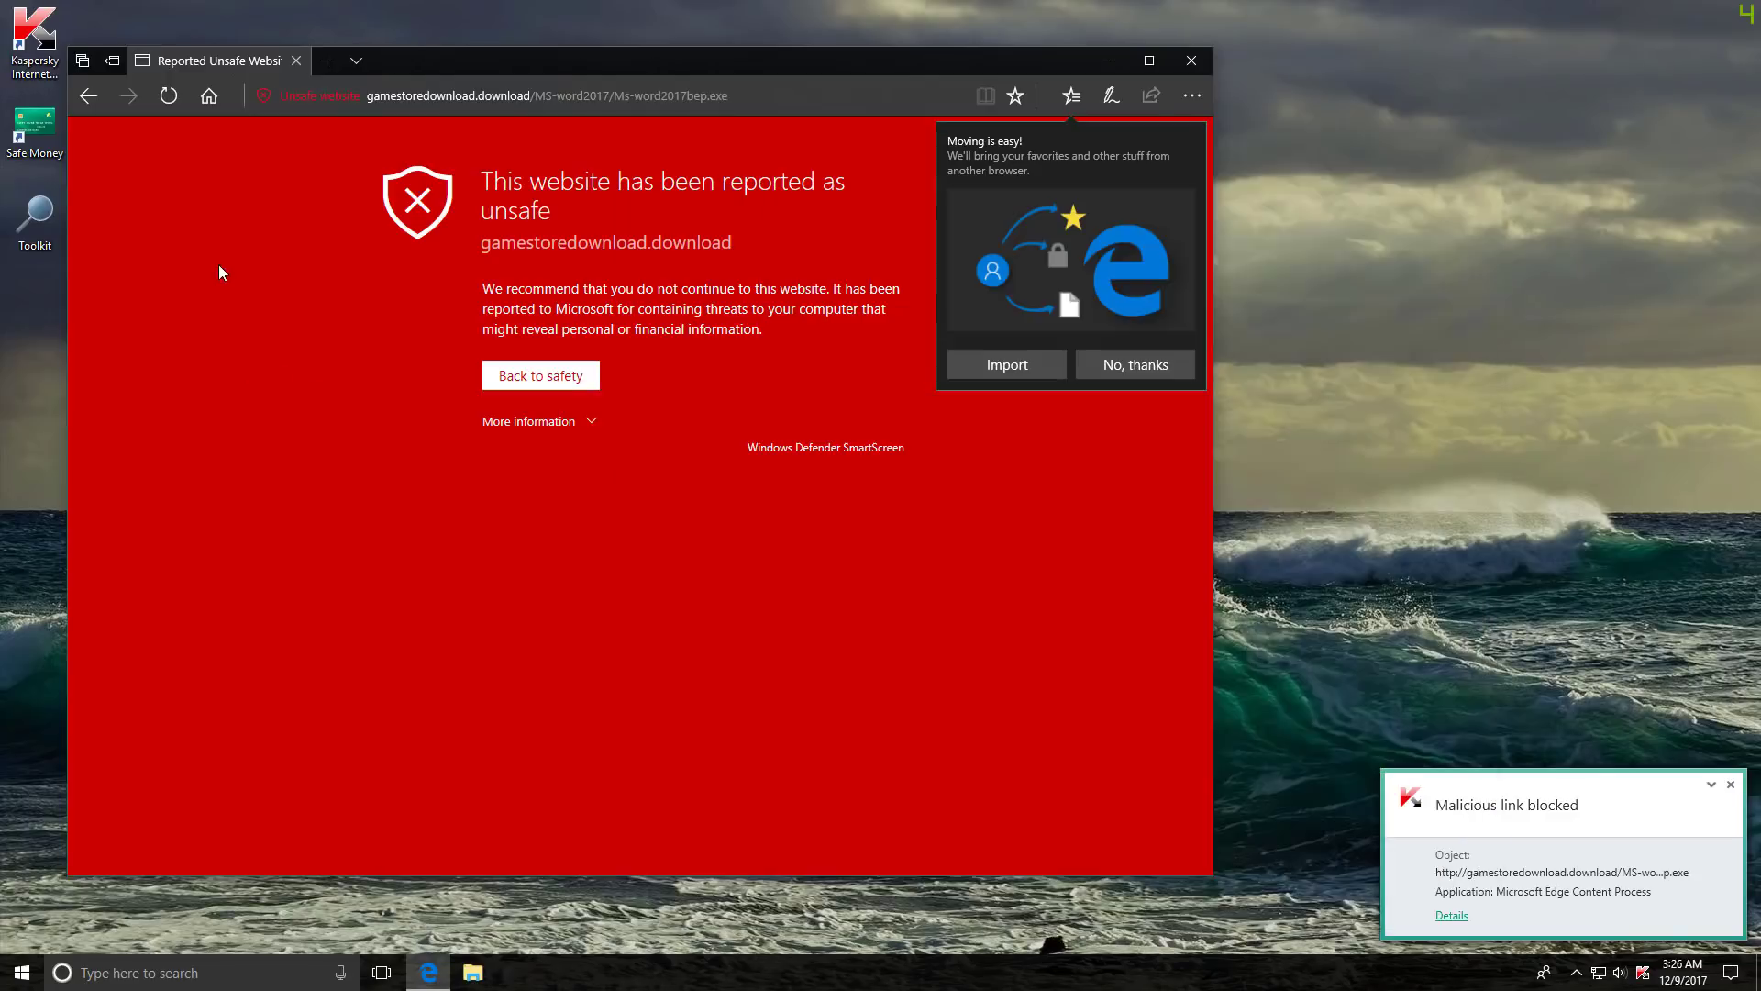
{"action": "left_click", "coordinate": [399, 92]}
{"action": "key", "text": "ctrl+v"}
{"action": "key", "text": "Return"}
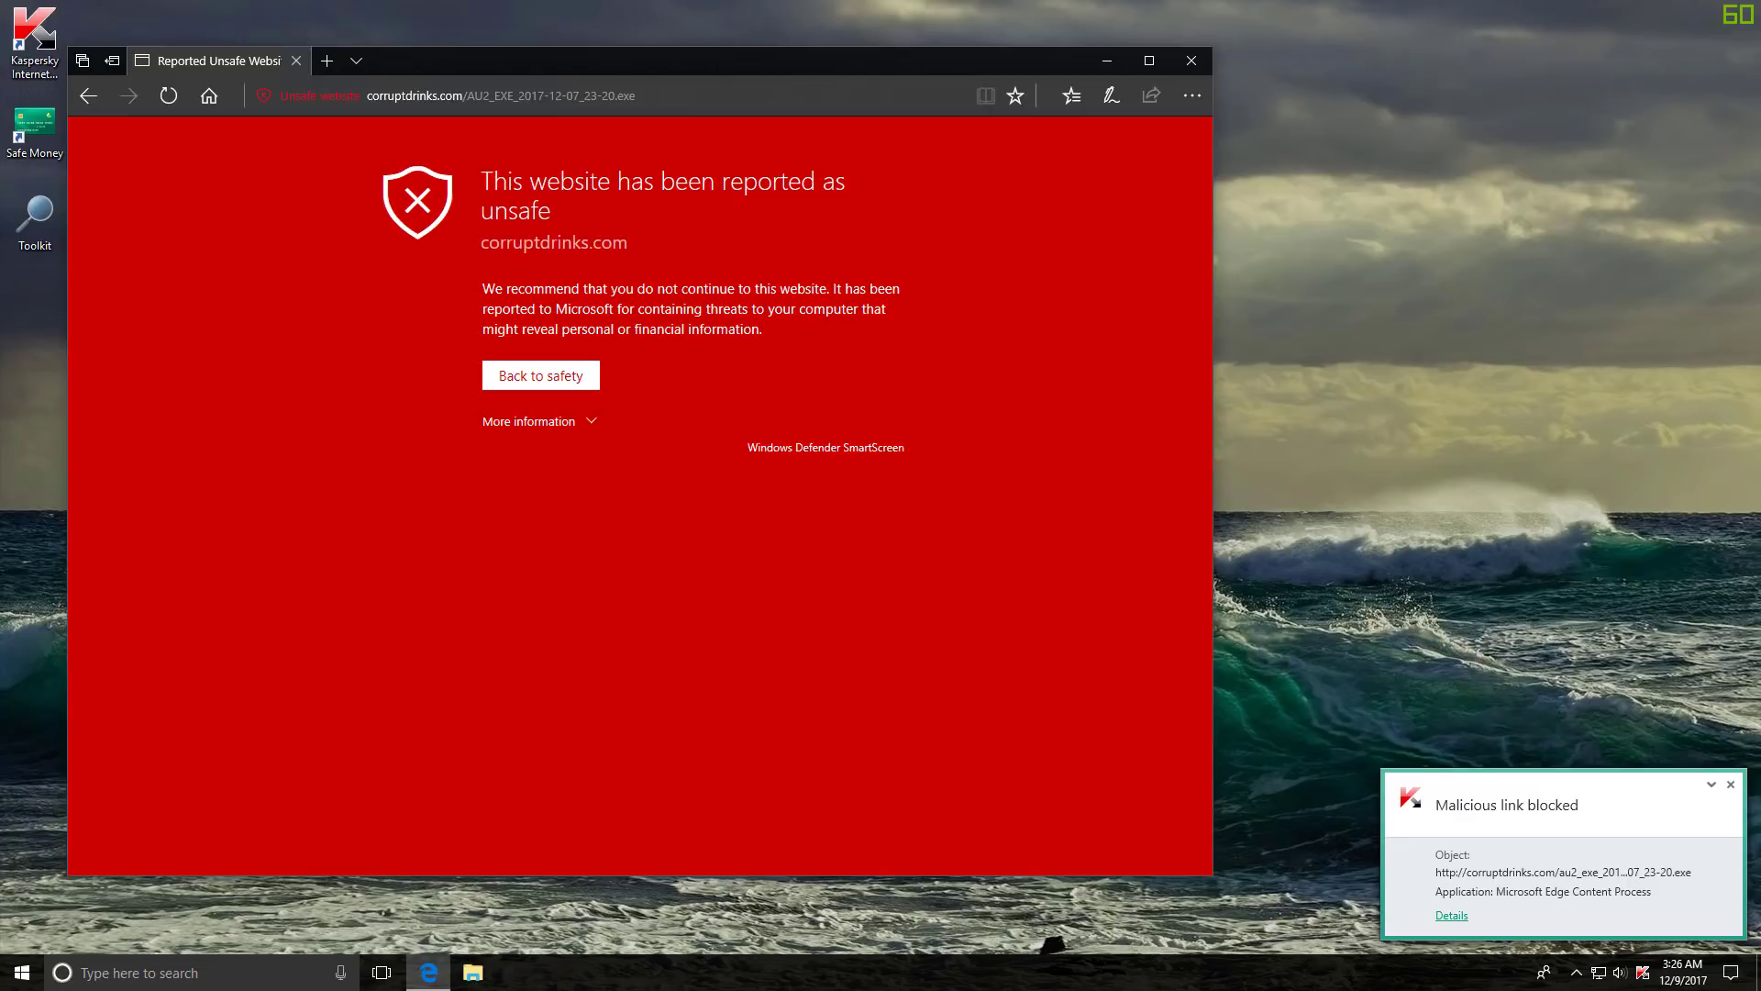
- Replace the unsafe-site tab with a new one and load the bbqdictionary.com/Information.exe link
{"action": "left_click", "coordinate": [326, 60]}
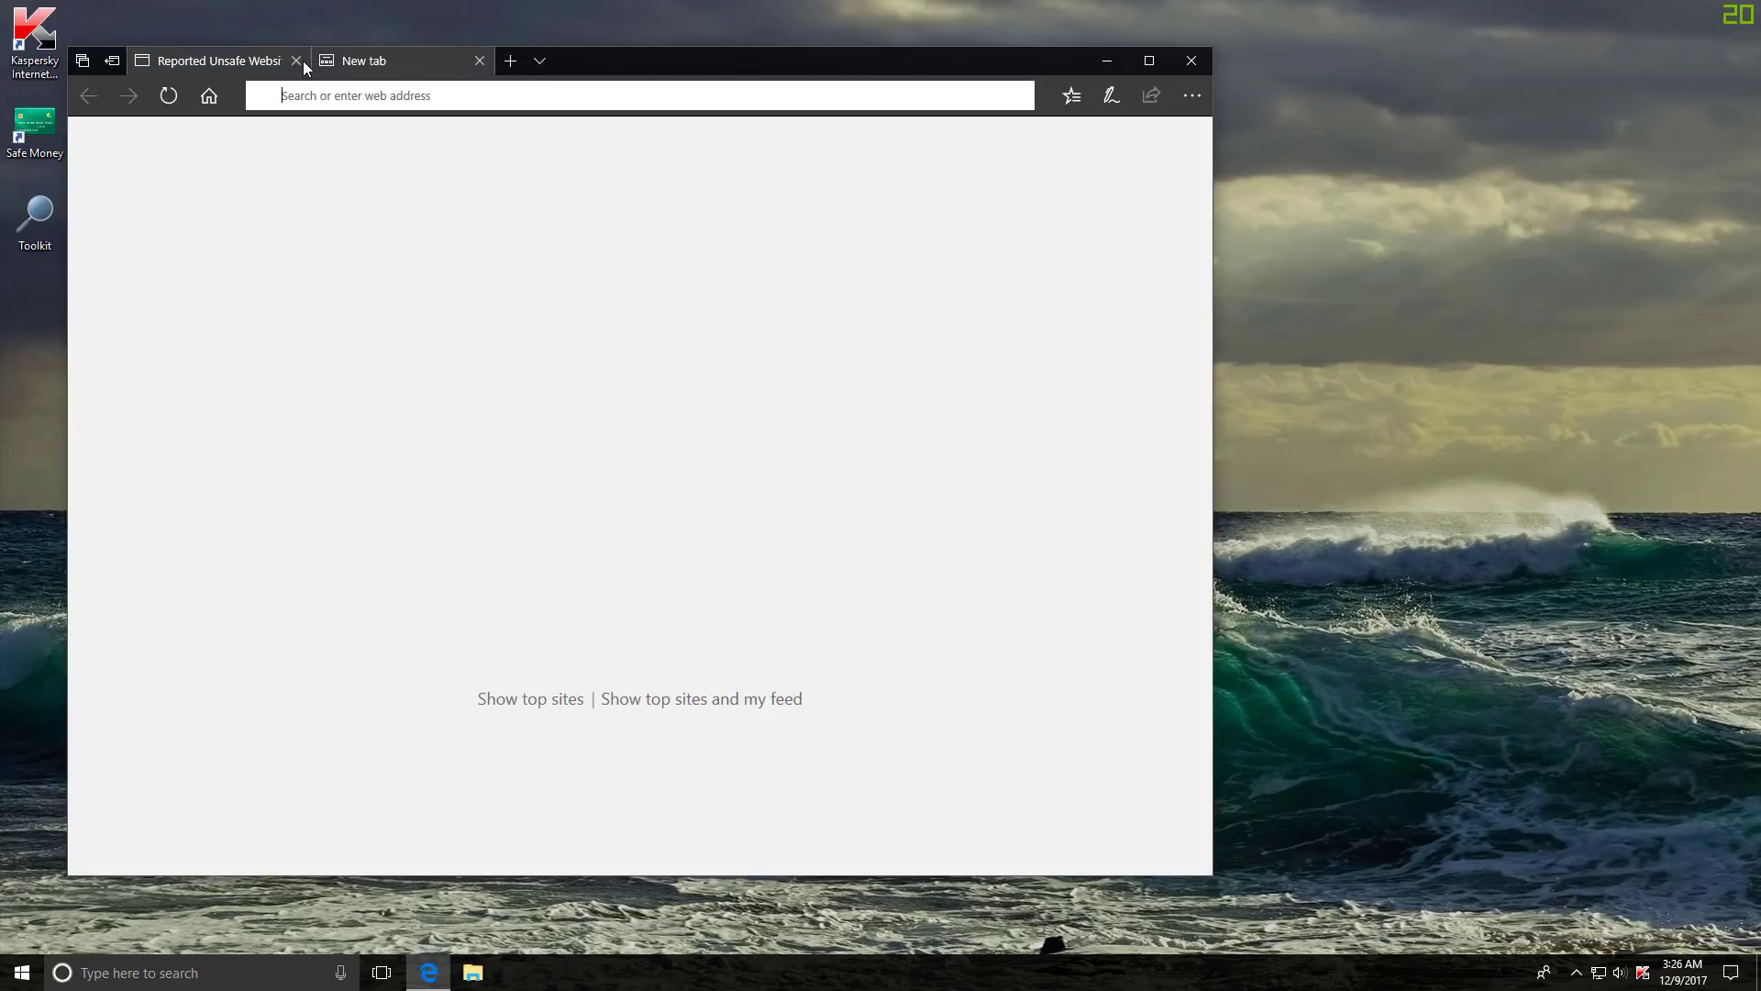
{"action": "left_click", "coordinate": [299, 60]}
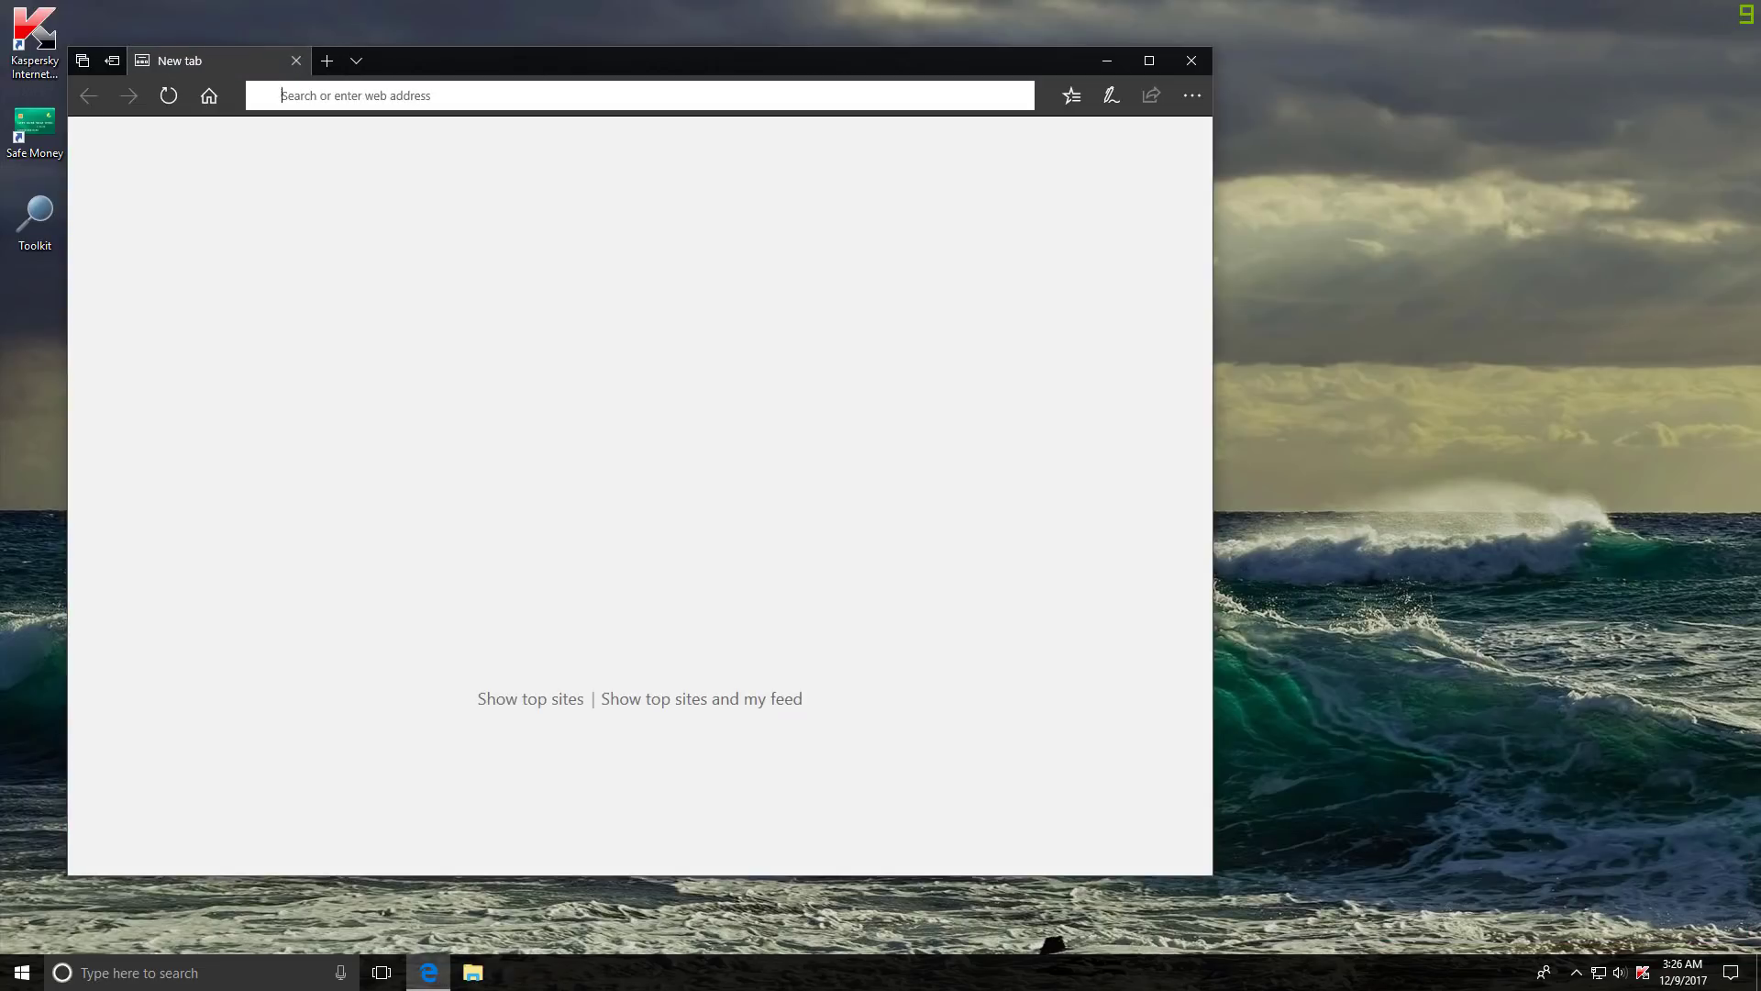
{"action": "key", "text": "alt+Tab"}
{"action": "left_click", "coordinate": [677, 310]}
{"action": "left_click_drag", "start_coordinate": [677, 310], "coordinate": [435, 310]}
{"action": "key", "text": "ctrl+c"}
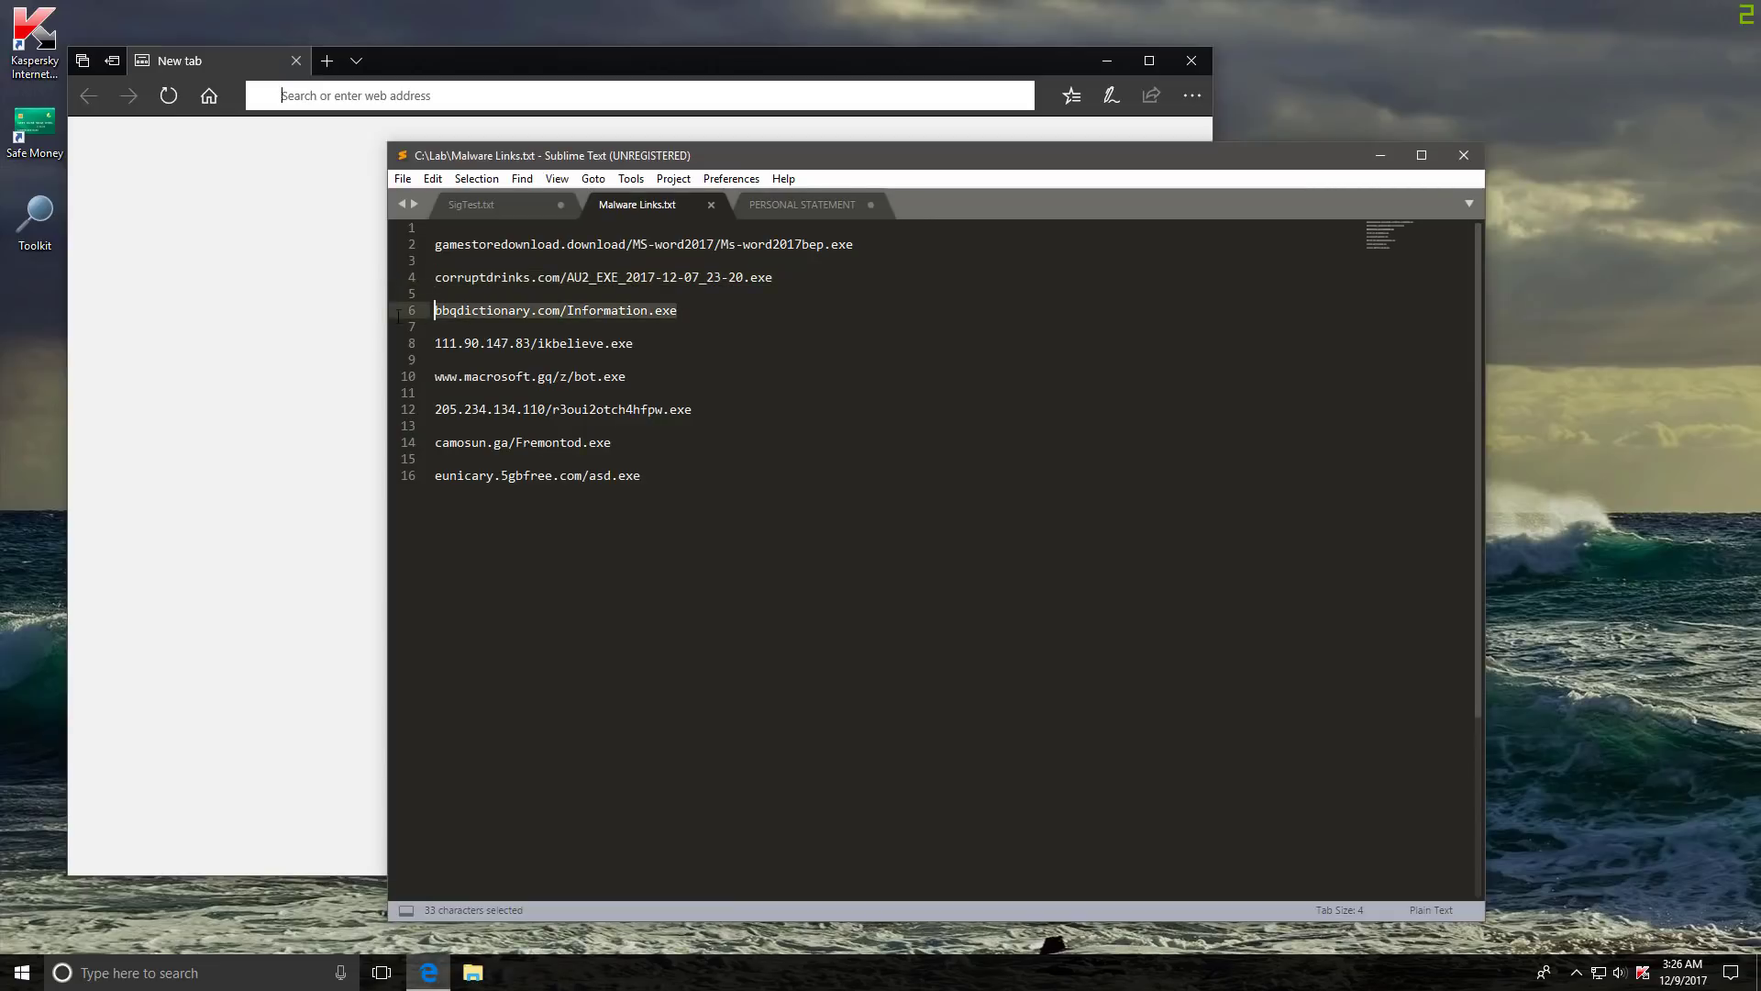
{"action": "left_click", "coordinate": [261, 250]}
{"action": "key", "text": "ctrl+v"}
{"action": "key", "text": "Return"}
- Load the 111.90.147.83/ikbelieve.exe link from the list in Edge's address bar
{"action": "key", "text": "alt+Tab"}
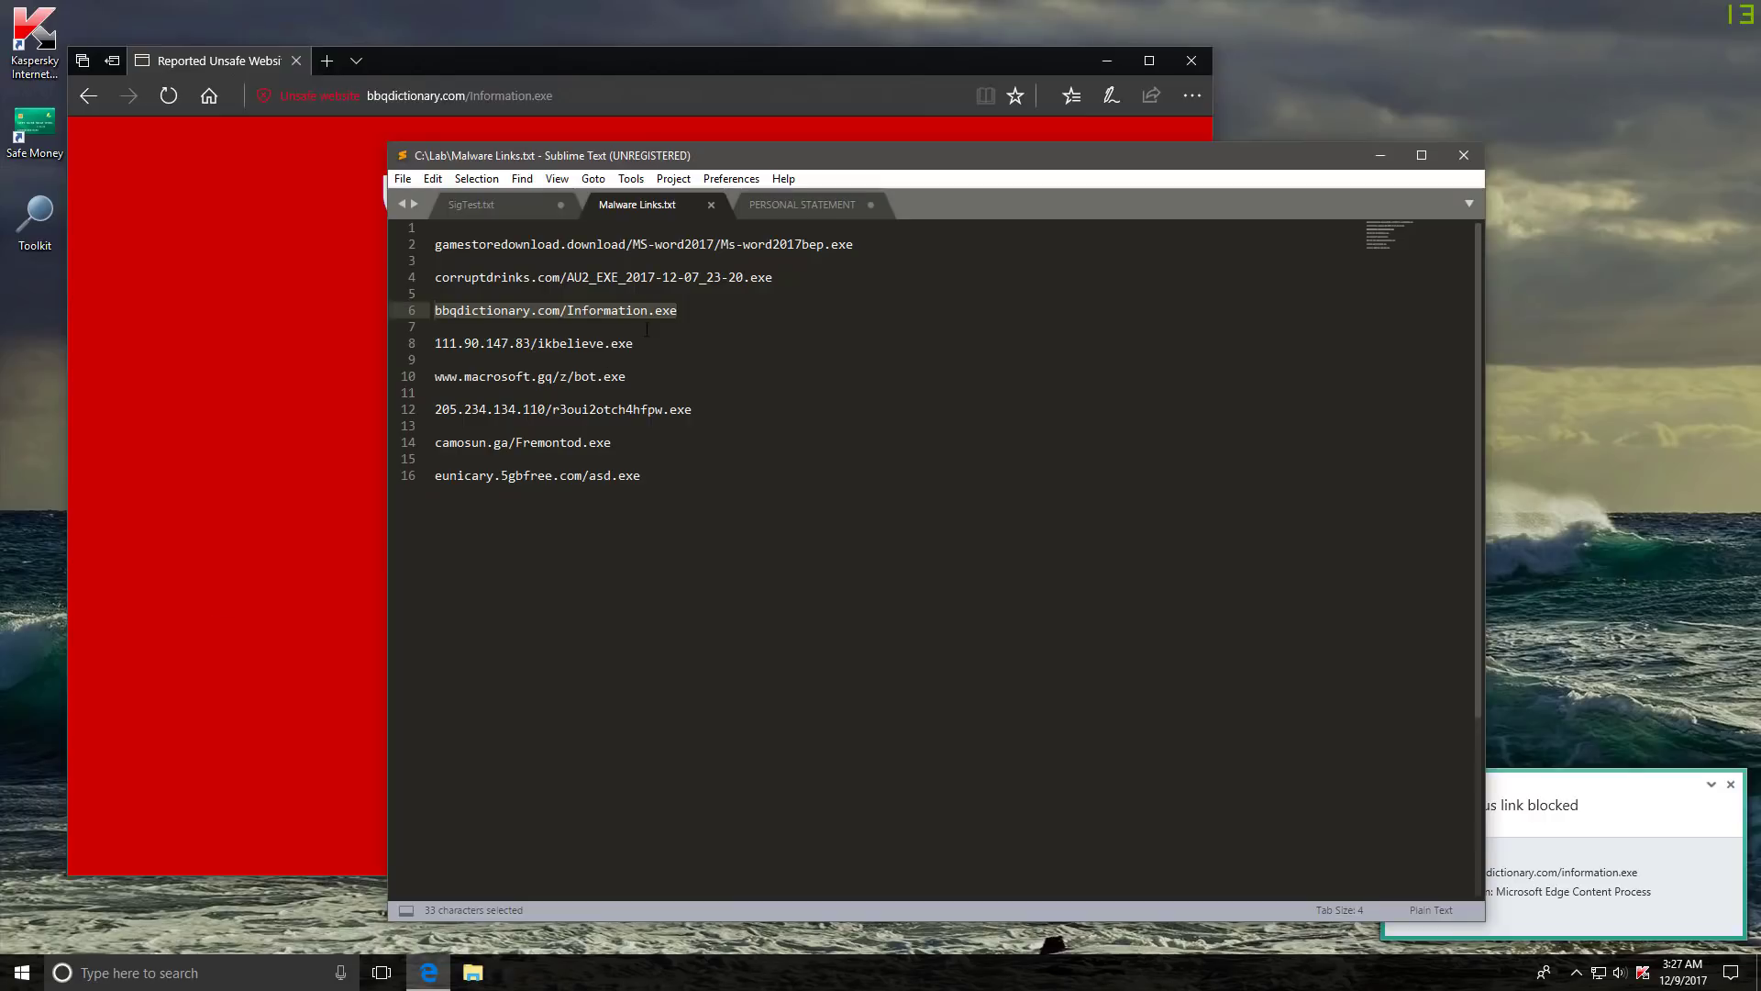
{"action": "left_click_drag", "start_coordinate": [651, 339], "coordinate": [435, 343]}
{"action": "key", "text": "ctrl+c"}
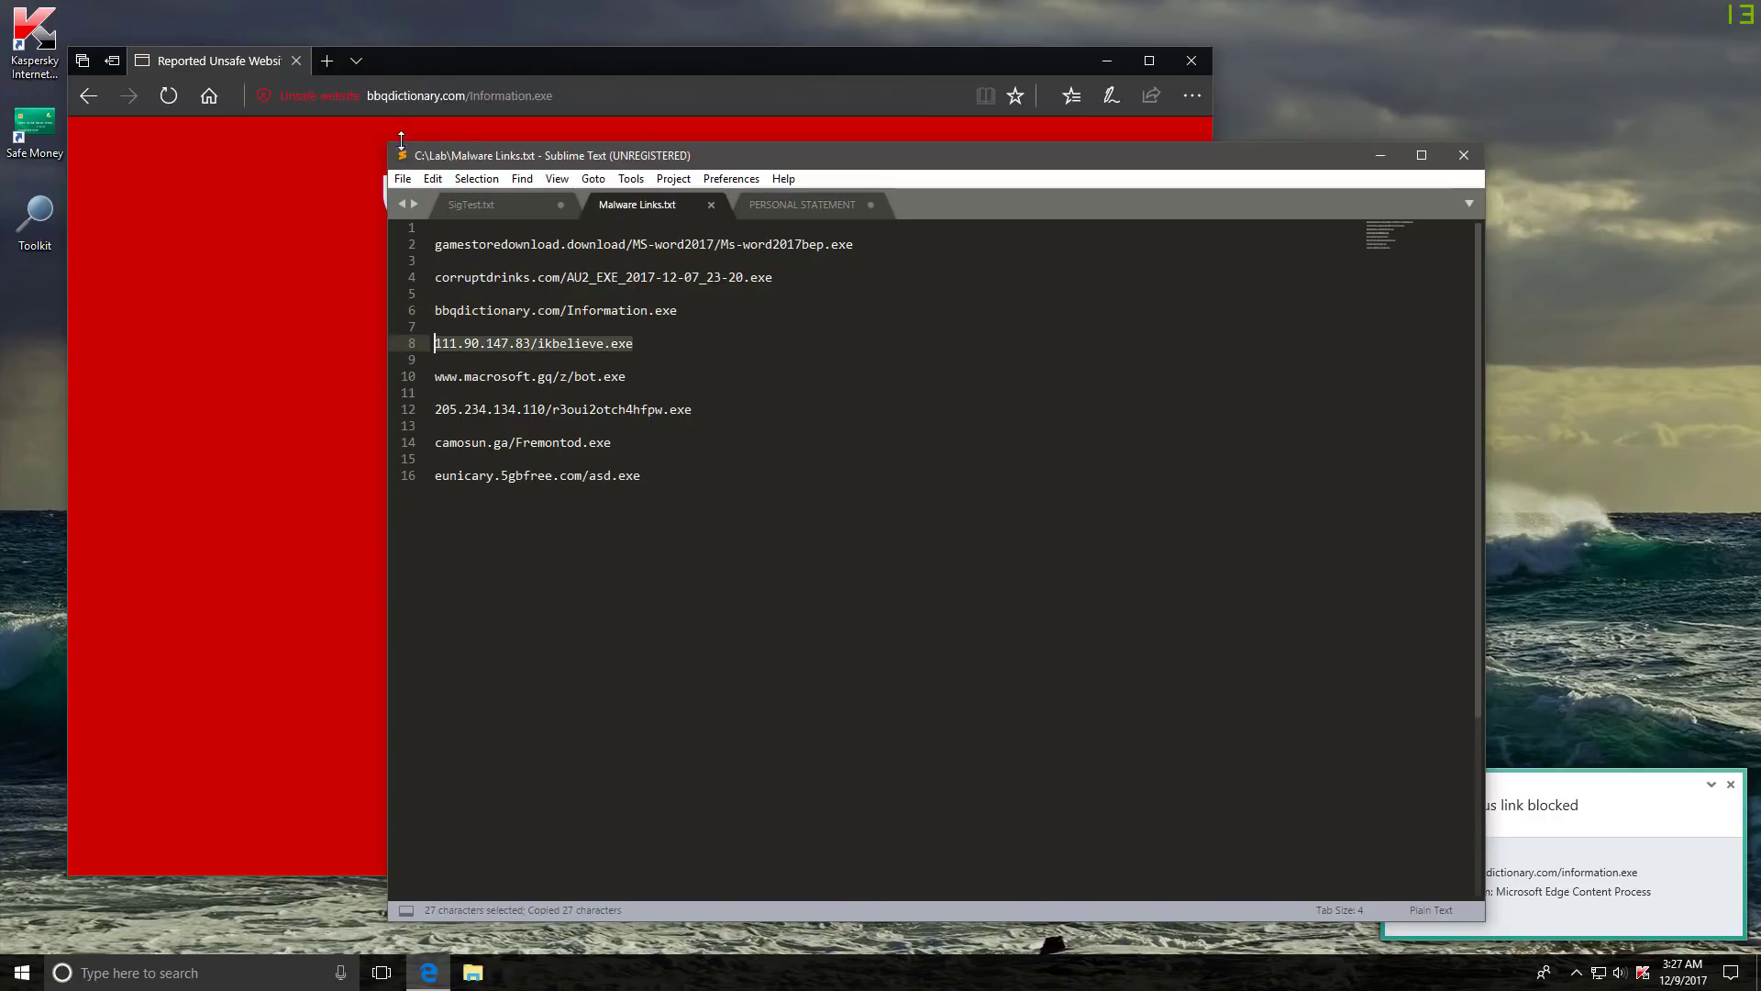
{"action": "left_click", "coordinate": [407, 93]}
{"action": "left_click", "coordinate": [408, 94]}
{"action": "key", "text": "ctrl+v"}
{"action": "key", "text": "Return"}
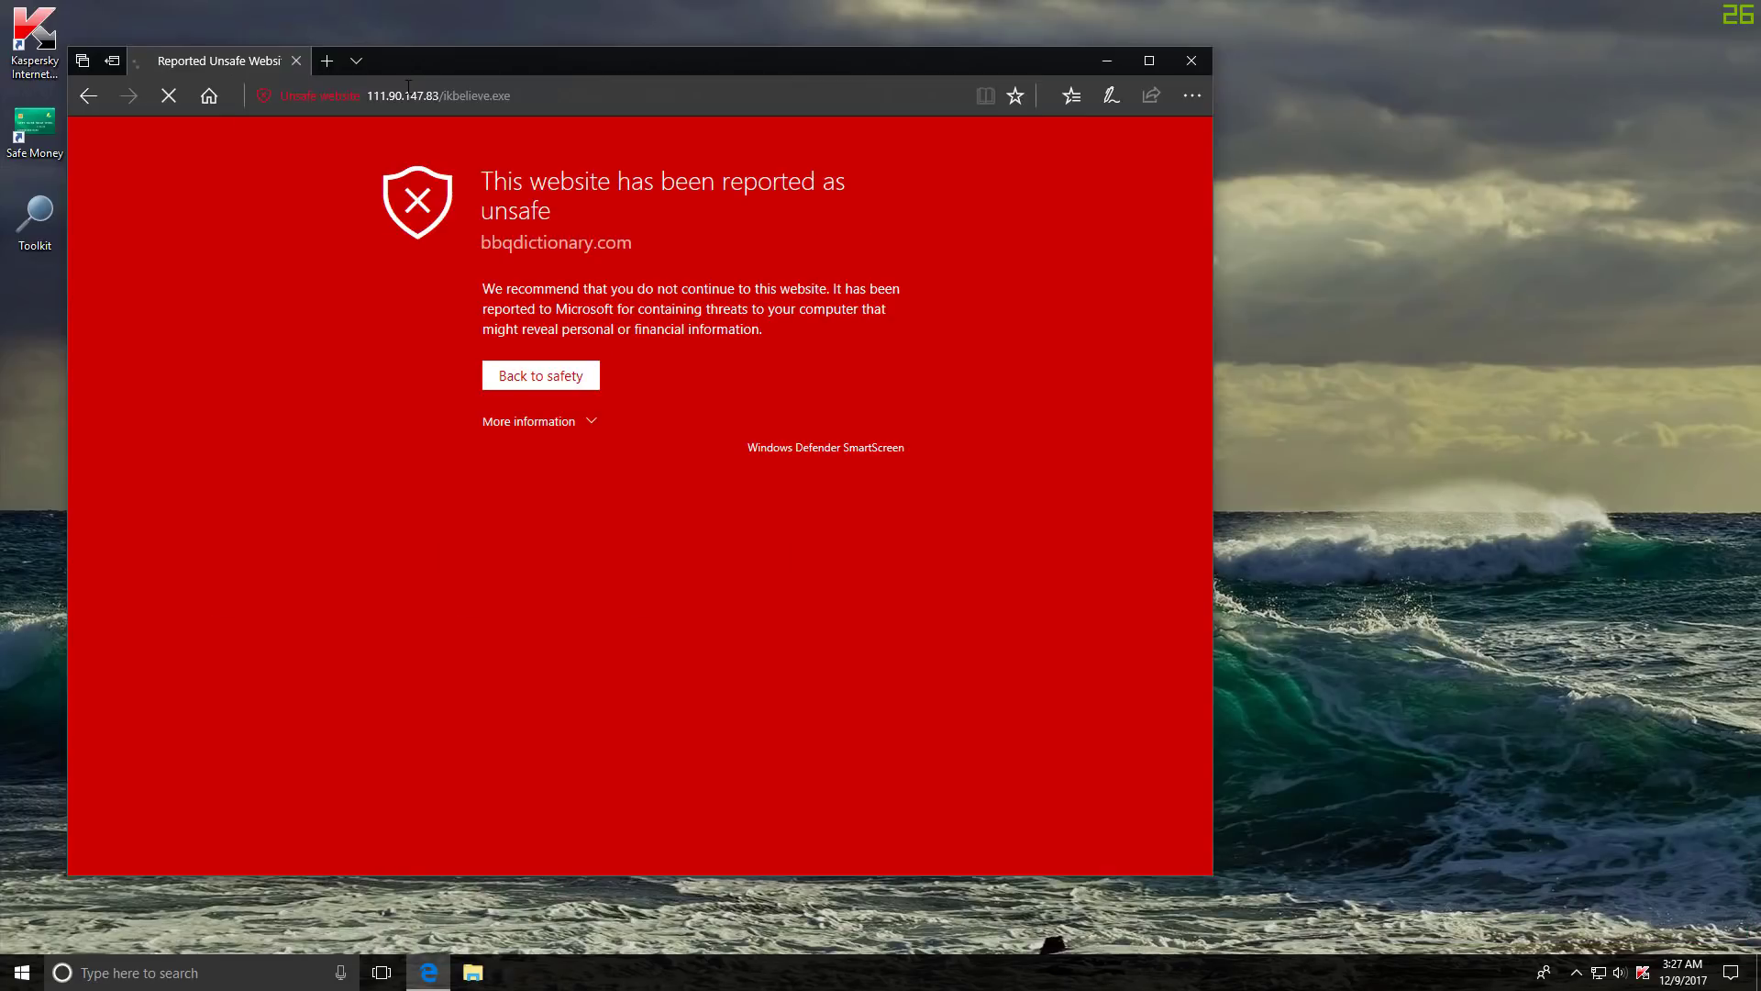
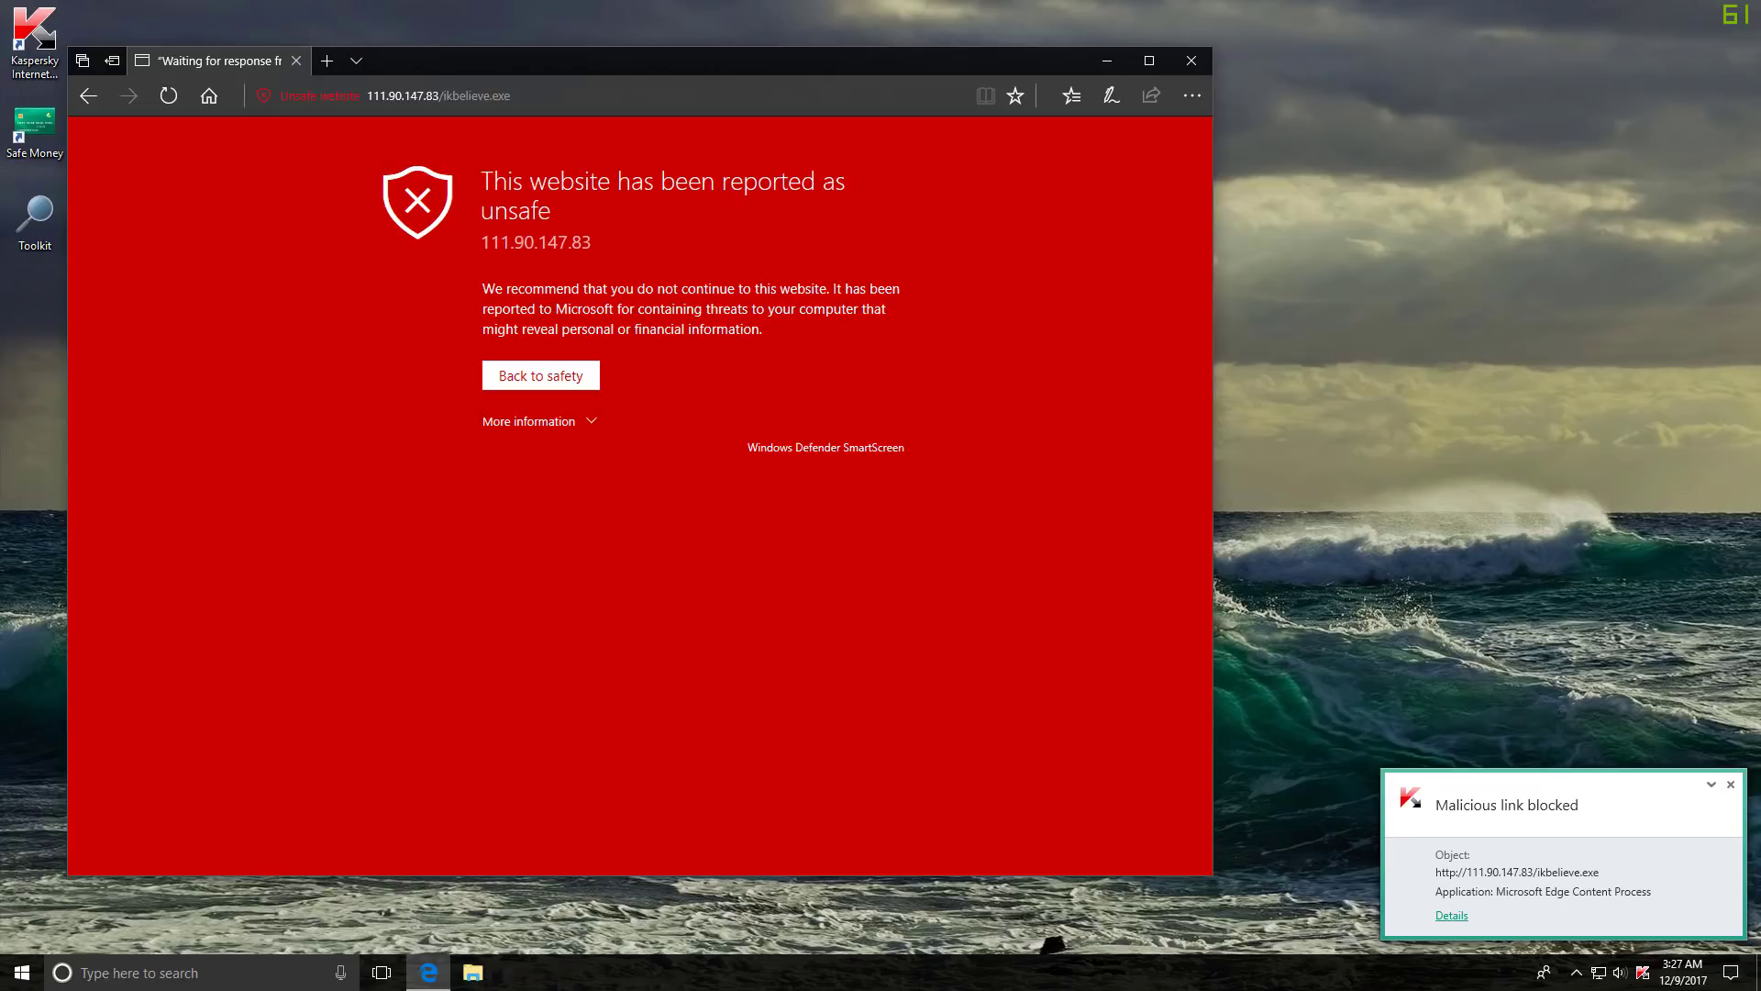
{"action": "key", "text": "alt+Tab"}
{"action": "key", "text": "Down"}
{"action": "key", "text": "Down"}
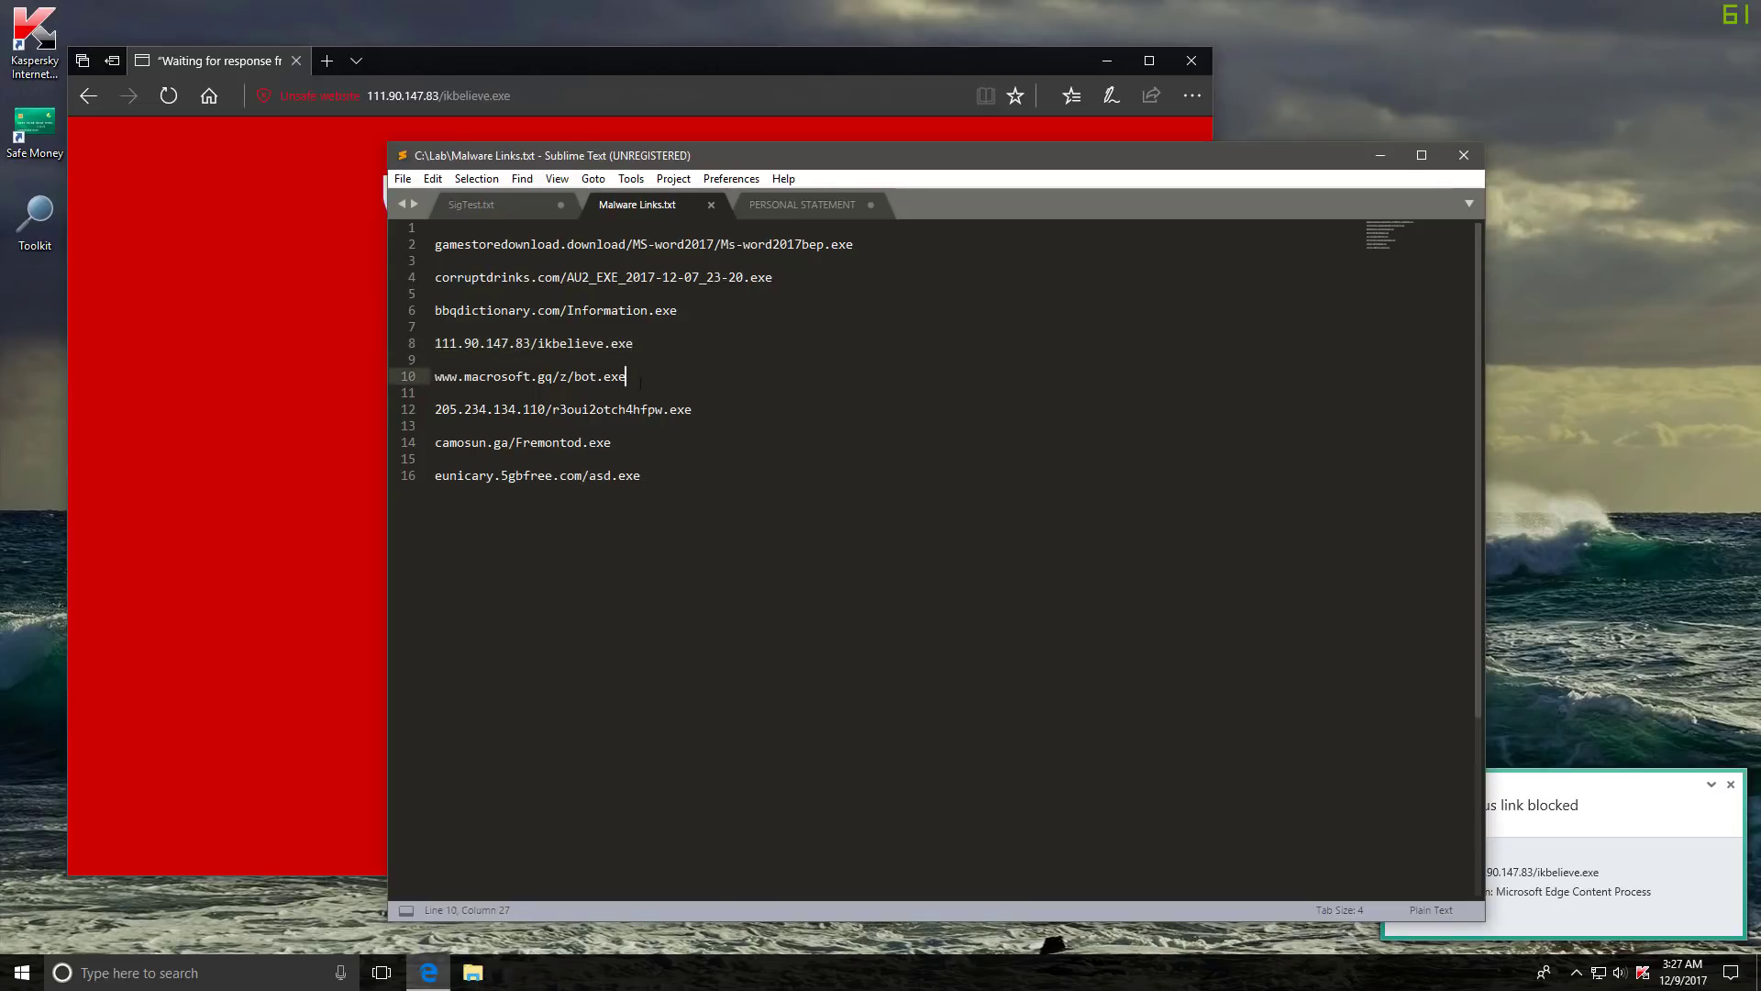
{"action": "key", "text": "shift+Home"}
{"action": "key", "text": "ctrl+c"}
{"action": "left_click", "coordinate": [239, 368]}
{"action": "left_click", "coordinate": [431, 110]}
{"action": "key", "text": "ctrl+v"}
{"action": "key", "text": "Return"}
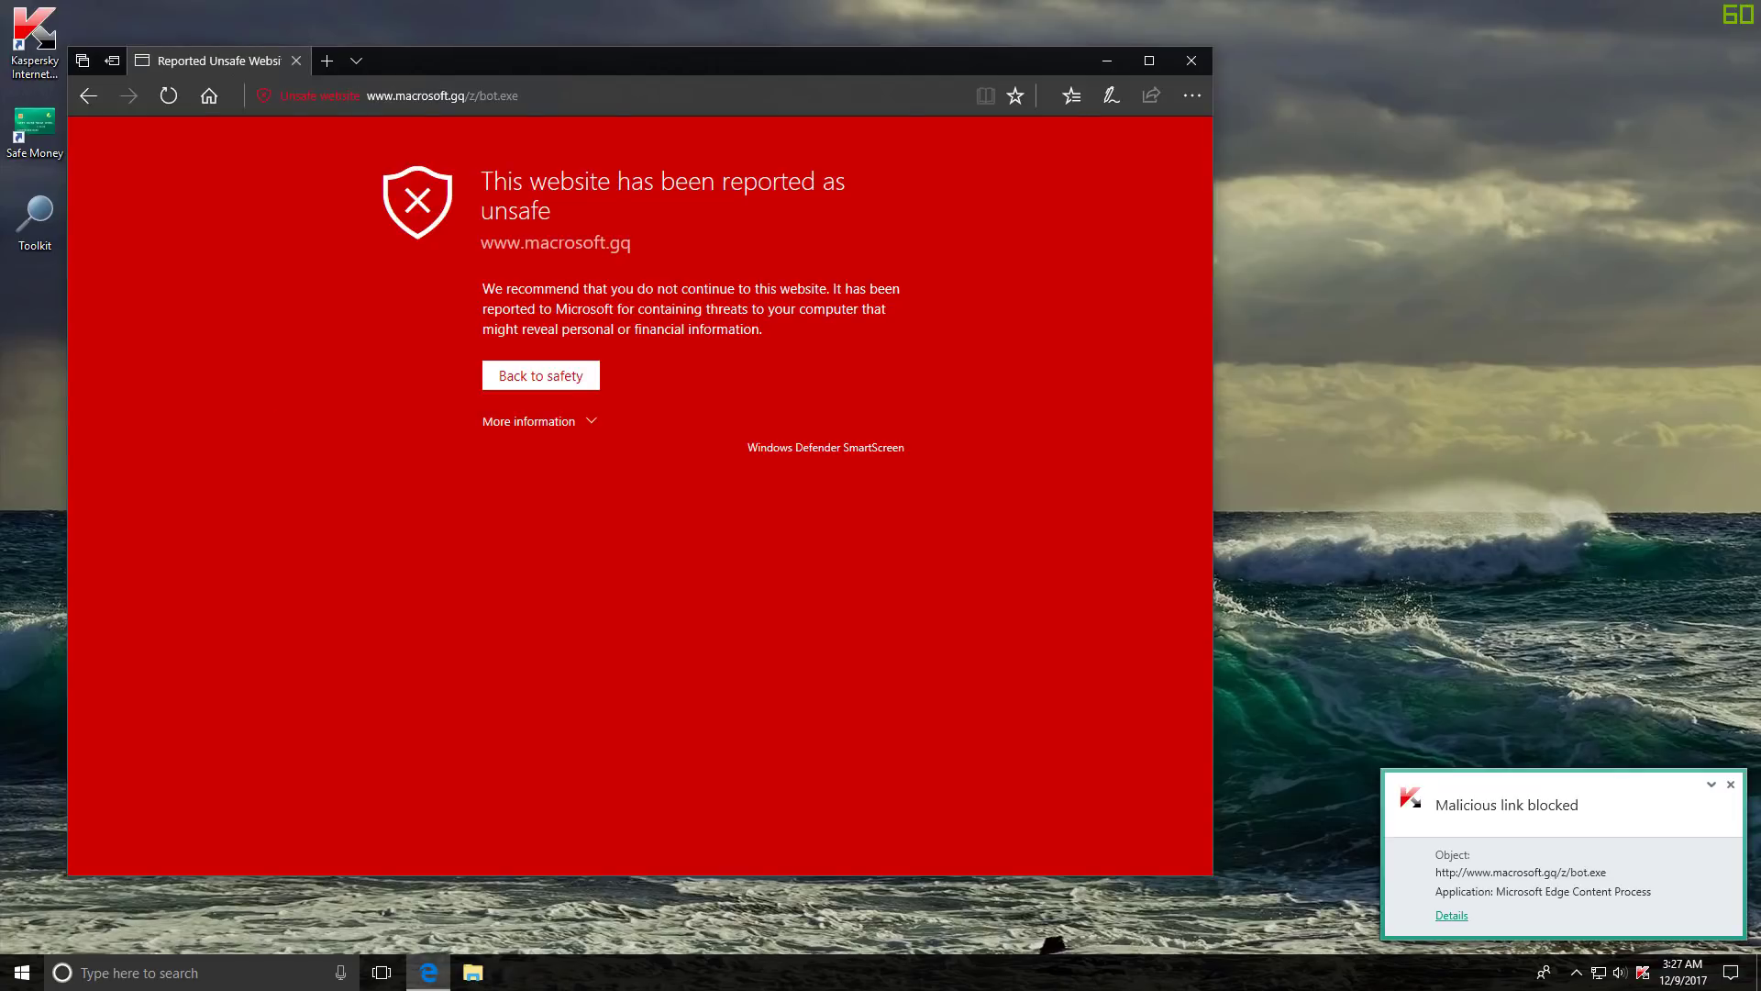
- Open the 205.234.134.110 link from line 12 in Edge
{"action": "key", "text": "alt+Tab"}
{"action": "left_click_drag", "start_coordinate": [709, 404], "coordinate": [431, 410]}
{"action": "key", "text": "ctrl+c"}
{"action": "left_click", "coordinate": [211, 277]}
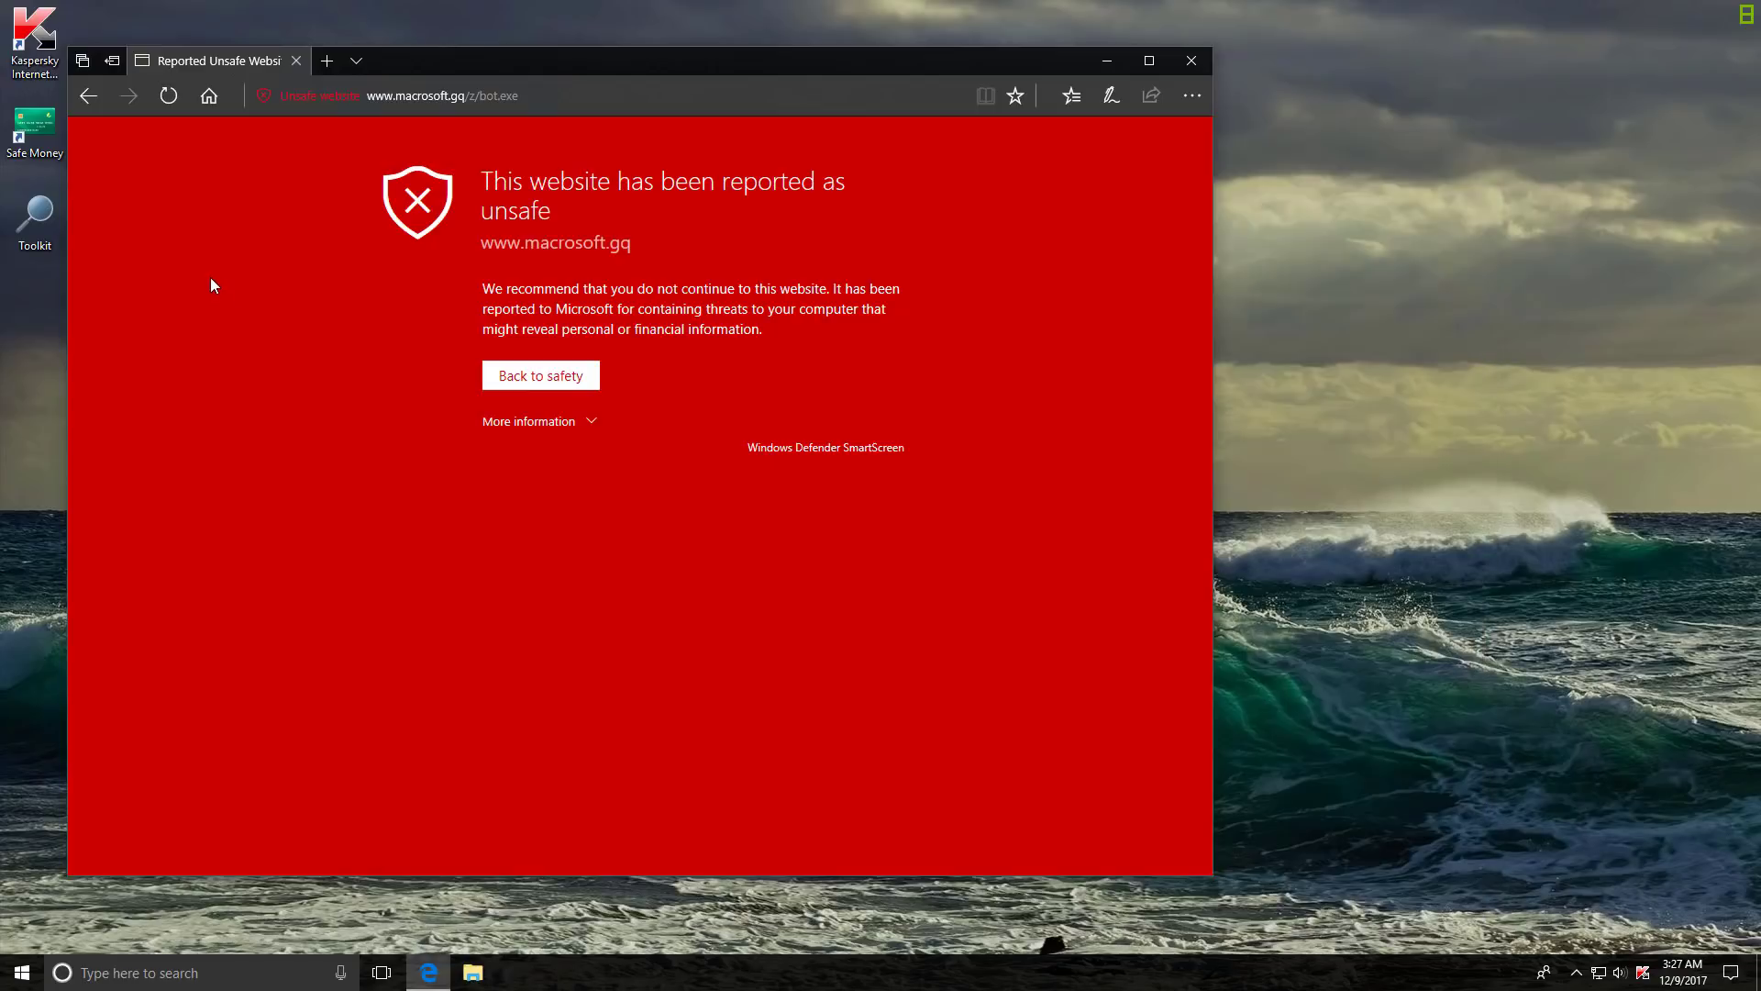
{"action": "left_click", "coordinate": [424, 96]}
{"action": "key", "text": "ctrl+v"}
{"action": "key", "text": "Return"}
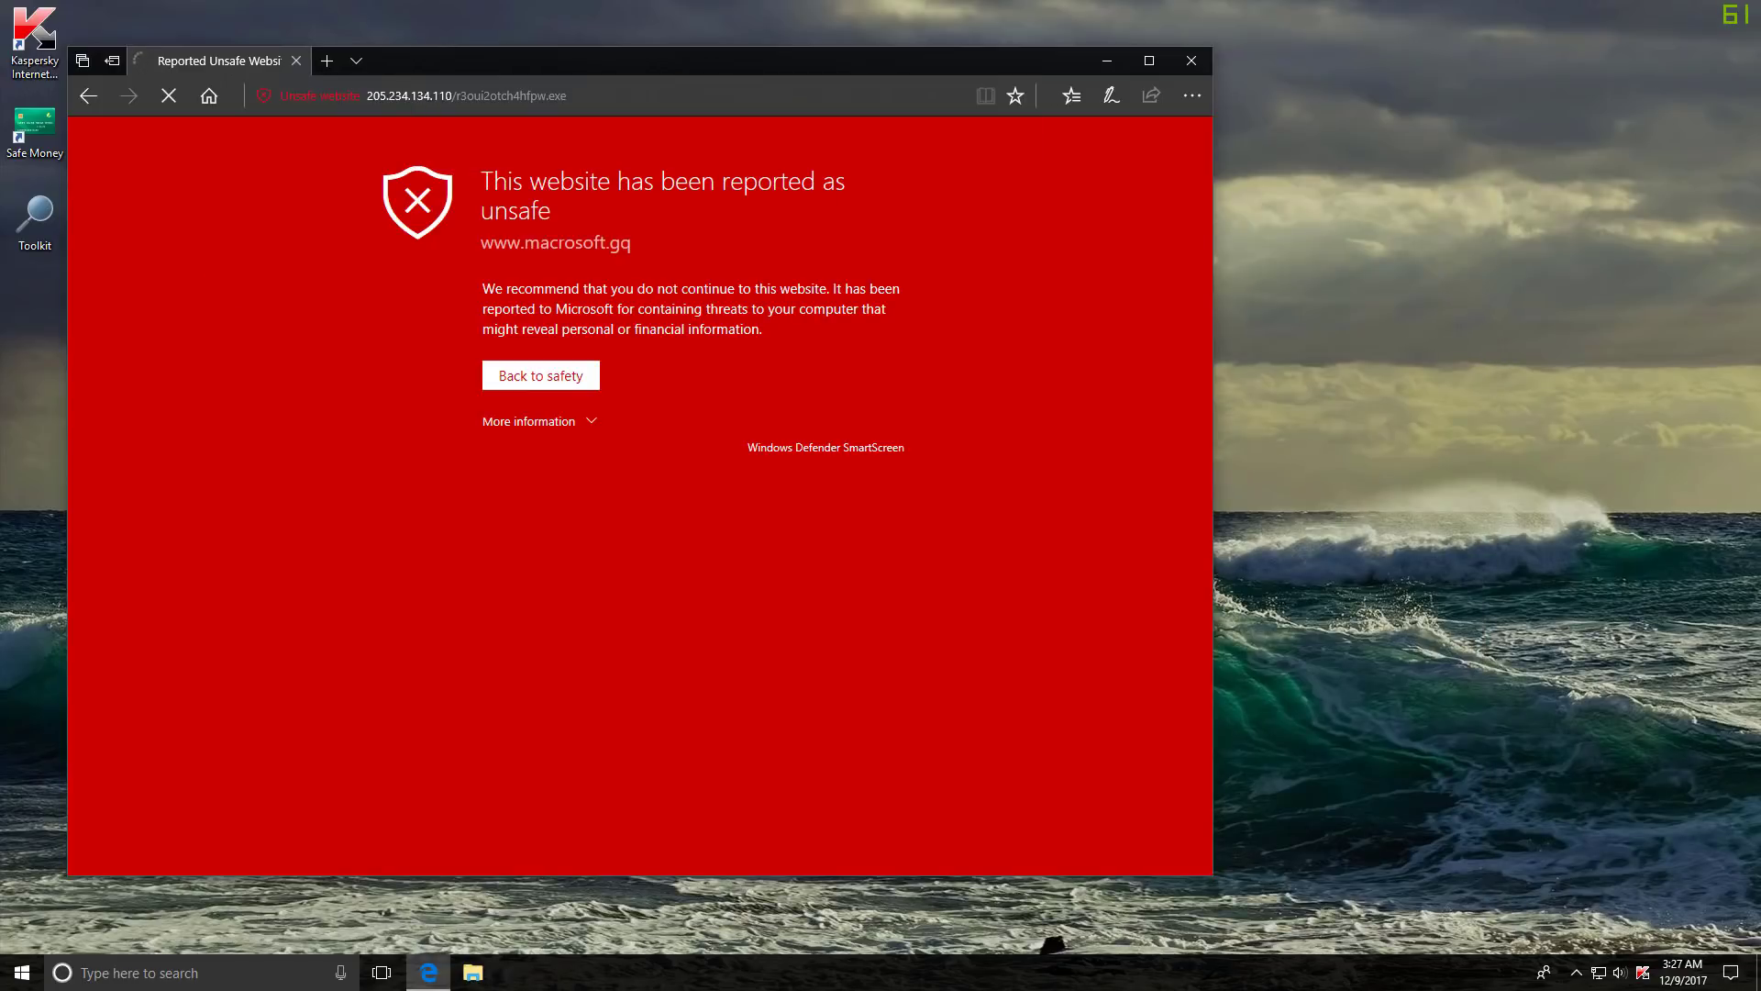
- Copy the camosun.ga/Fremontod.exe link and open it in Edge
{"action": "key", "text": "alt+Tab"}
{"action": "key", "text": "Down"}
{"action": "key", "text": "Down"}
{"action": "key", "text": "End"}
{"action": "key", "text": "shift+Home"}
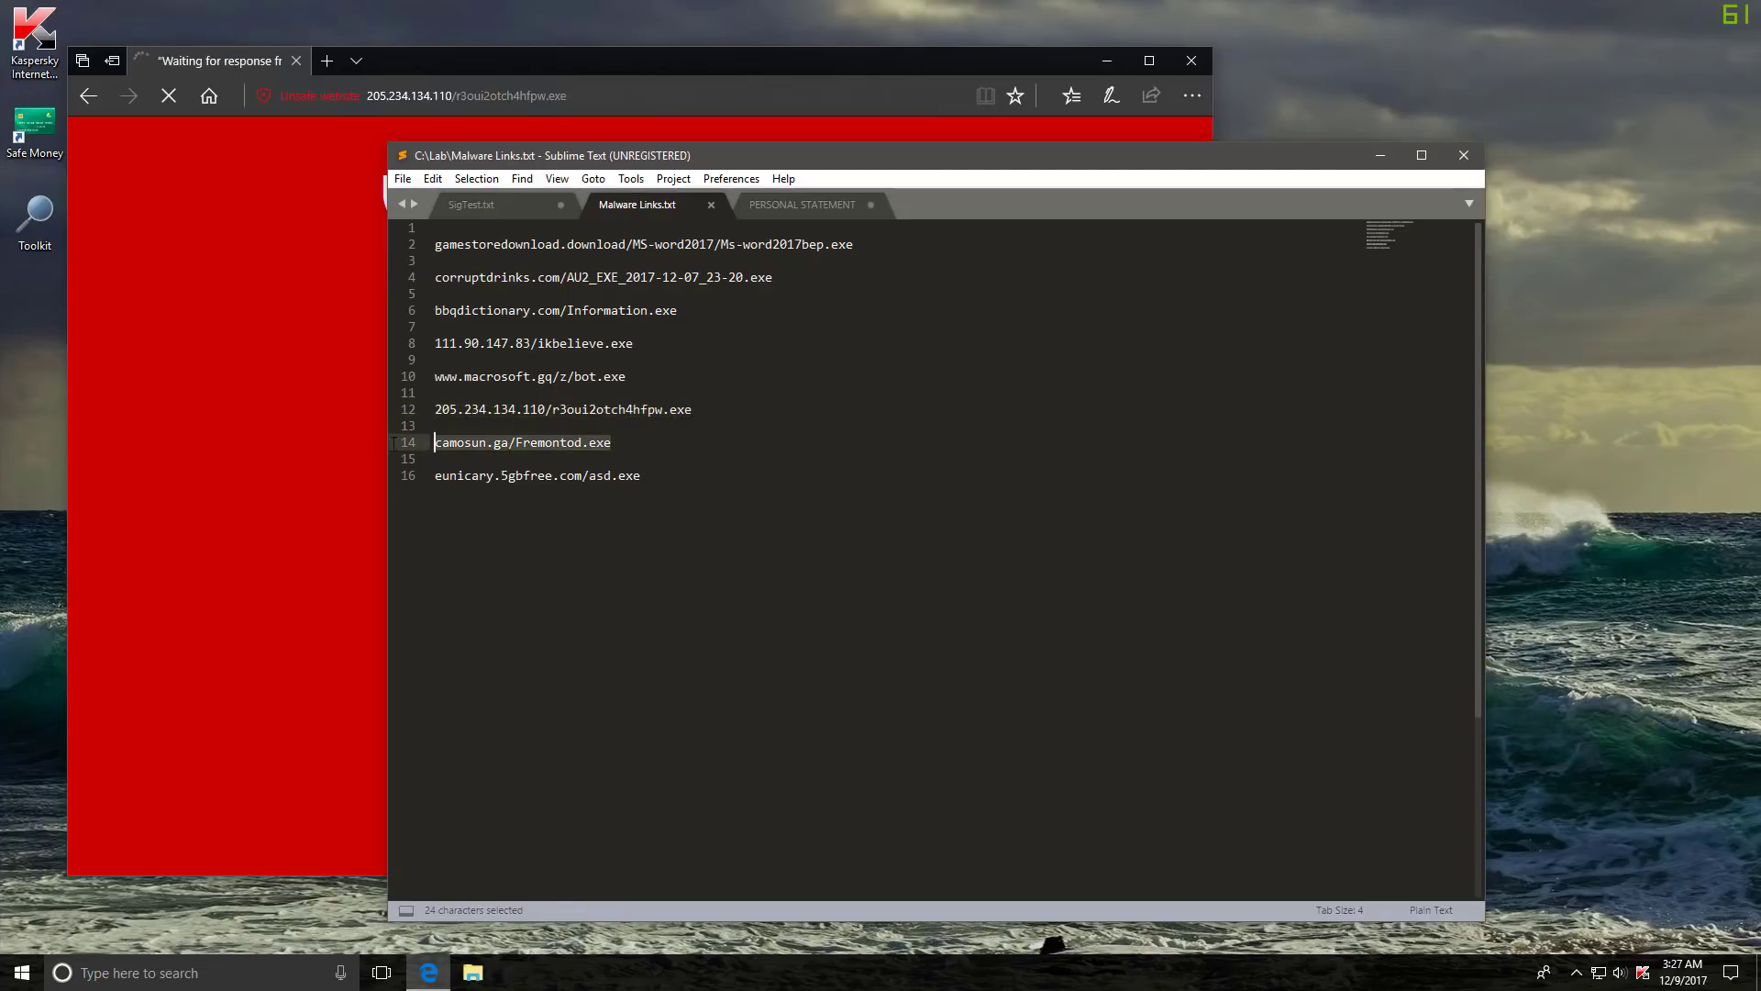
{"action": "key", "text": "ctrl+c"}
{"action": "left_click", "coordinate": [271, 318]}
{"action": "left_click", "coordinate": [469, 96]}
{"action": "key", "text": "ctrl+v"}
{"action": "key", "text": "Return"}
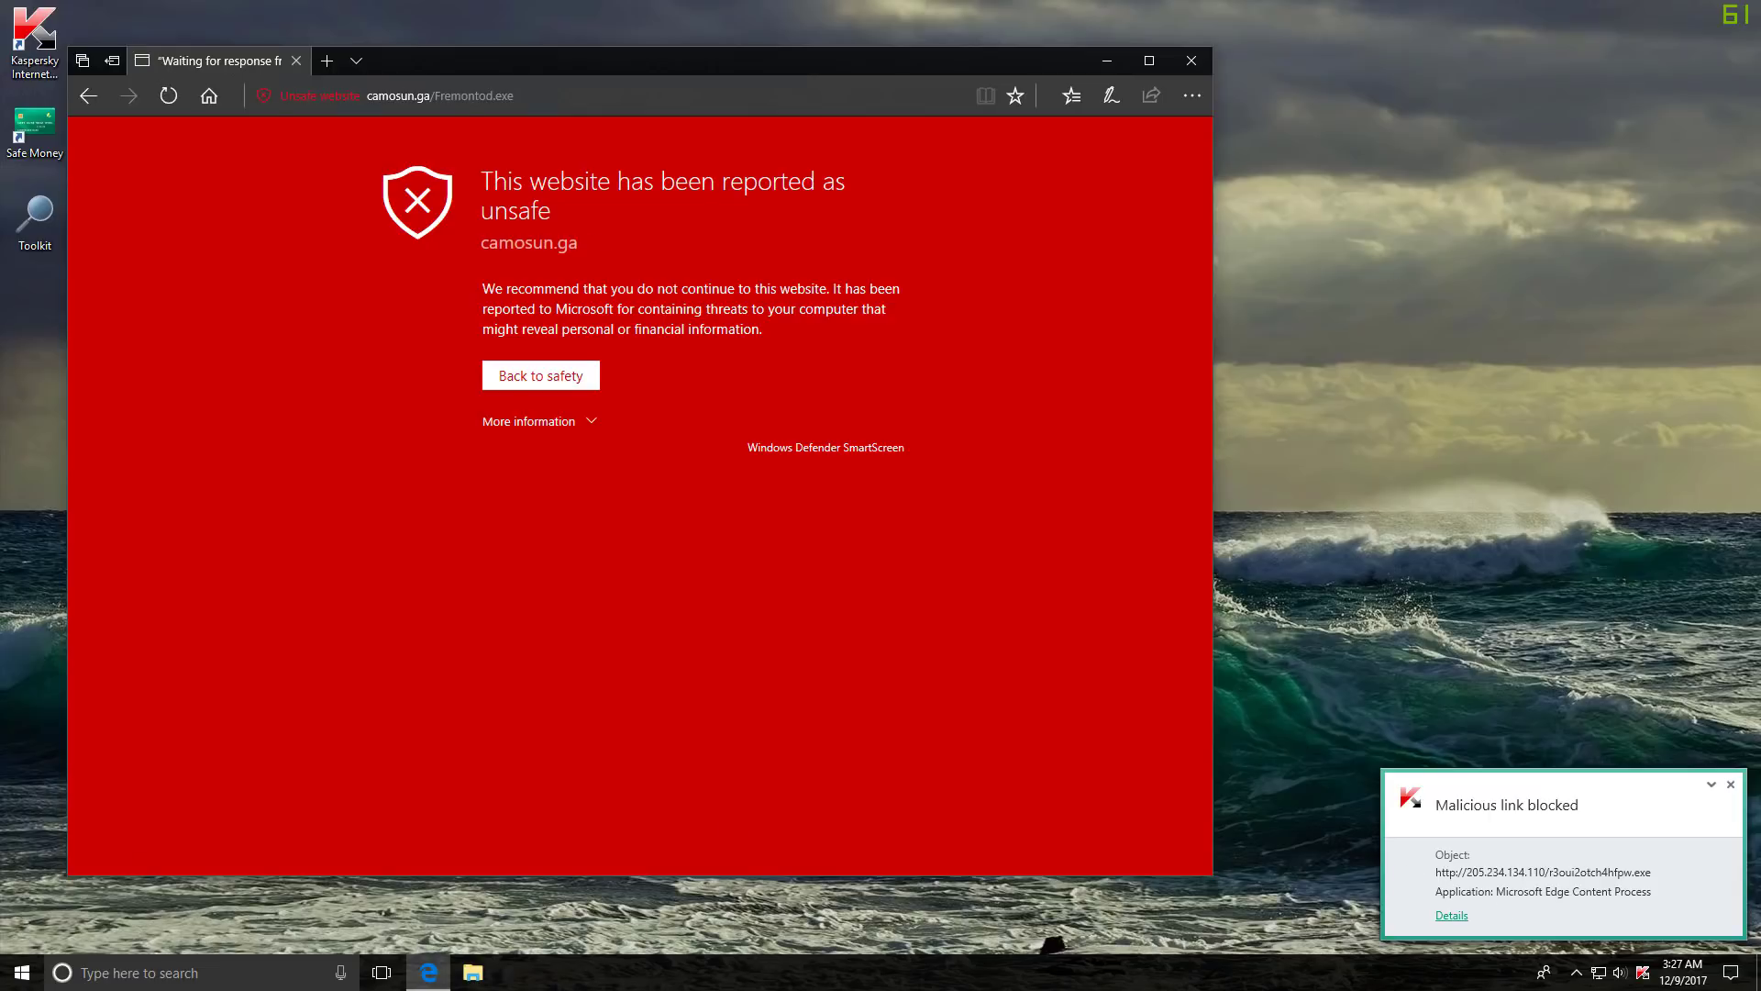
- Open the final eunicary.5gbfree.com/asd.exe link from line 16 in Edge, triggering the SmartScreen warning
{"action": "key", "text": "alt+Tab"}
{"action": "left_click_drag", "start_coordinate": [642, 475], "coordinate": [405, 477]}
{"action": "left_click", "coordinate": [218, 459]}
{"action": "left_click", "coordinate": [479, 87]}
{"action": "key", "text": "ctrl+v"}
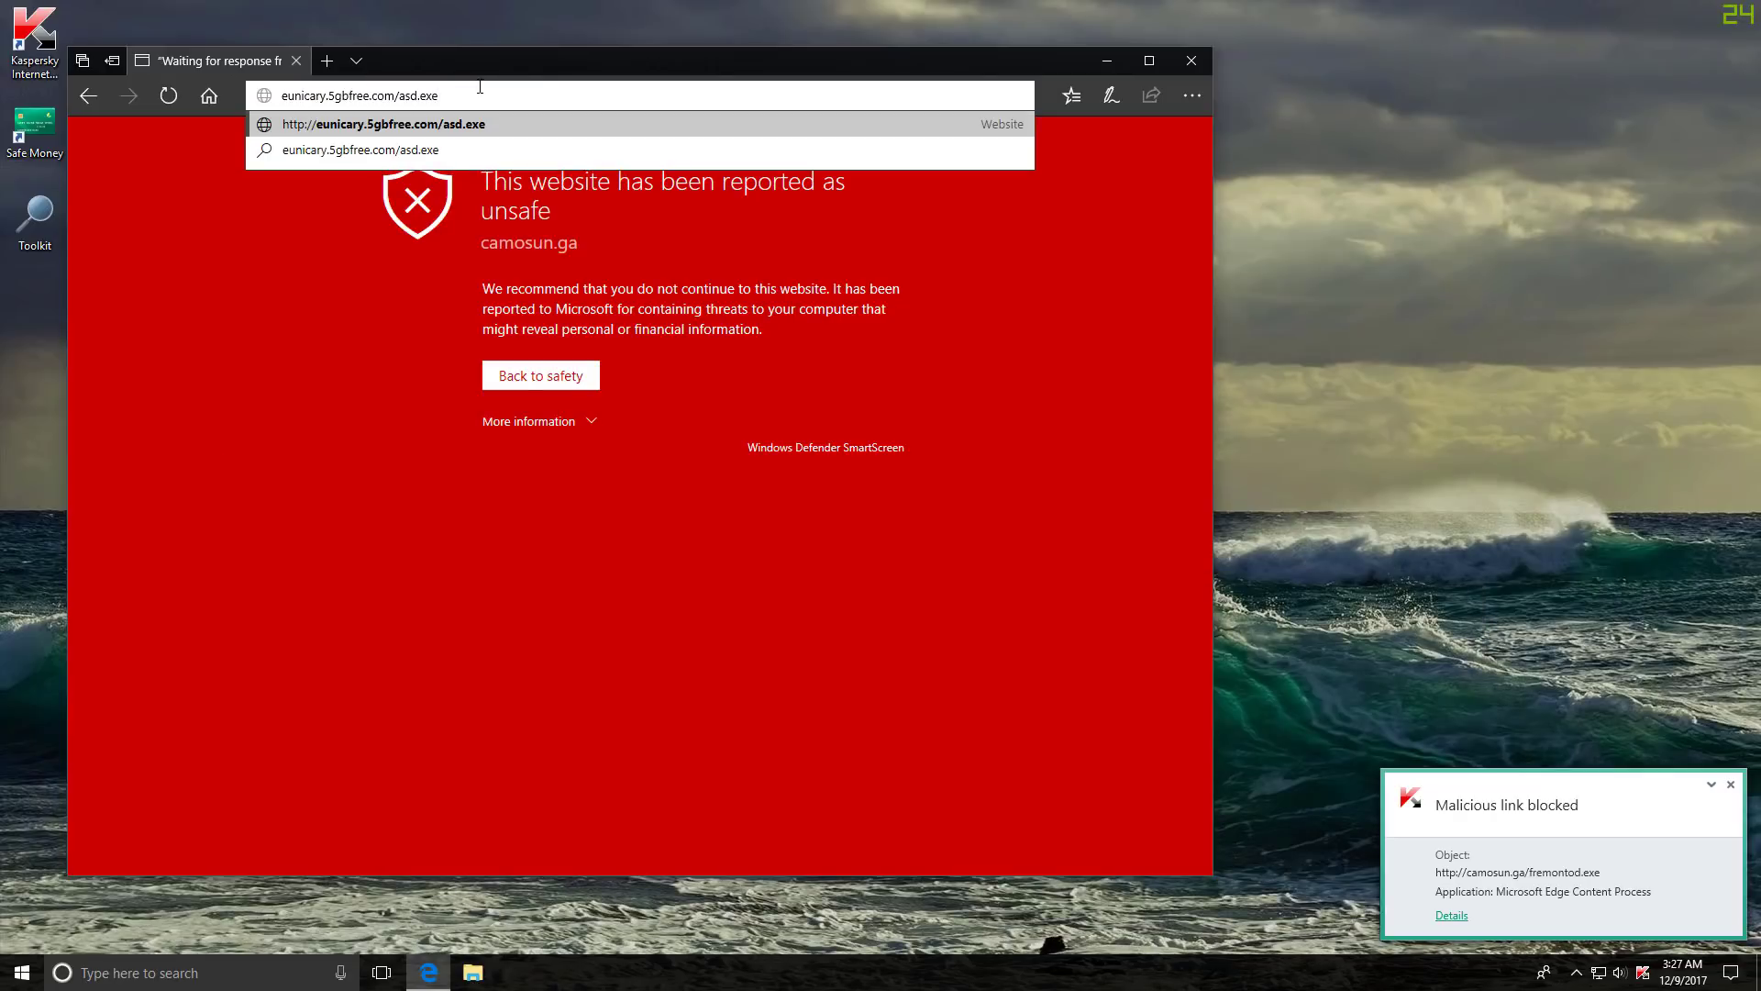
{"action": "key", "text": "Return"}
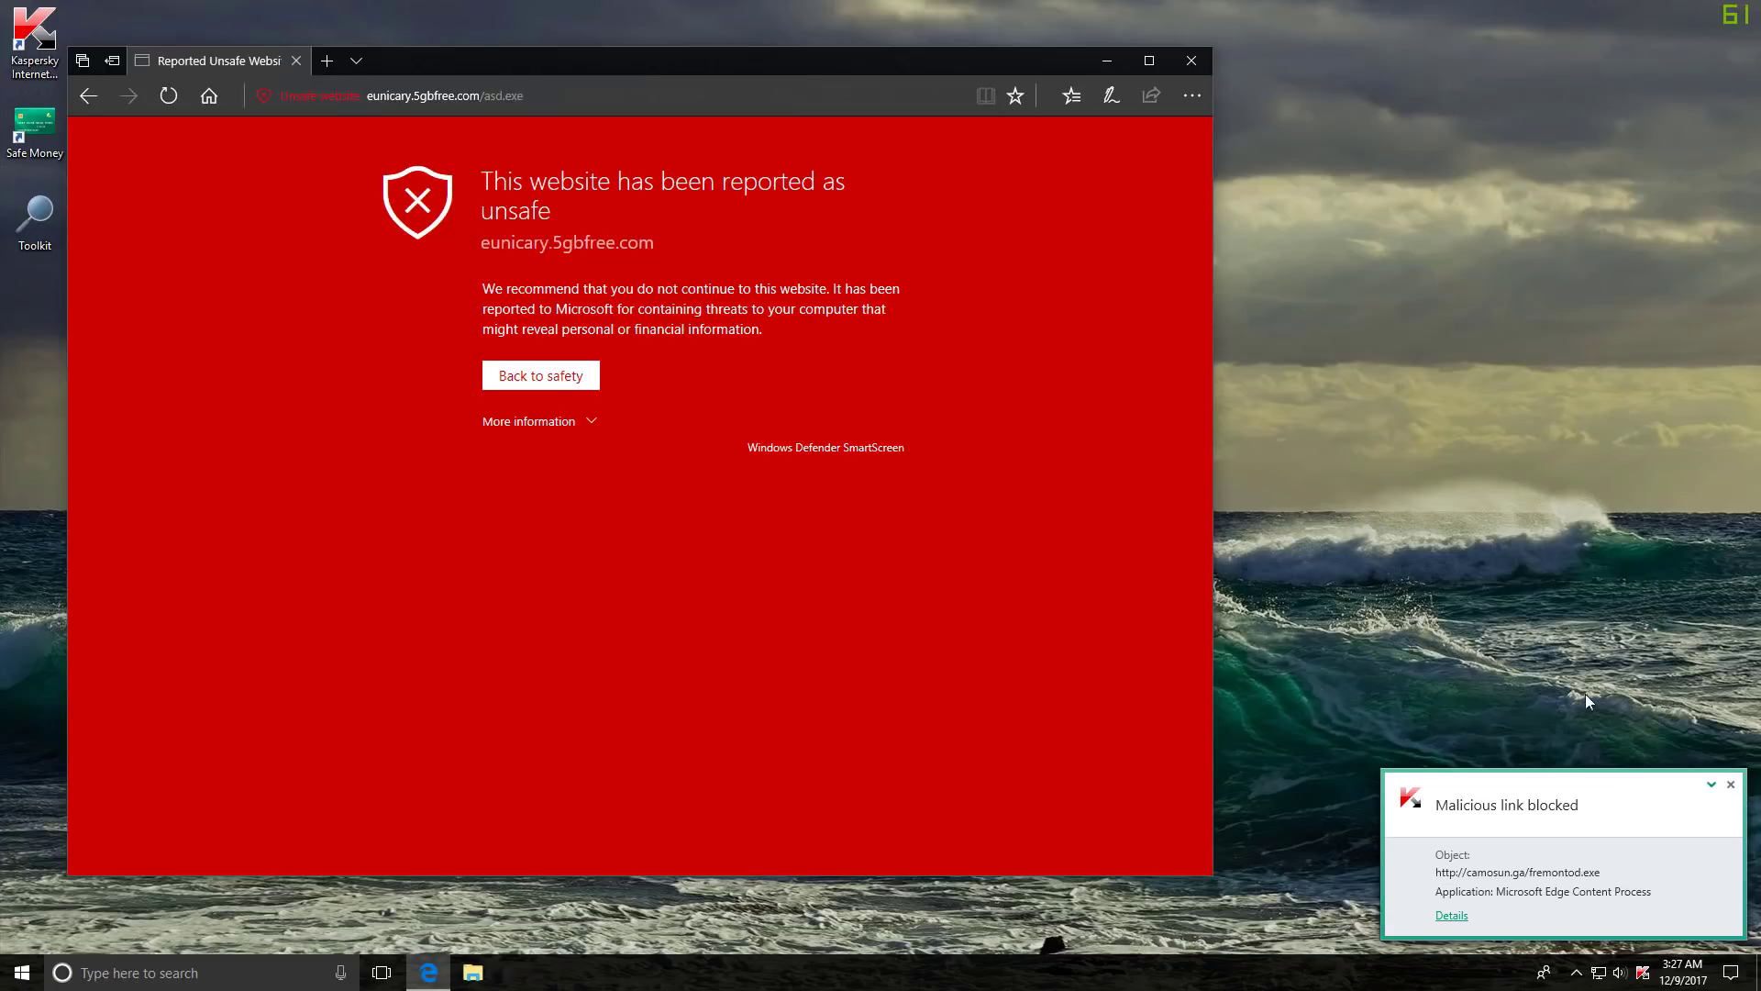
- Close Edge, dismiss the blocked-link notice, and pause Kaspersky protection indefinitely from the tray
{"action": "left_click", "coordinate": [1191, 60]}
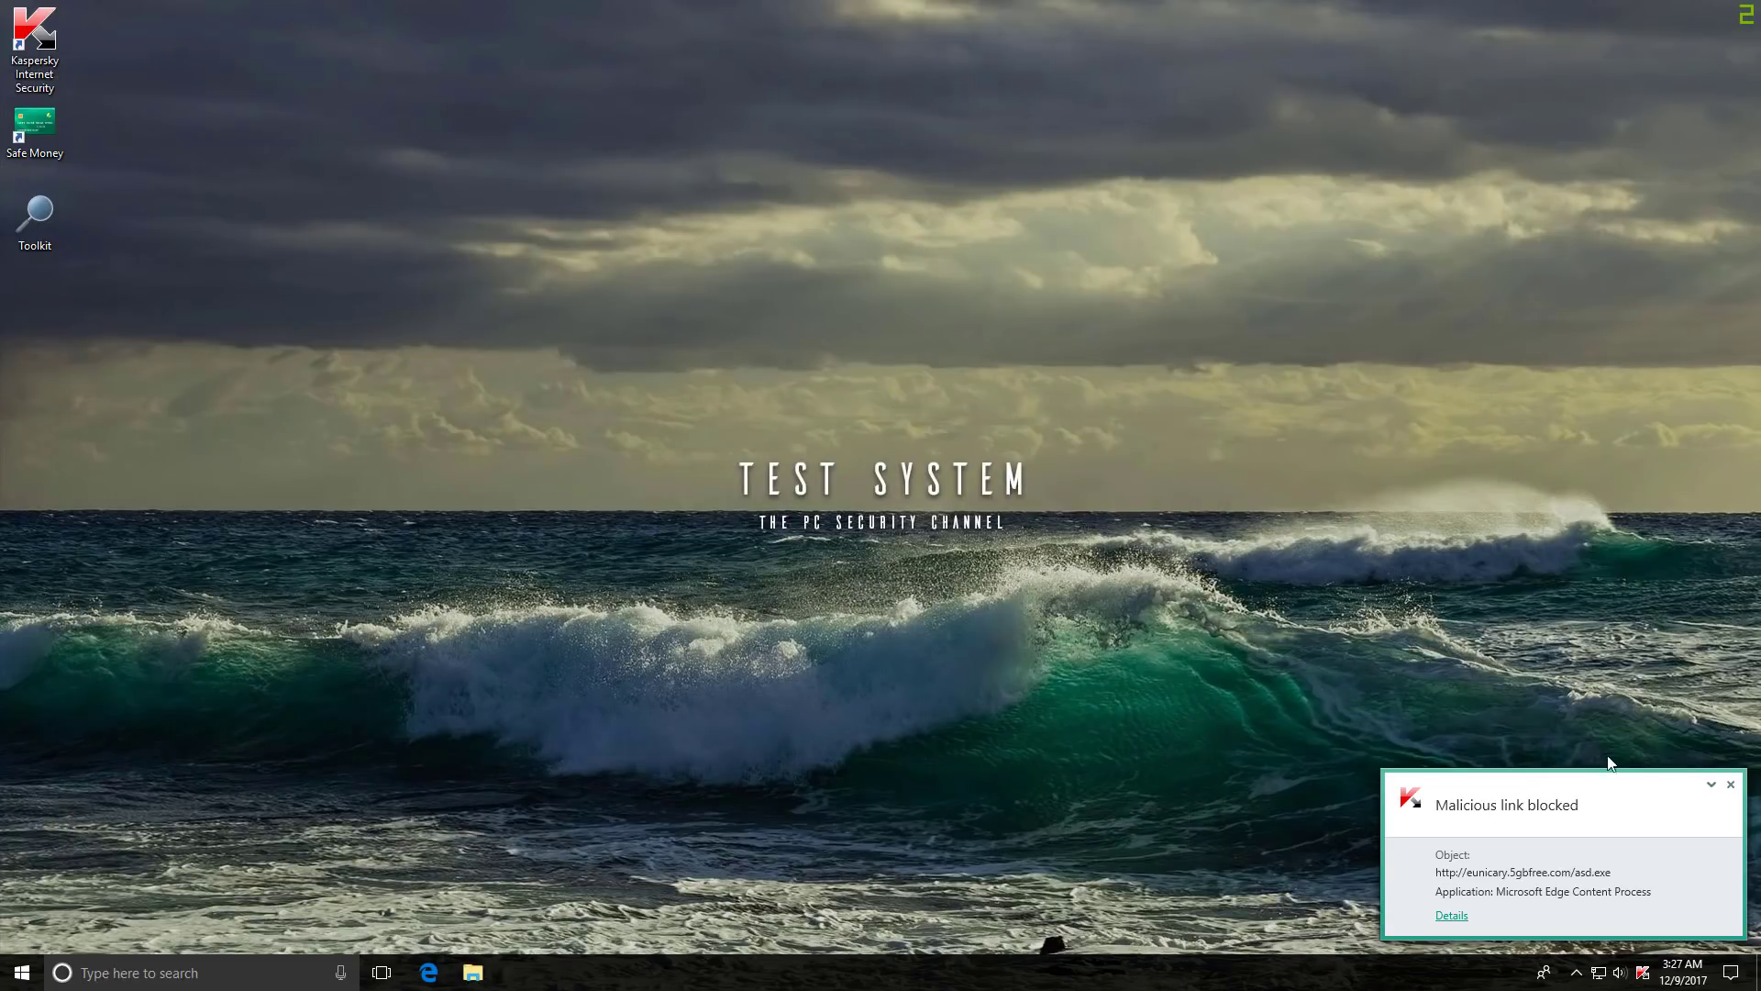
{"action": "left_click", "coordinate": [1731, 785]}
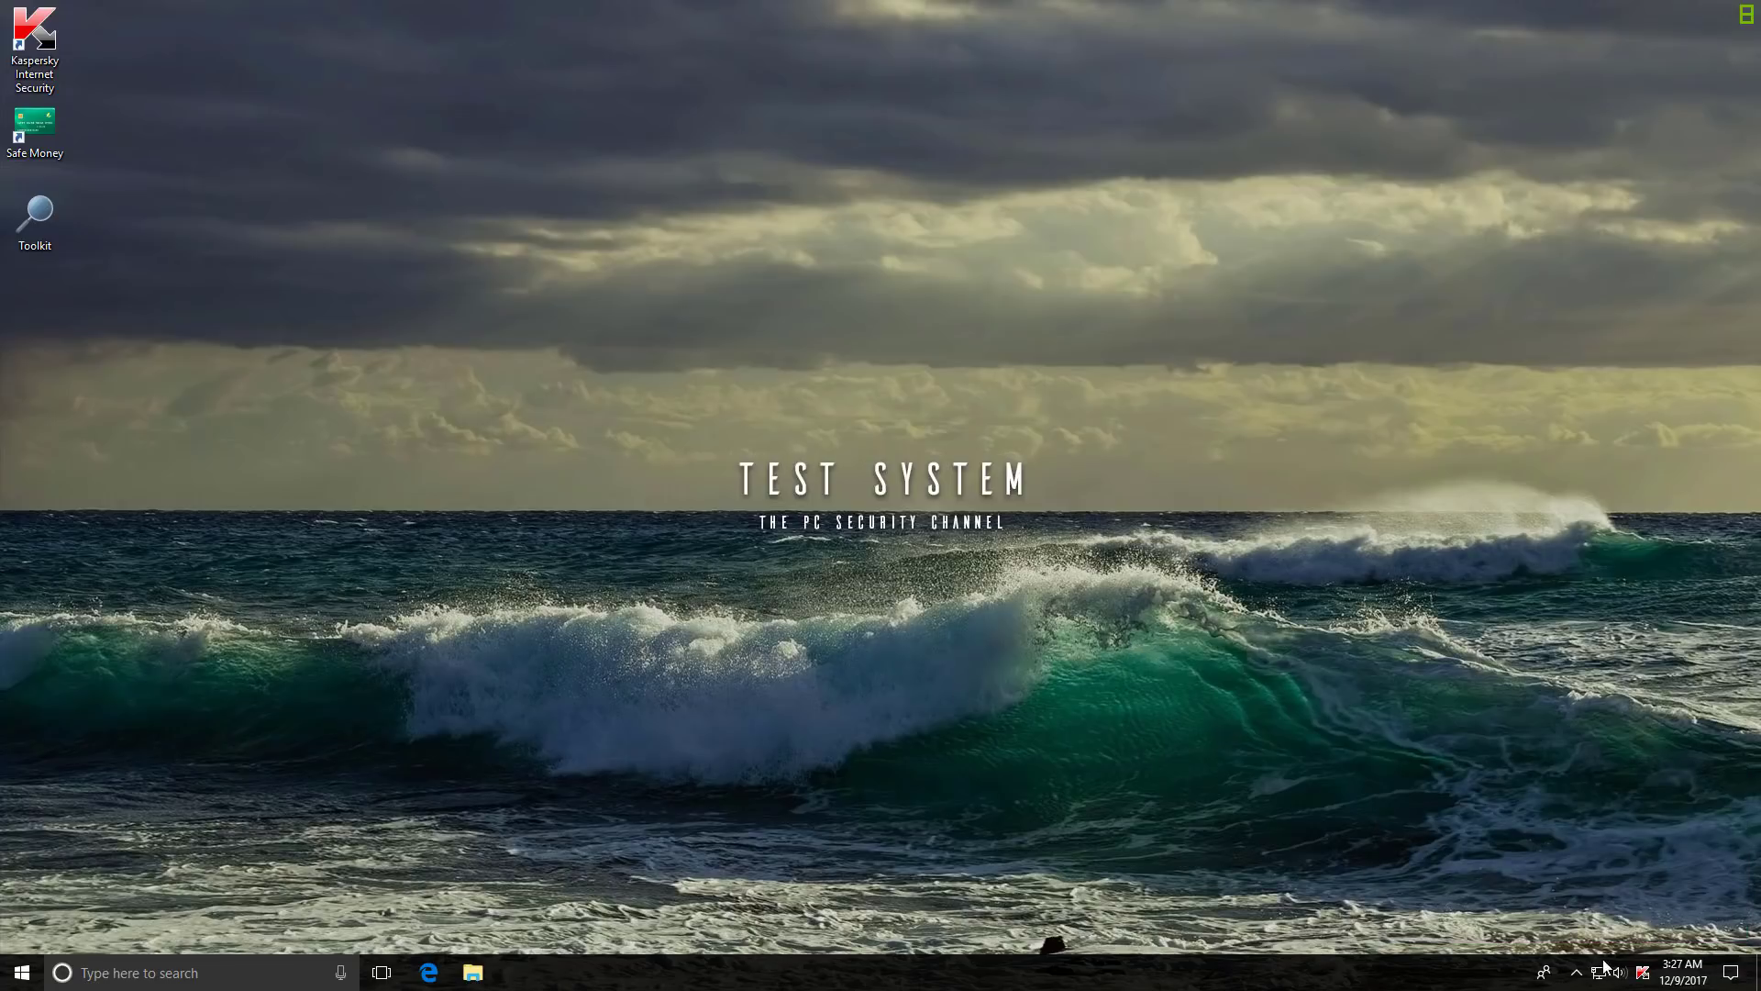
{"action": "right_click", "coordinate": [1645, 973]}
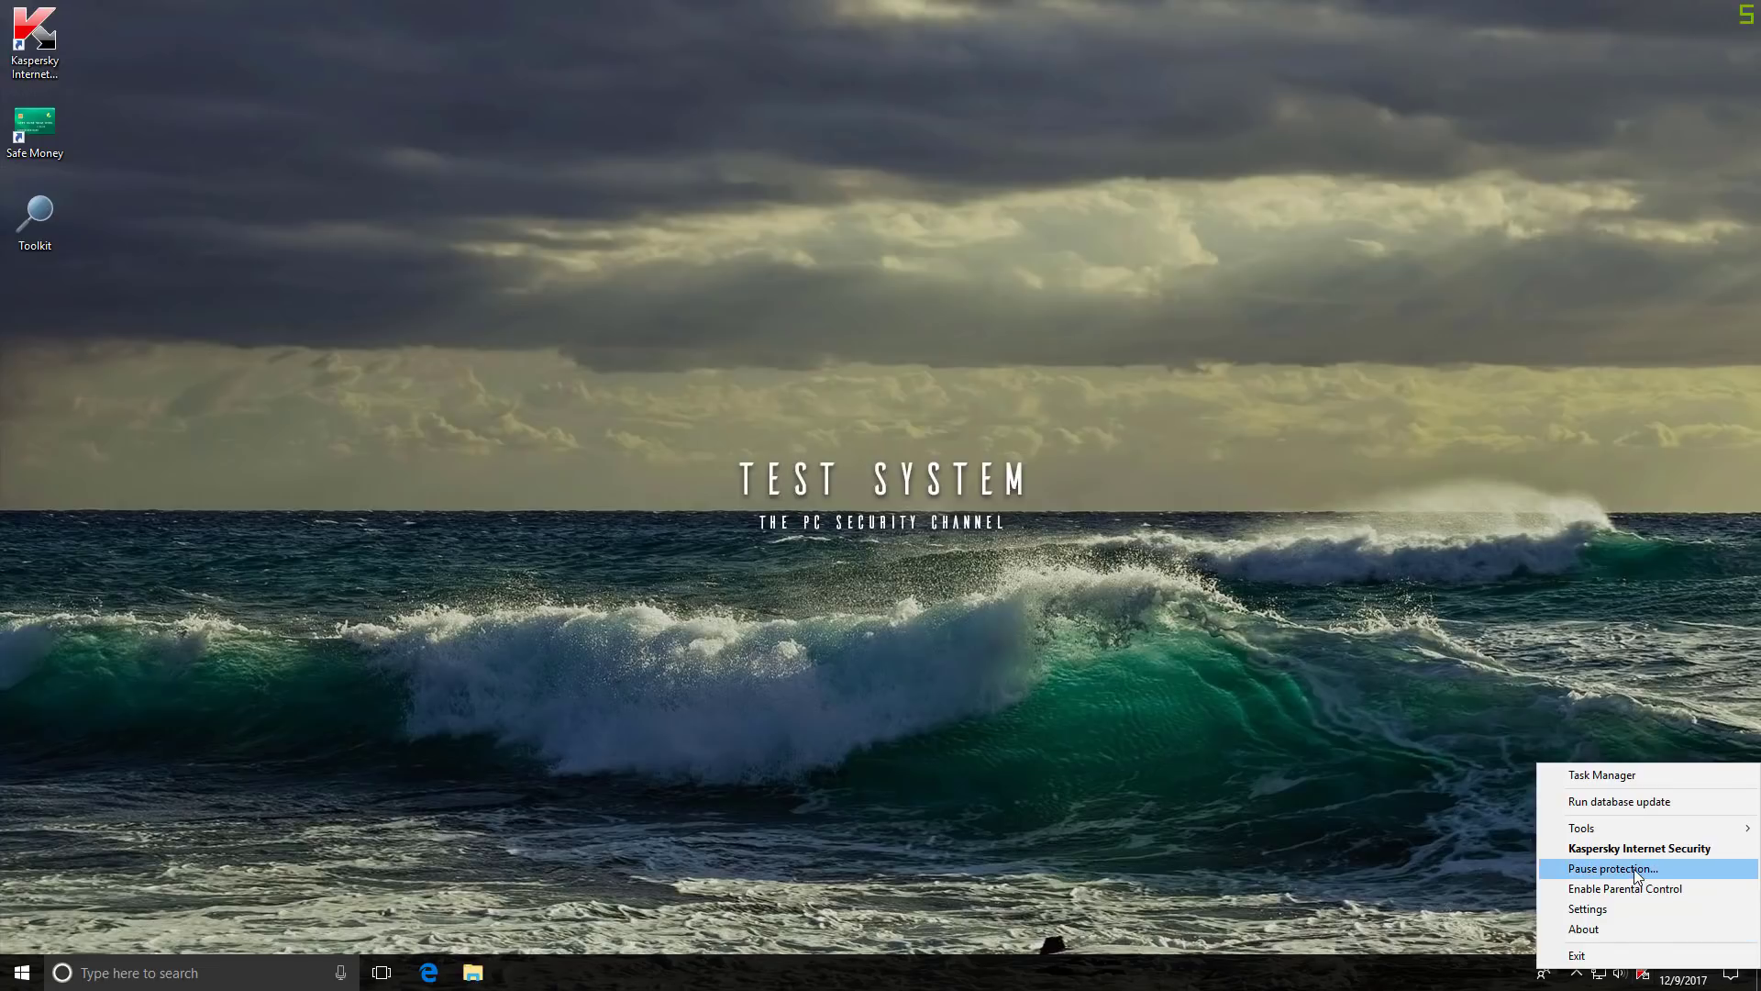
{"action": "left_click", "coordinate": [1601, 867]}
{"action": "left_click", "coordinate": [799, 511]}
{"action": "left_click", "coordinate": [838, 562]}
{"action": "left_click", "coordinate": [951, 599]}
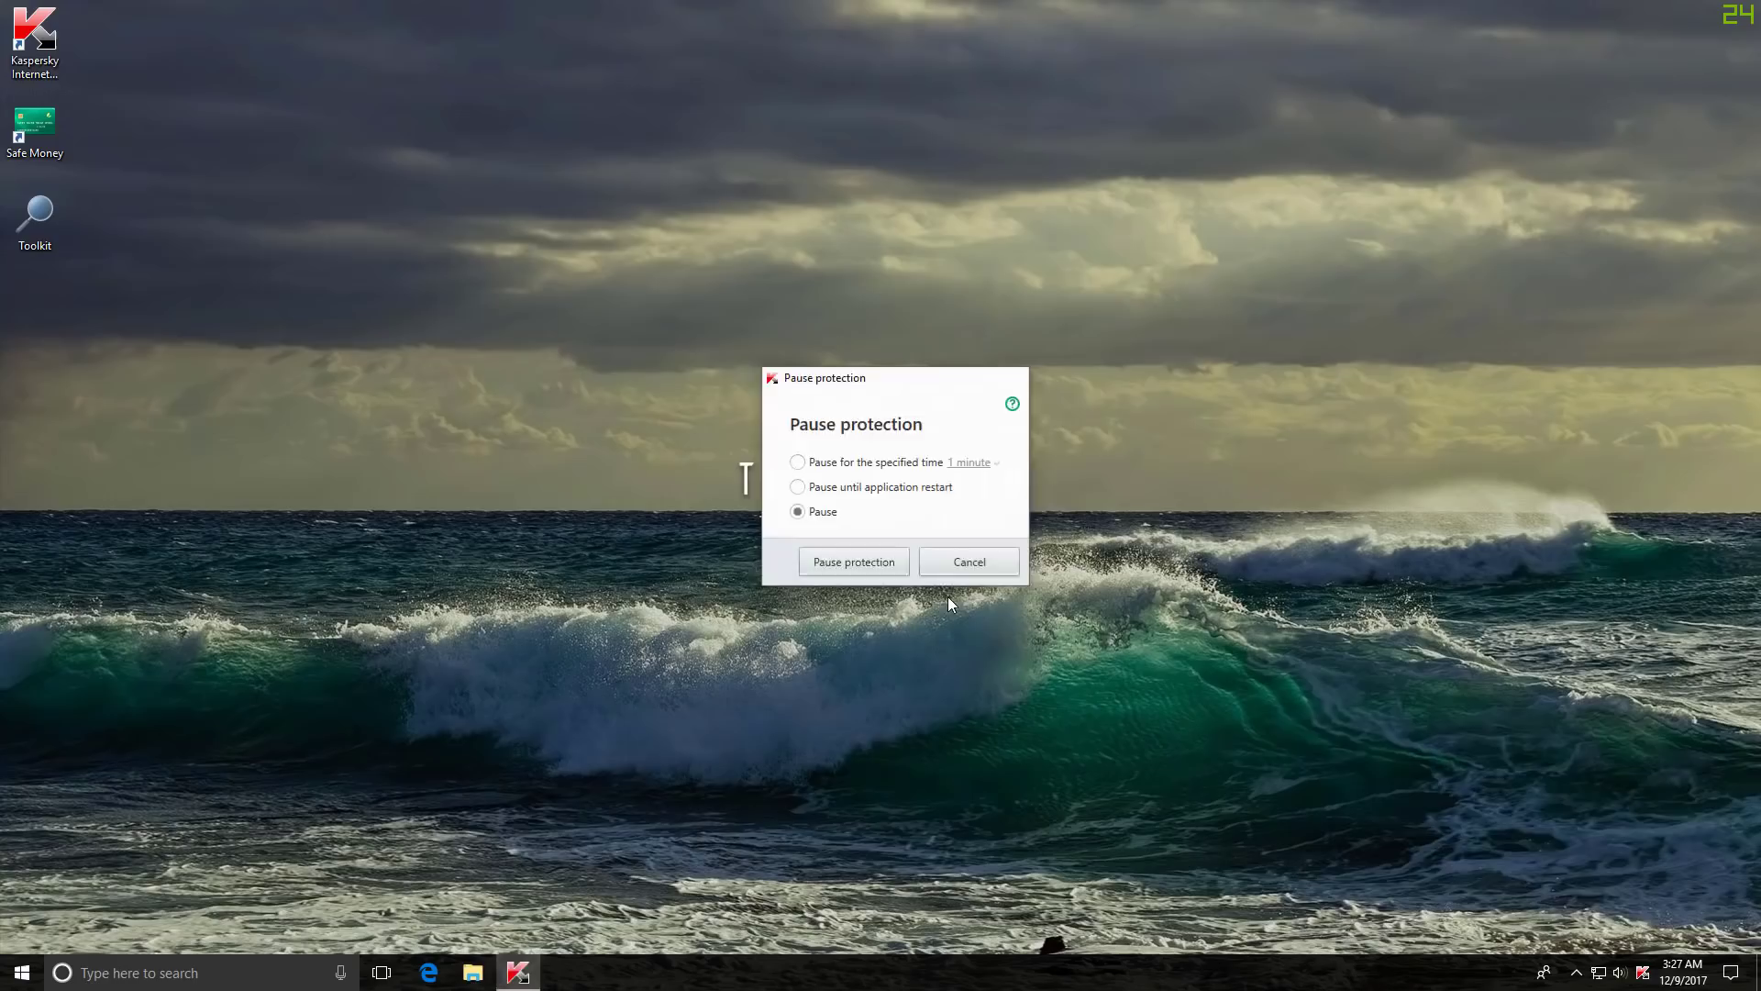
{"action": "left_click", "coordinate": [473, 972]}
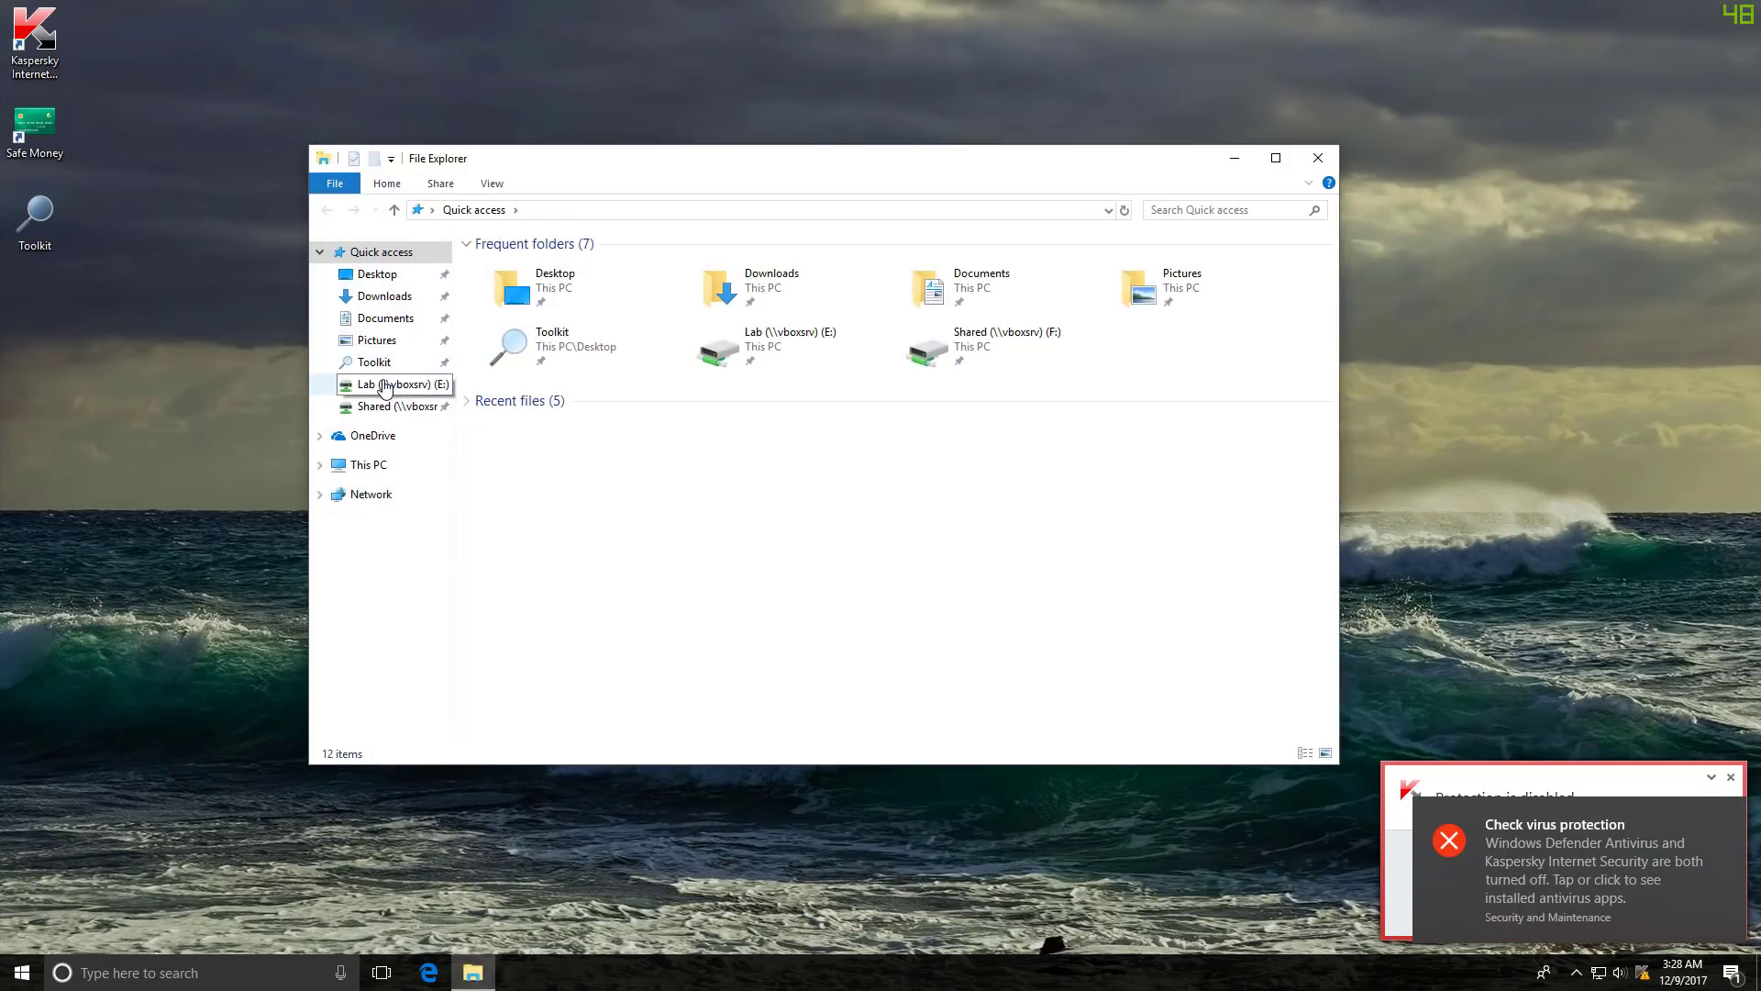
- Drag the Samples folder from Lab (E:) onto the desktop and open the copy
{"action": "left_click", "coordinate": [385, 387]}
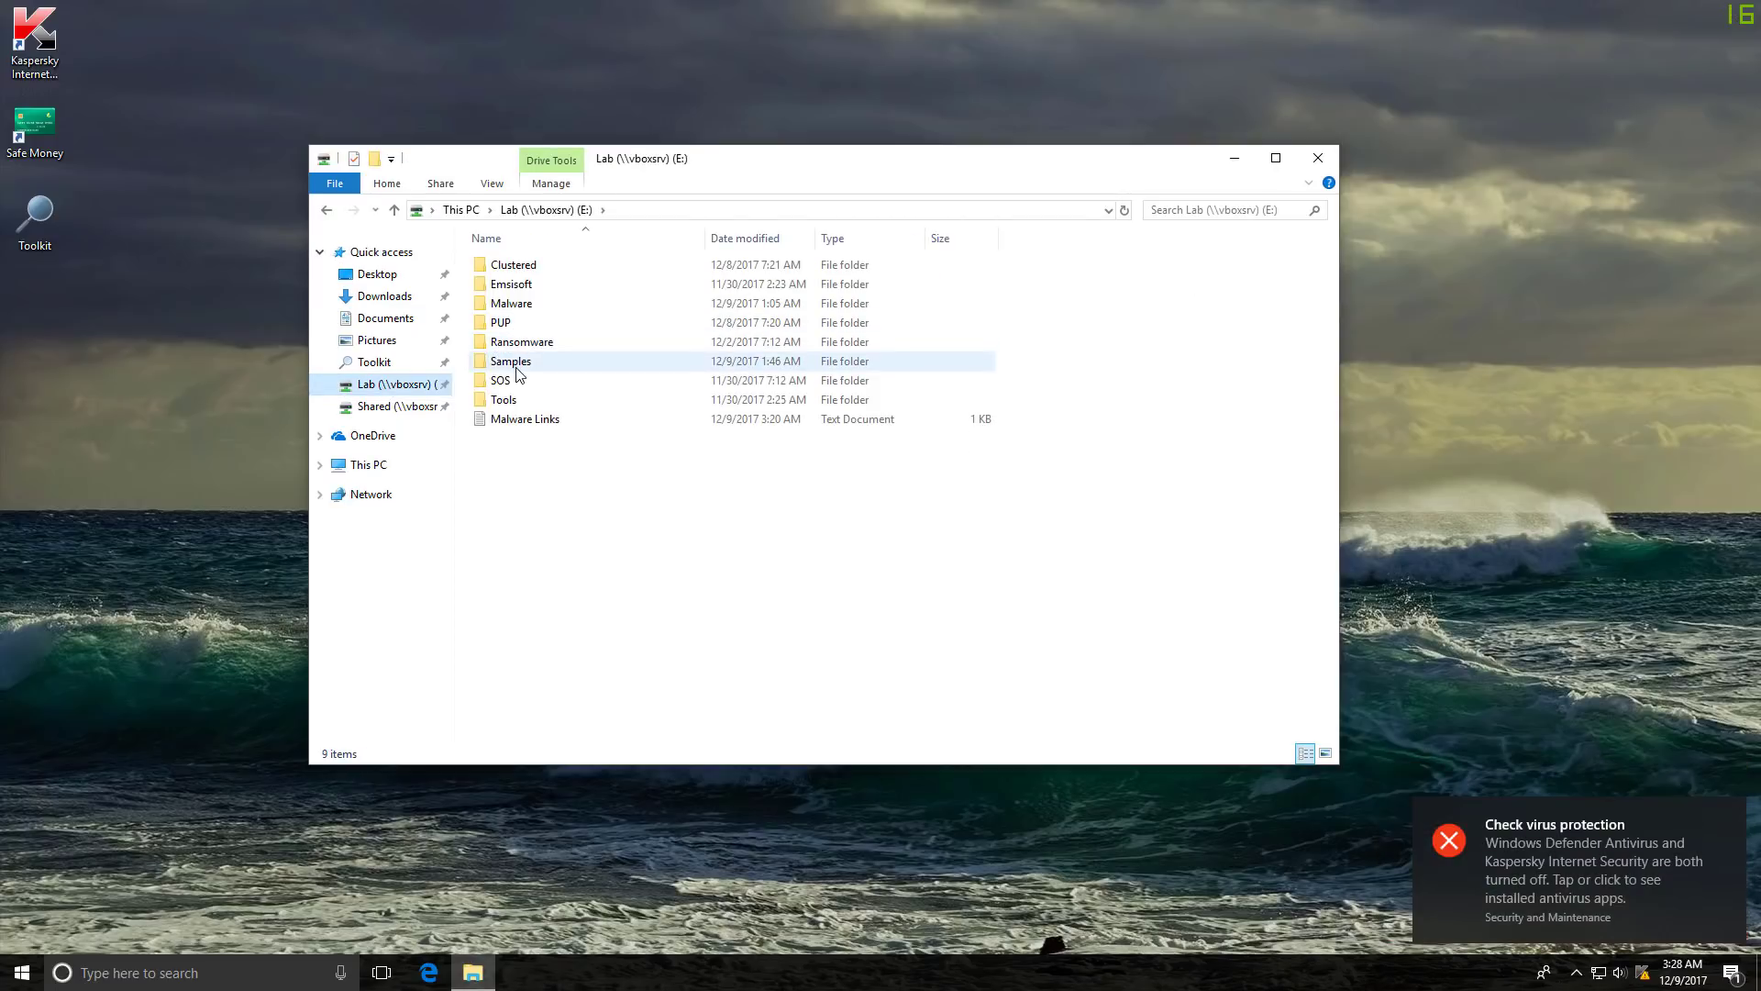
{"action": "left_click_drag", "start_coordinate": [513, 361], "coordinate": [60, 327]}
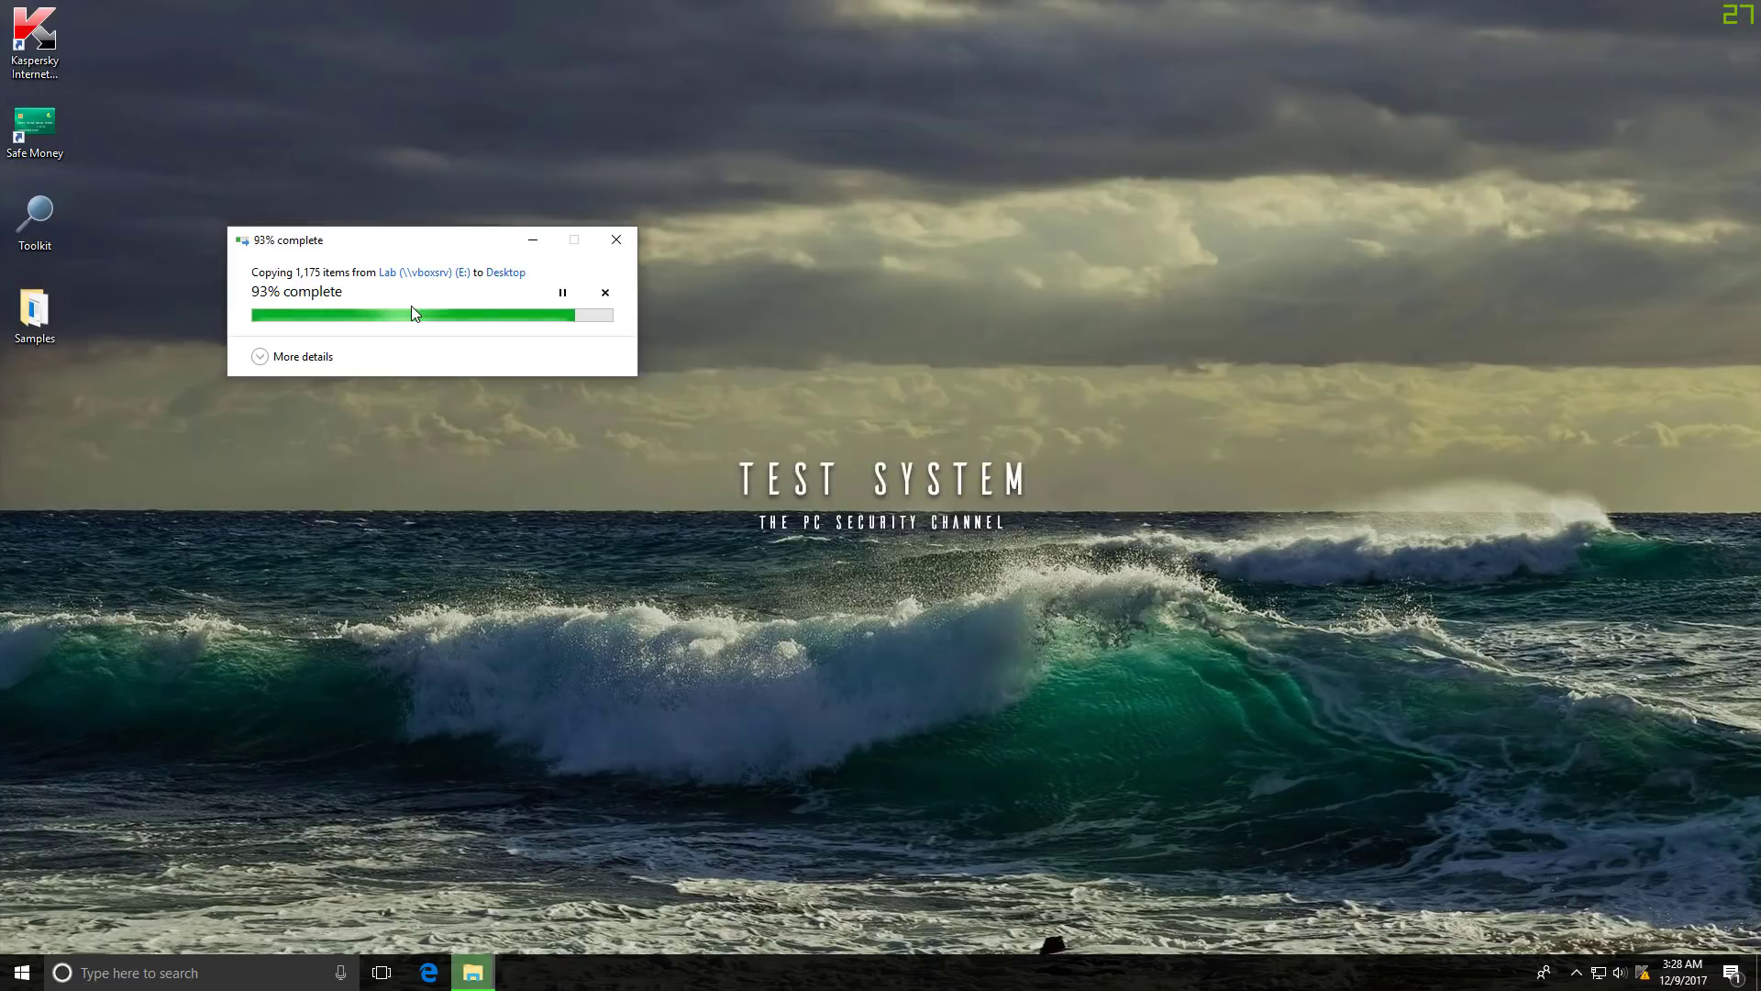
{"action": "double_click", "coordinate": [62, 306]}
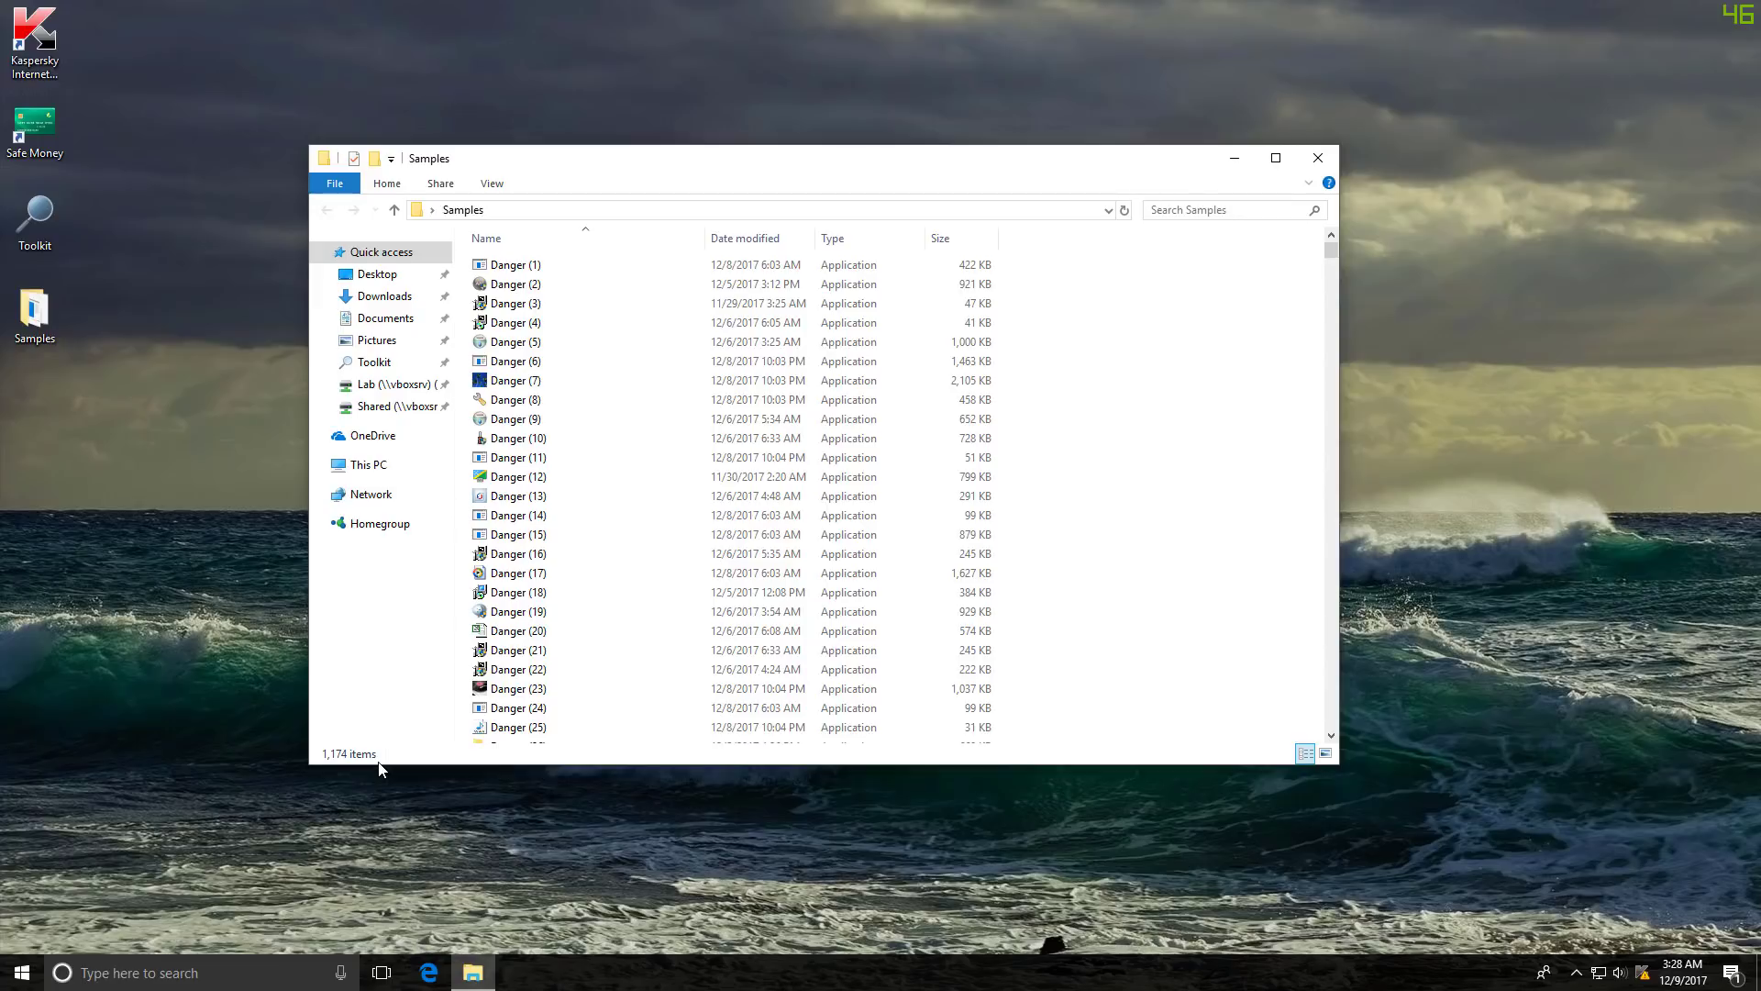
- Start a virus scan of the desktop Samples folder, then stop it
{"action": "left_click", "coordinate": [1318, 158]}
{"action": "right_click", "coordinate": [30, 313]}
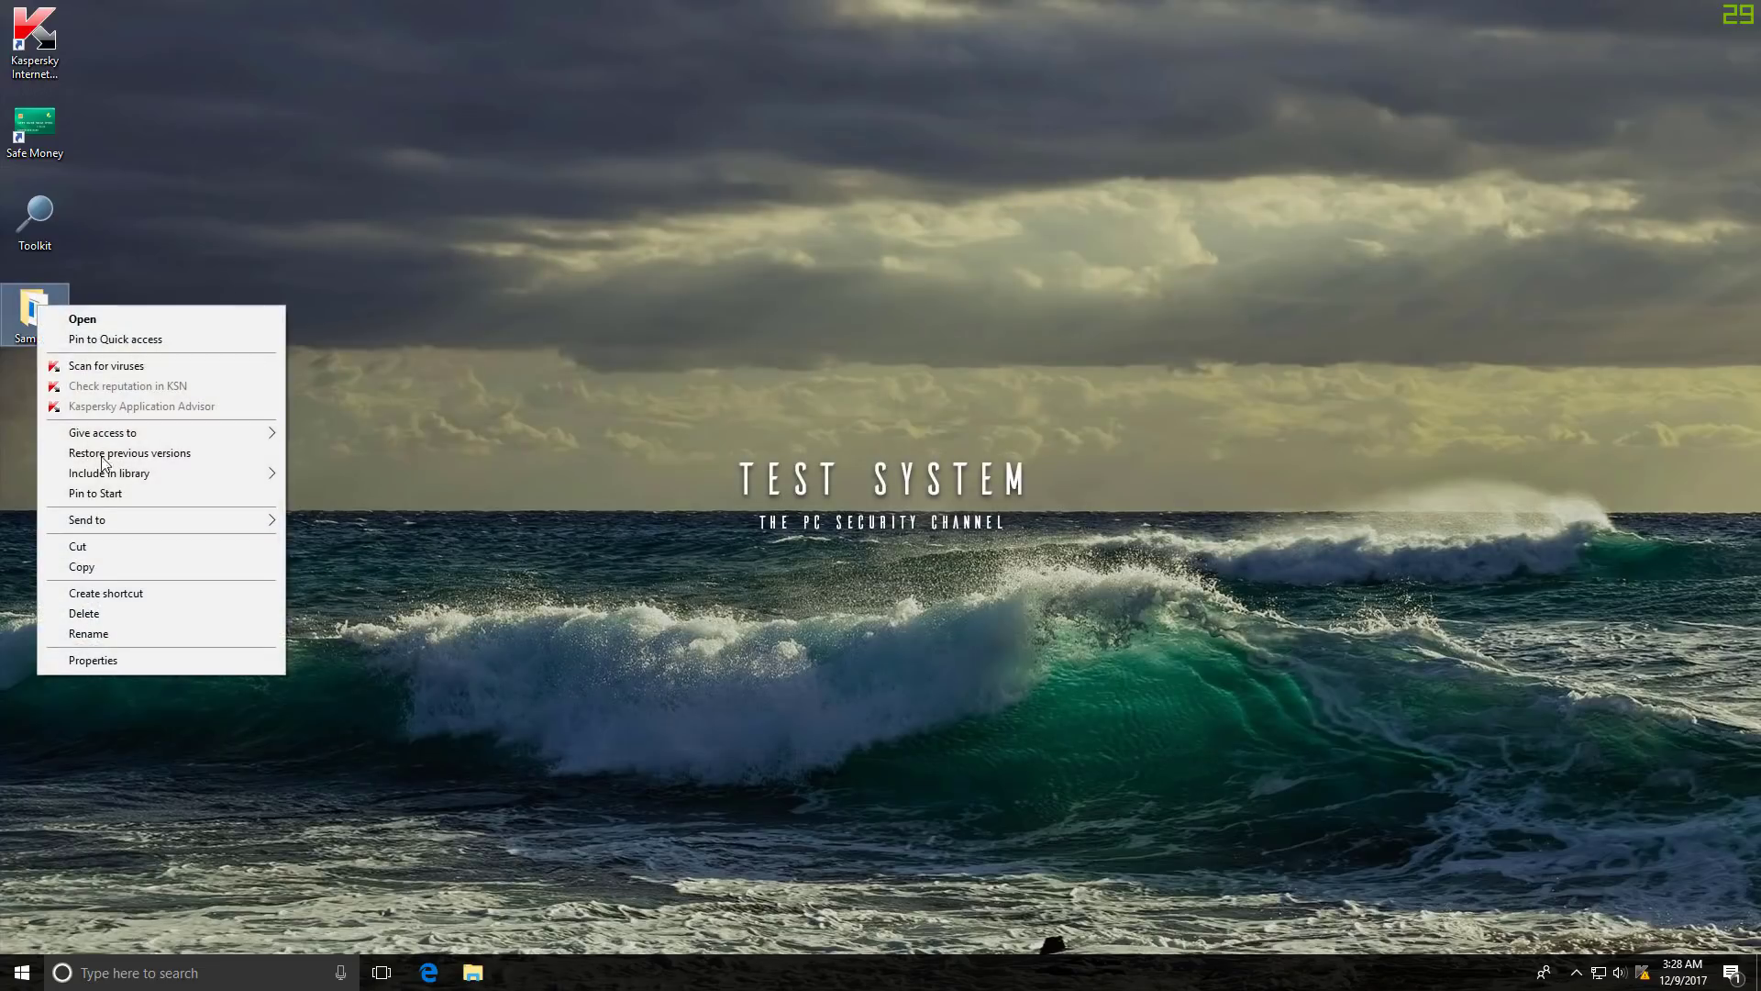
{"action": "left_click", "coordinate": [155, 365]}
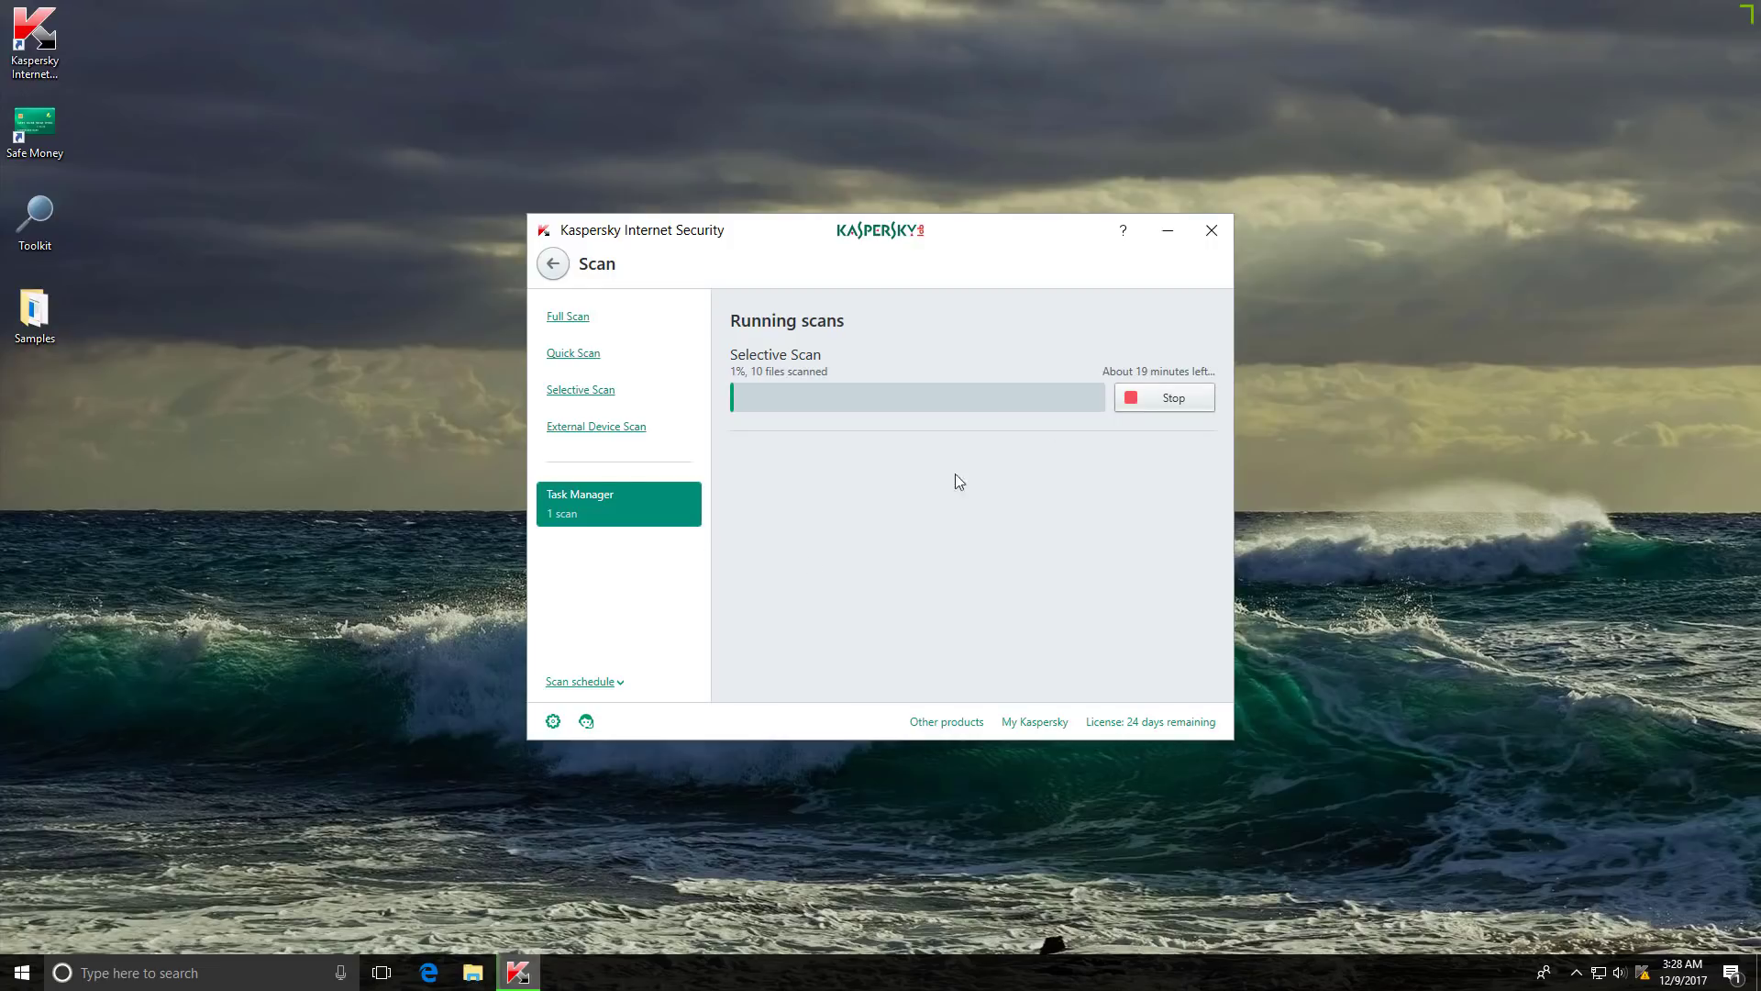
{"action": "left_click", "coordinate": [1126, 396]}
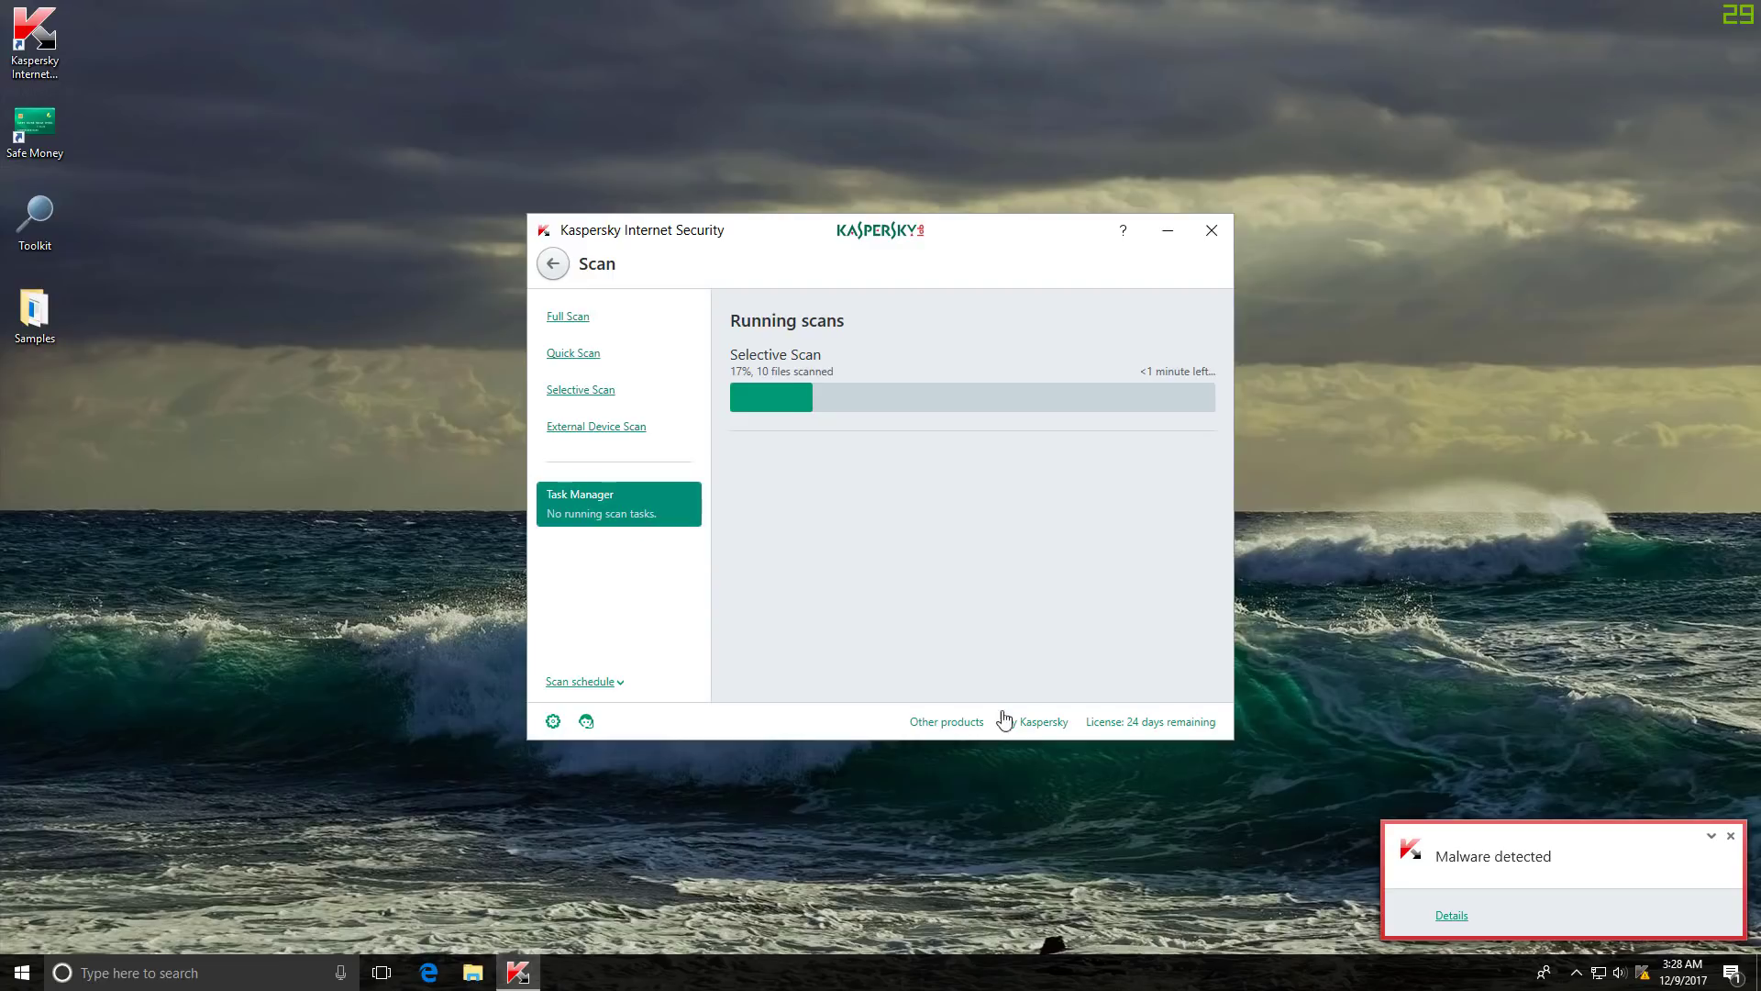
- Set Selective Scan's action on threat detection to Delete in Kaspersky settings
{"action": "left_click", "coordinate": [549, 724]}
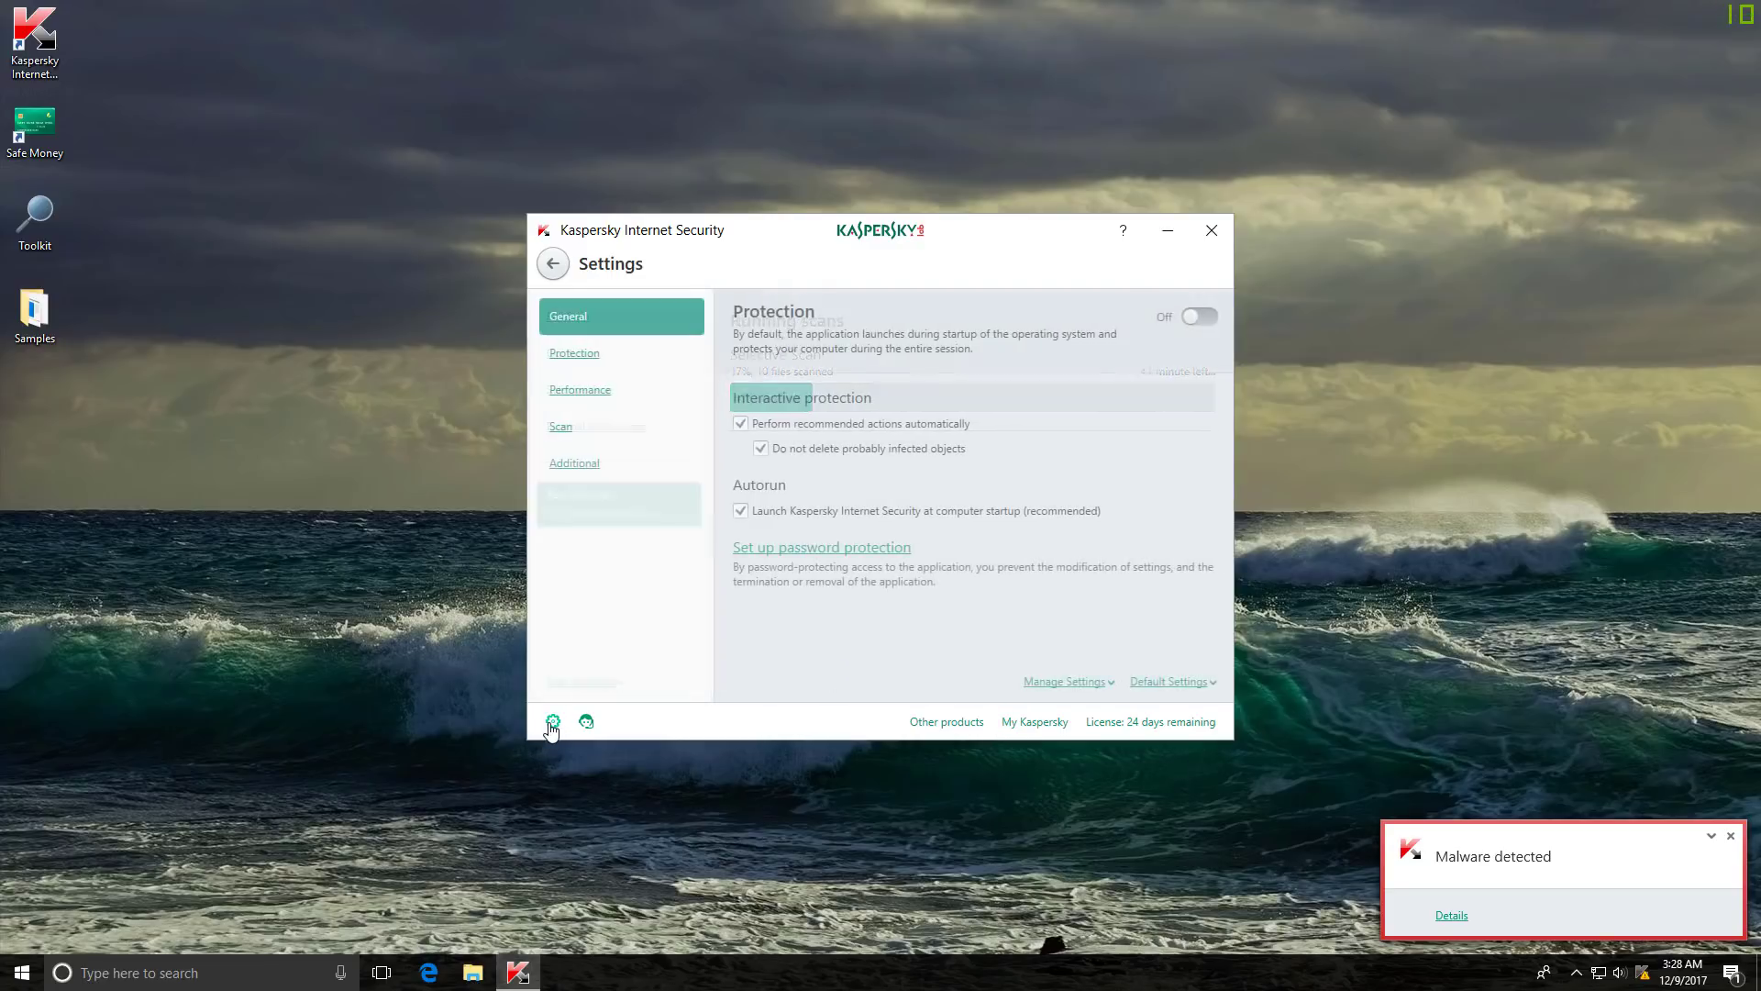
{"action": "left_click", "coordinate": [557, 427]}
{"action": "left_click", "coordinate": [812, 461]}
{"action": "left_click", "coordinate": [789, 610]}
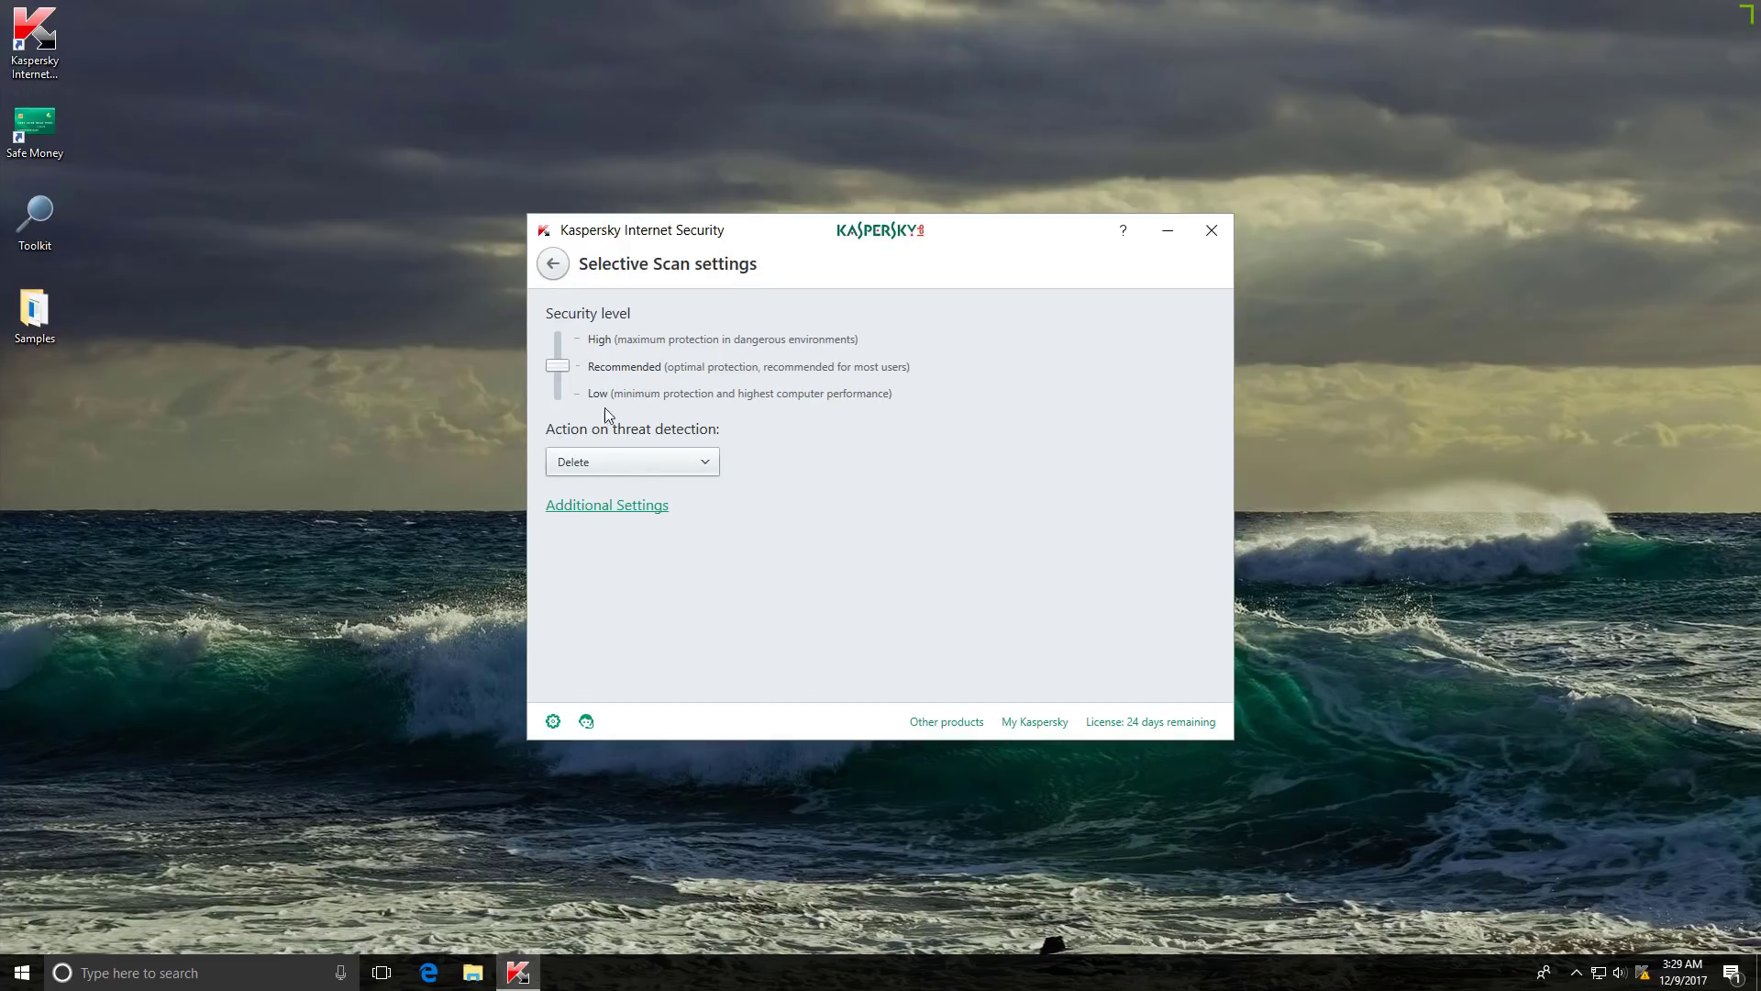
{"action": "left_click", "coordinate": [553, 265]}
- Rescan Samples, delete Danger (793).exe from the Notification Center, and reopen the 110-item folder
{"action": "left_click", "coordinate": [1209, 231]}
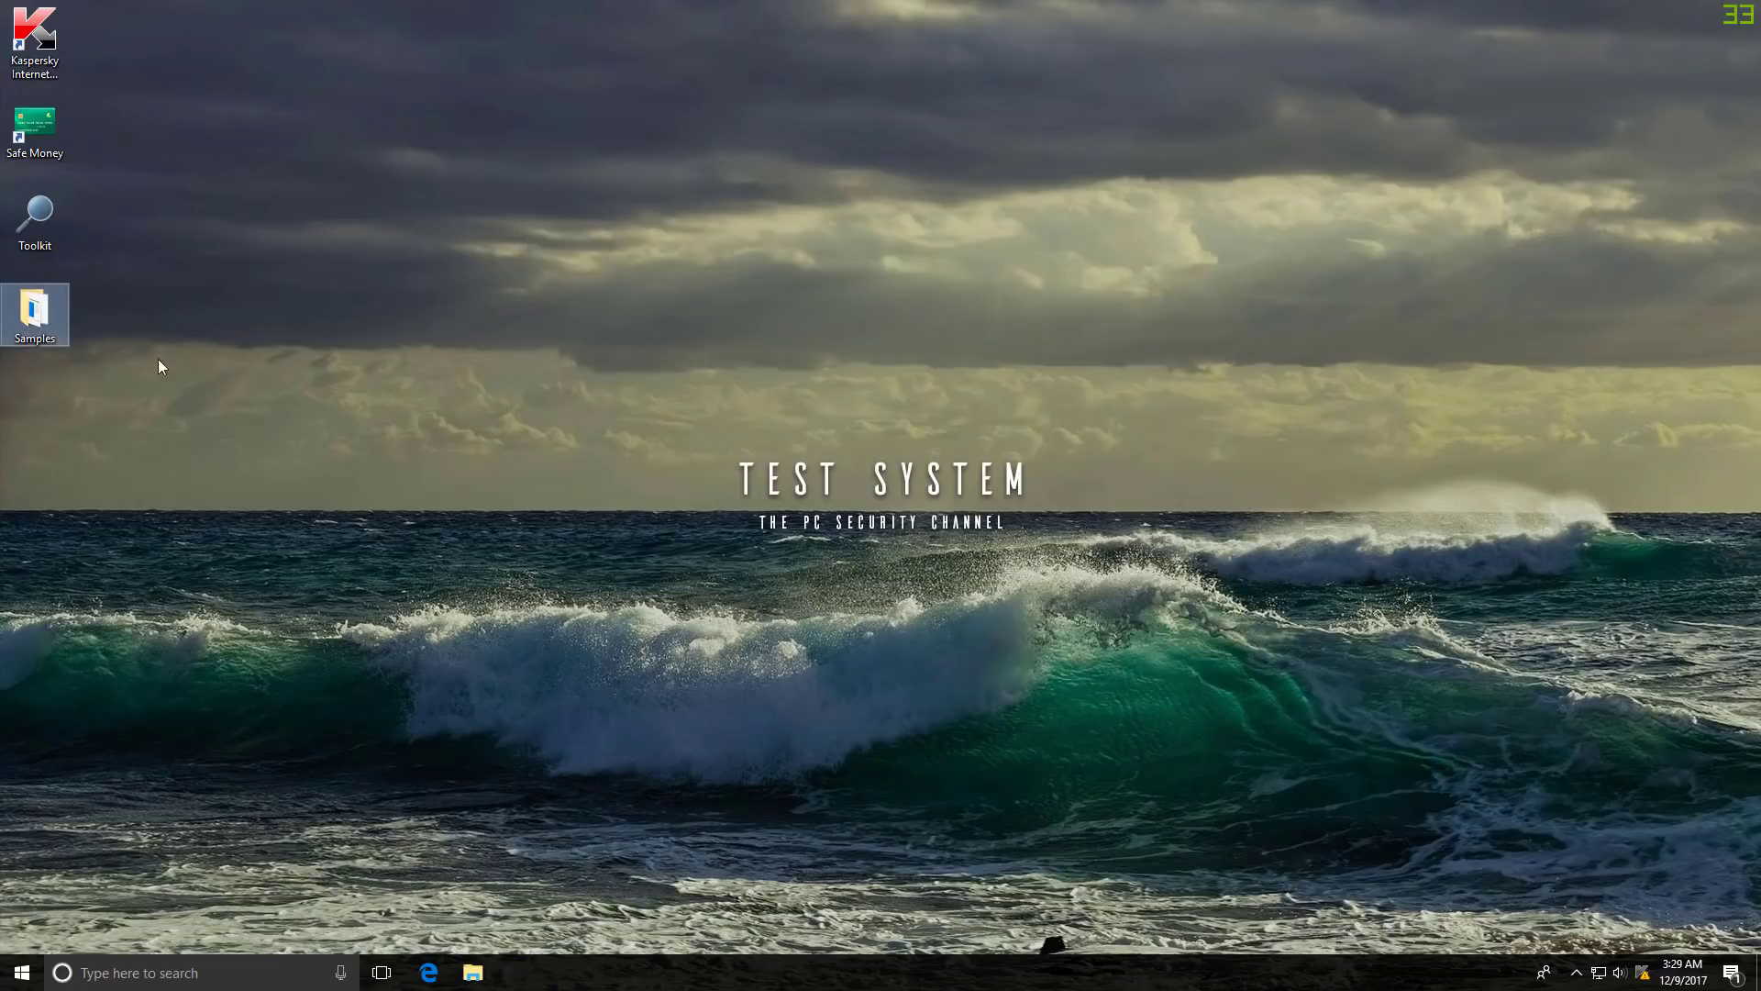
{"action": "right_click", "coordinate": [31, 312]}
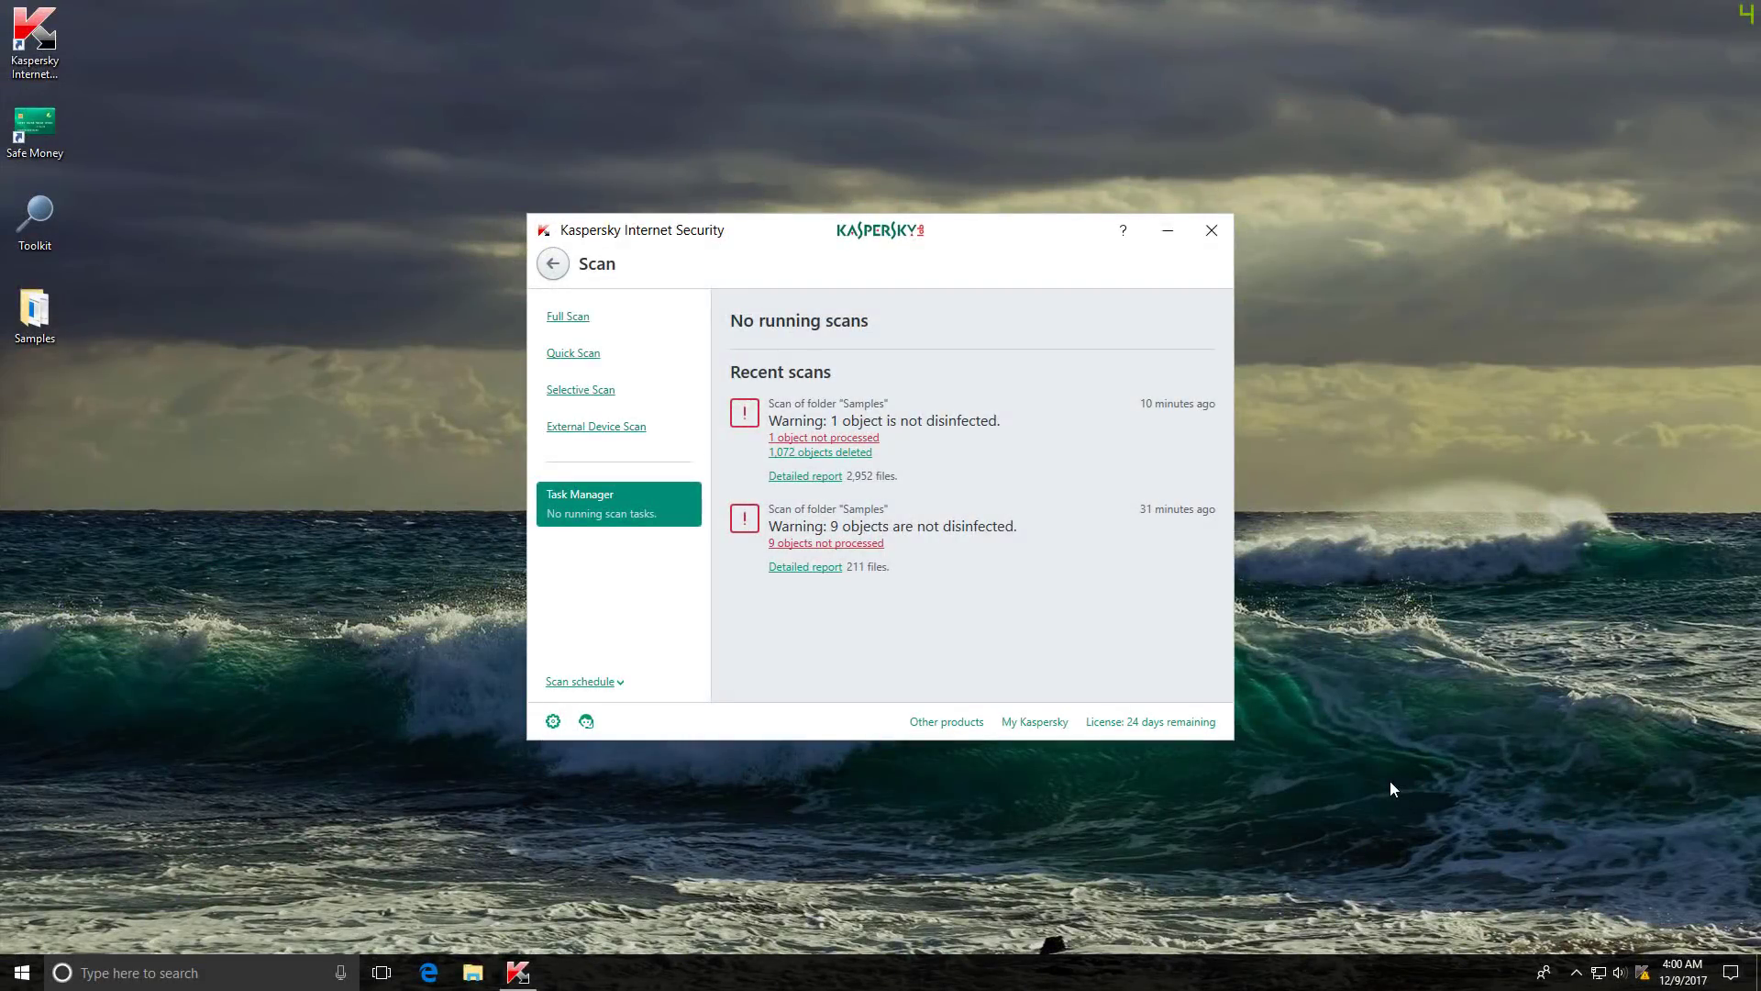
{"action": "left_click", "coordinate": [812, 440]}
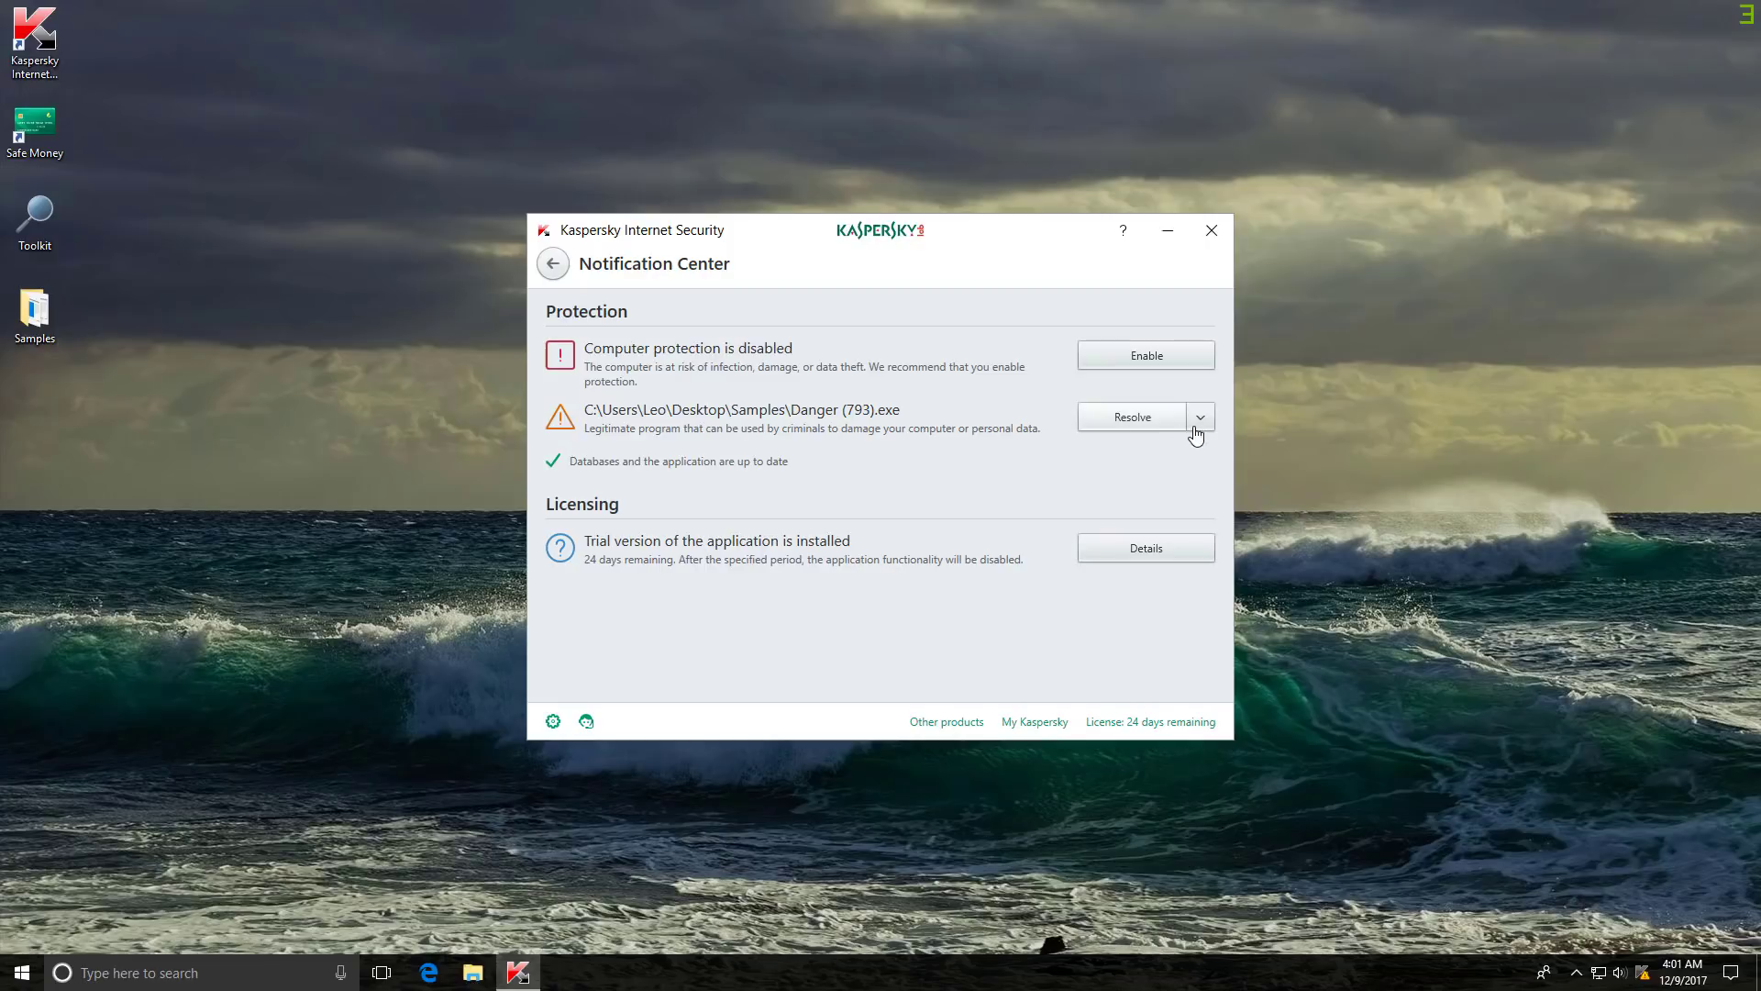
{"action": "left_click", "coordinate": [1199, 424]}
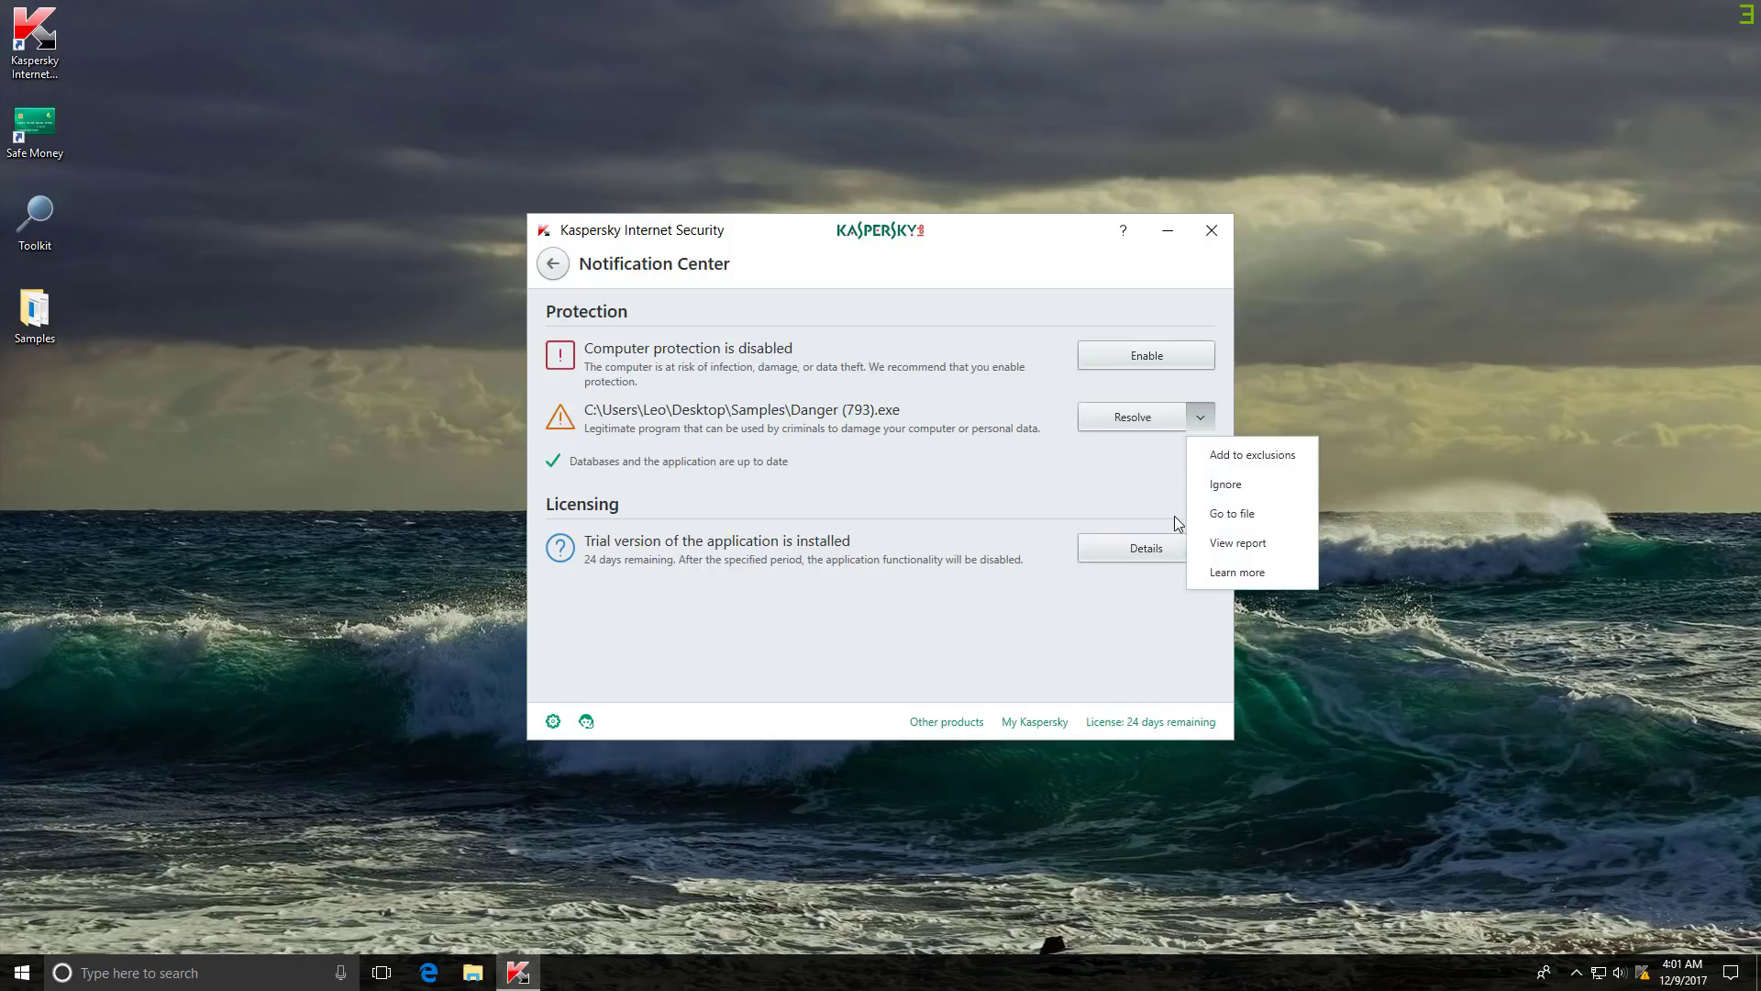
{"action": "left_click", "coordinate": [1098, 426]}
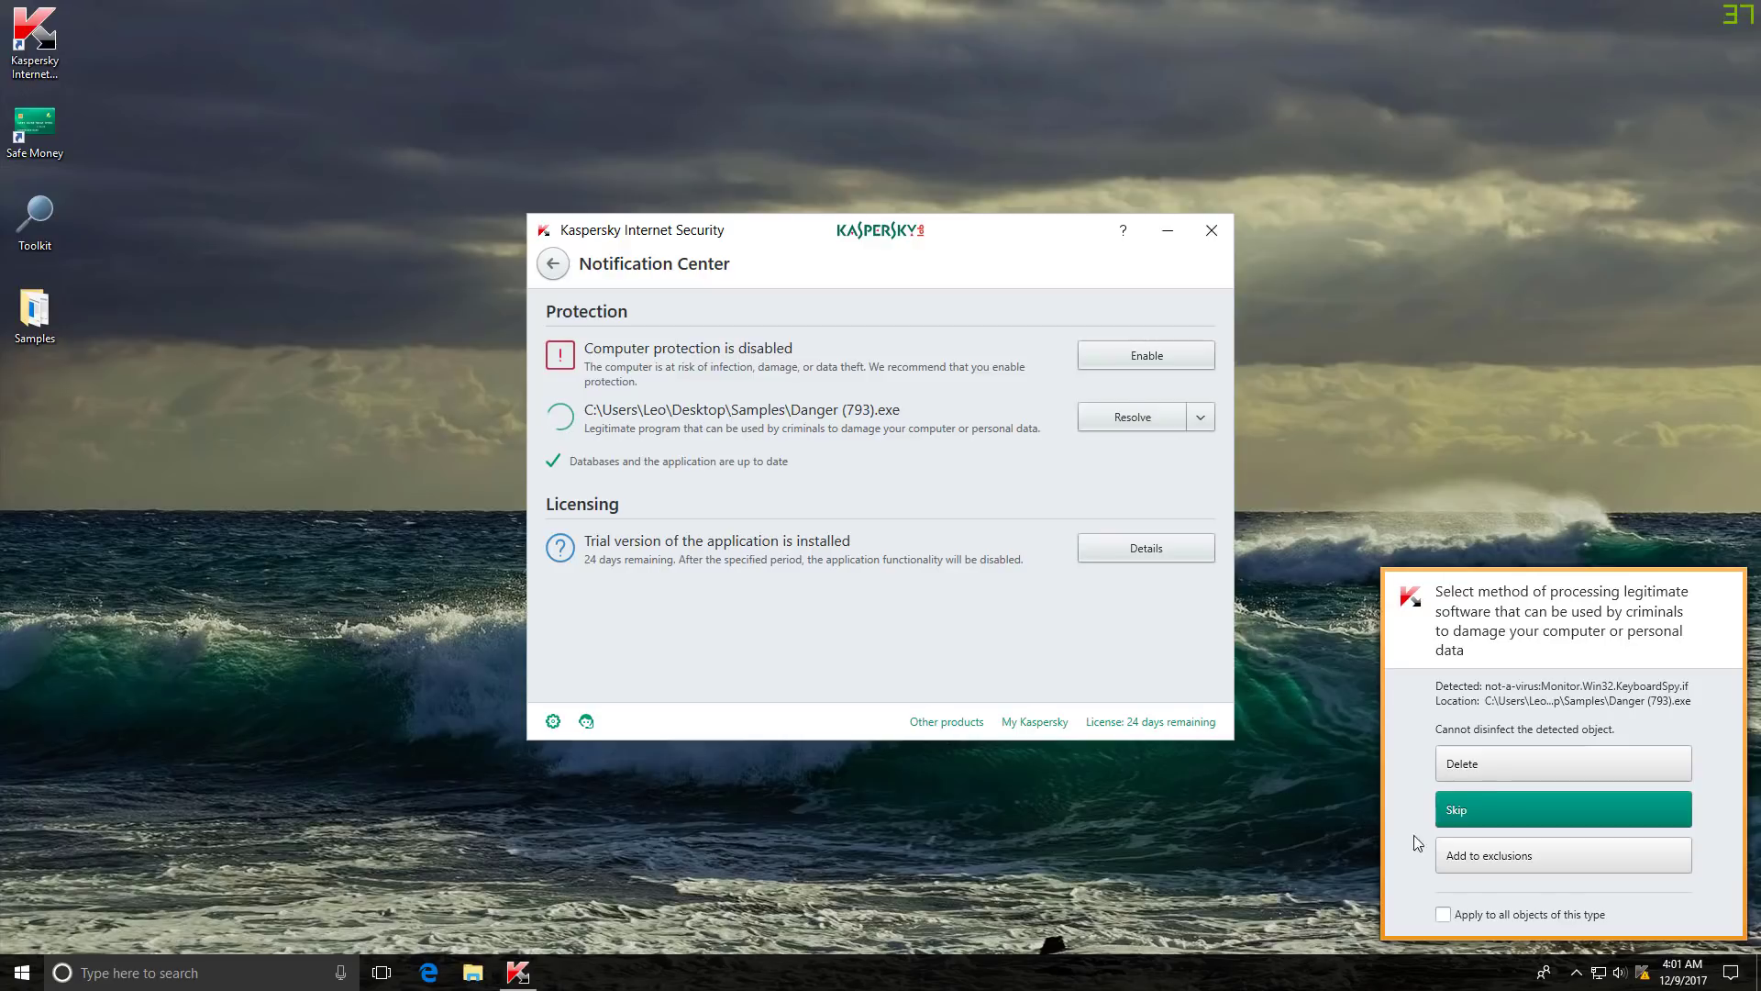
{"action": "left_click", "coordinate": [1491, 773]}
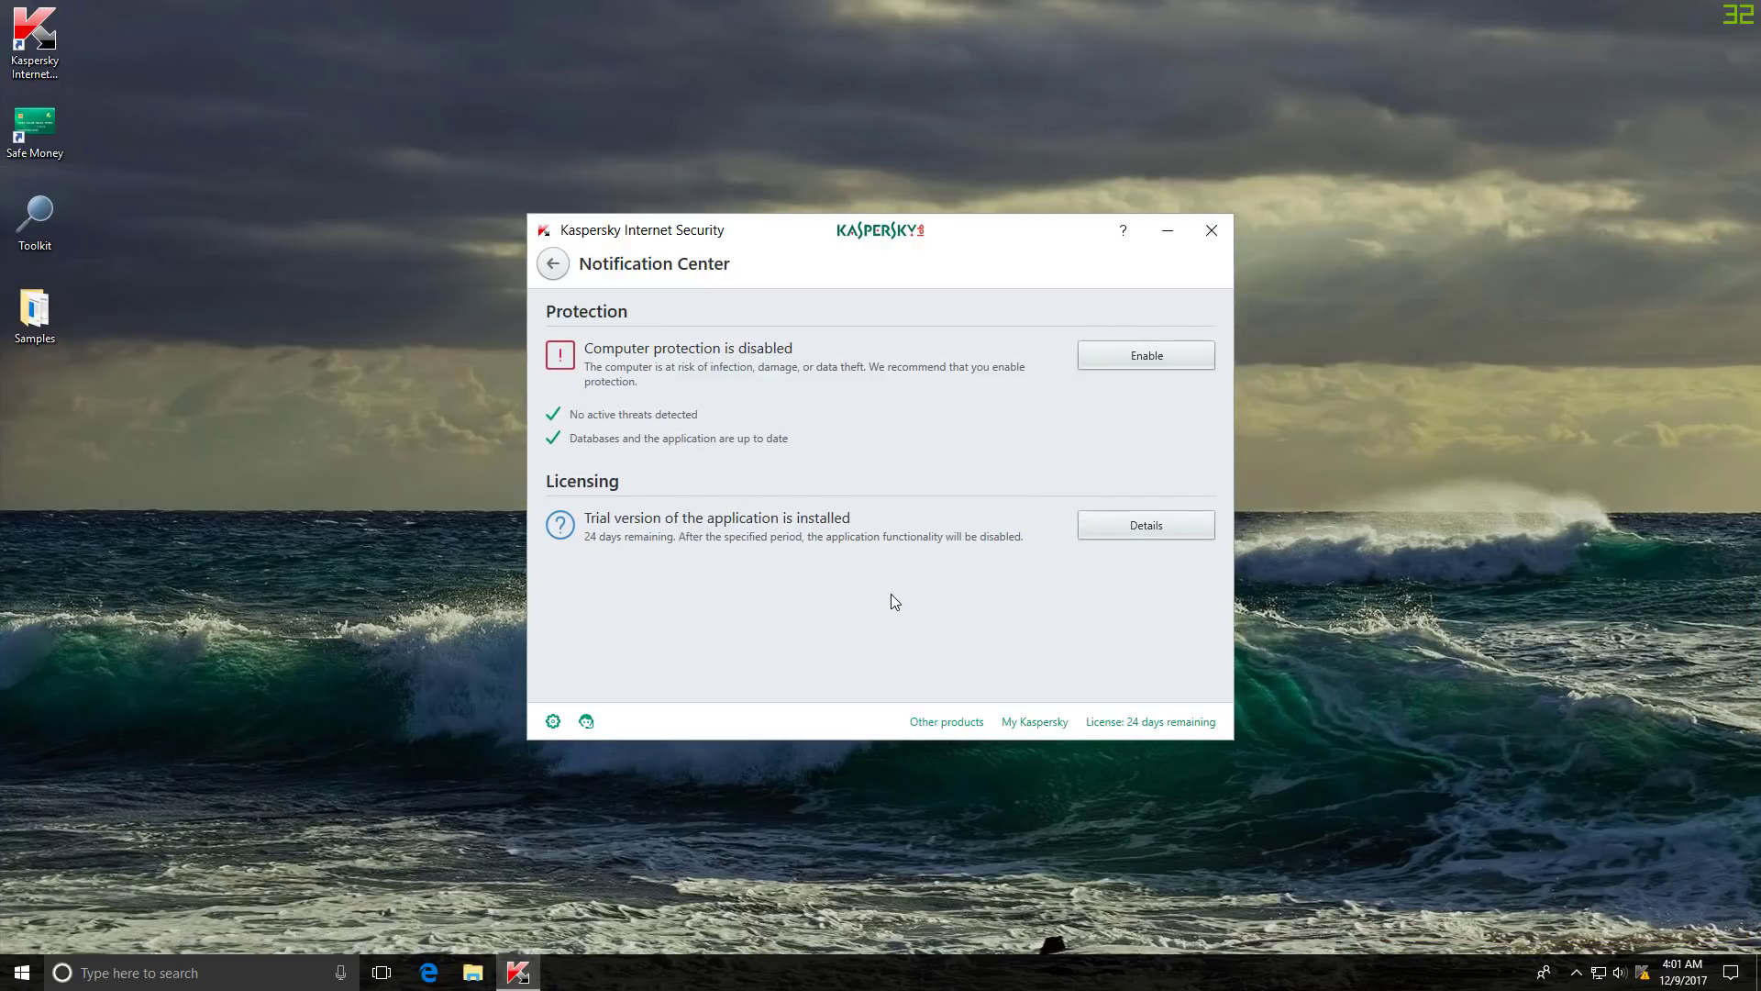
{"action": "left_click", "coordinate": [1211, 230]}
{"action": "double_click", "coordinate": [34, 312]}
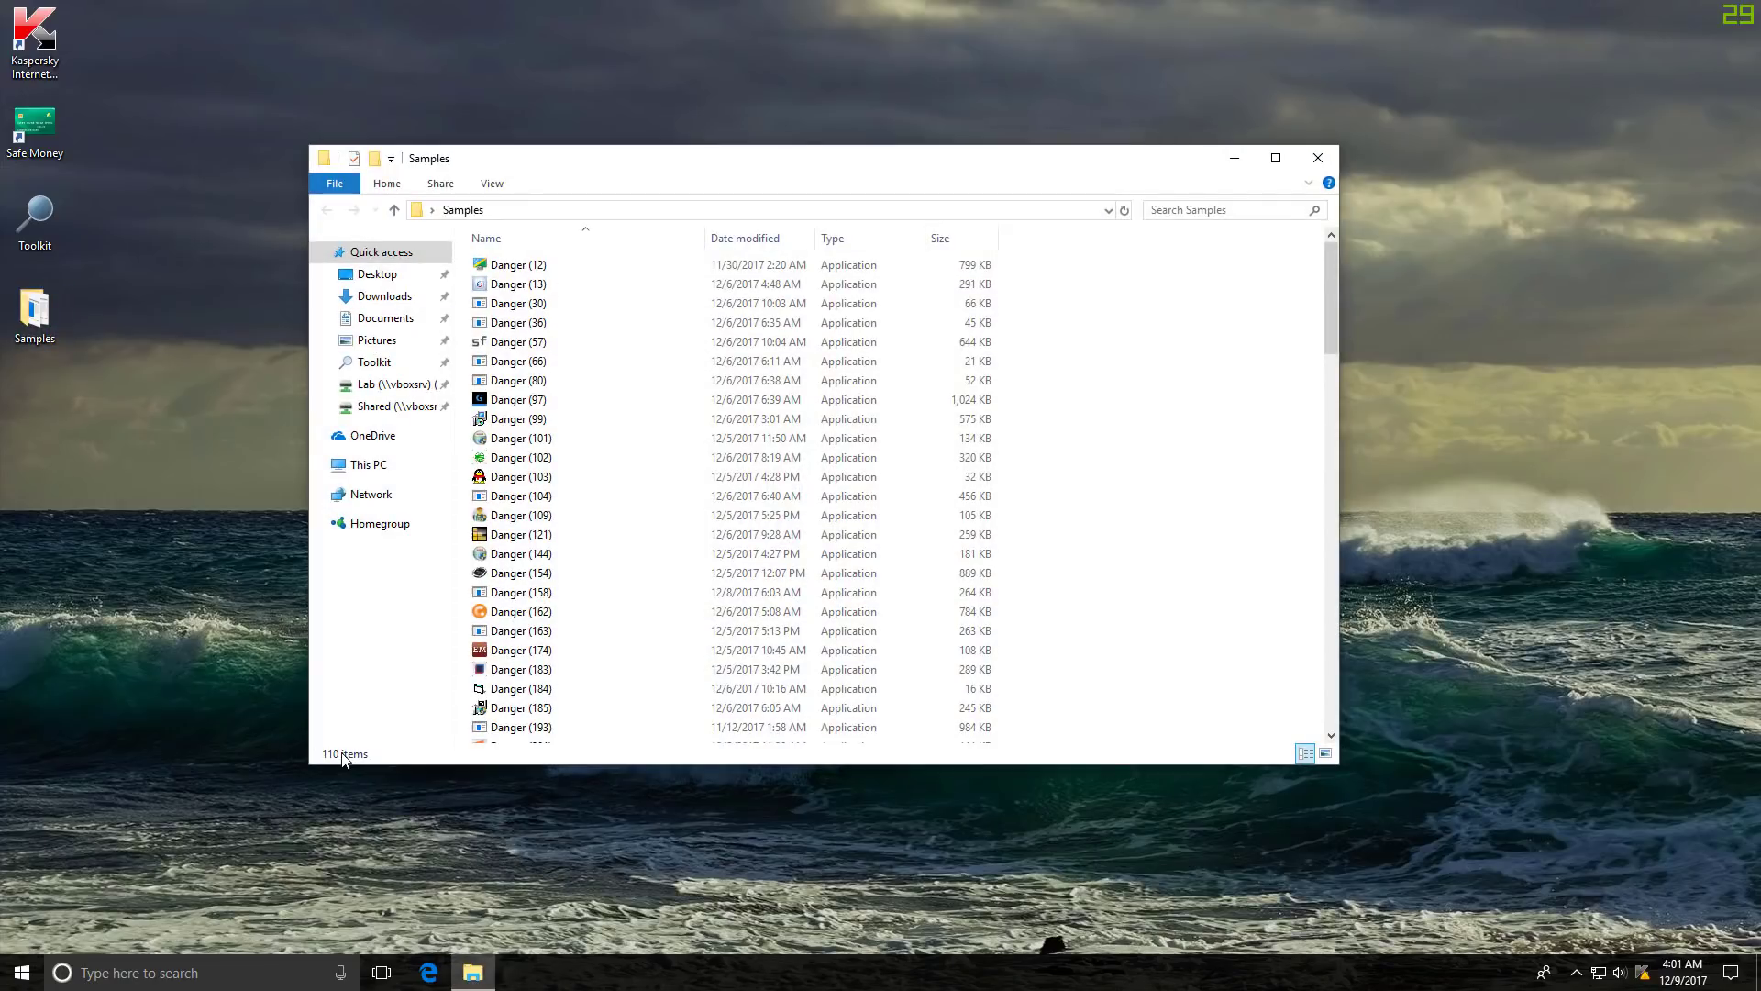
- Scan the desktop Samples folder again, confirm no threats are found, and close the results
{"action": "right_click", "coordinate": [44, 321]}
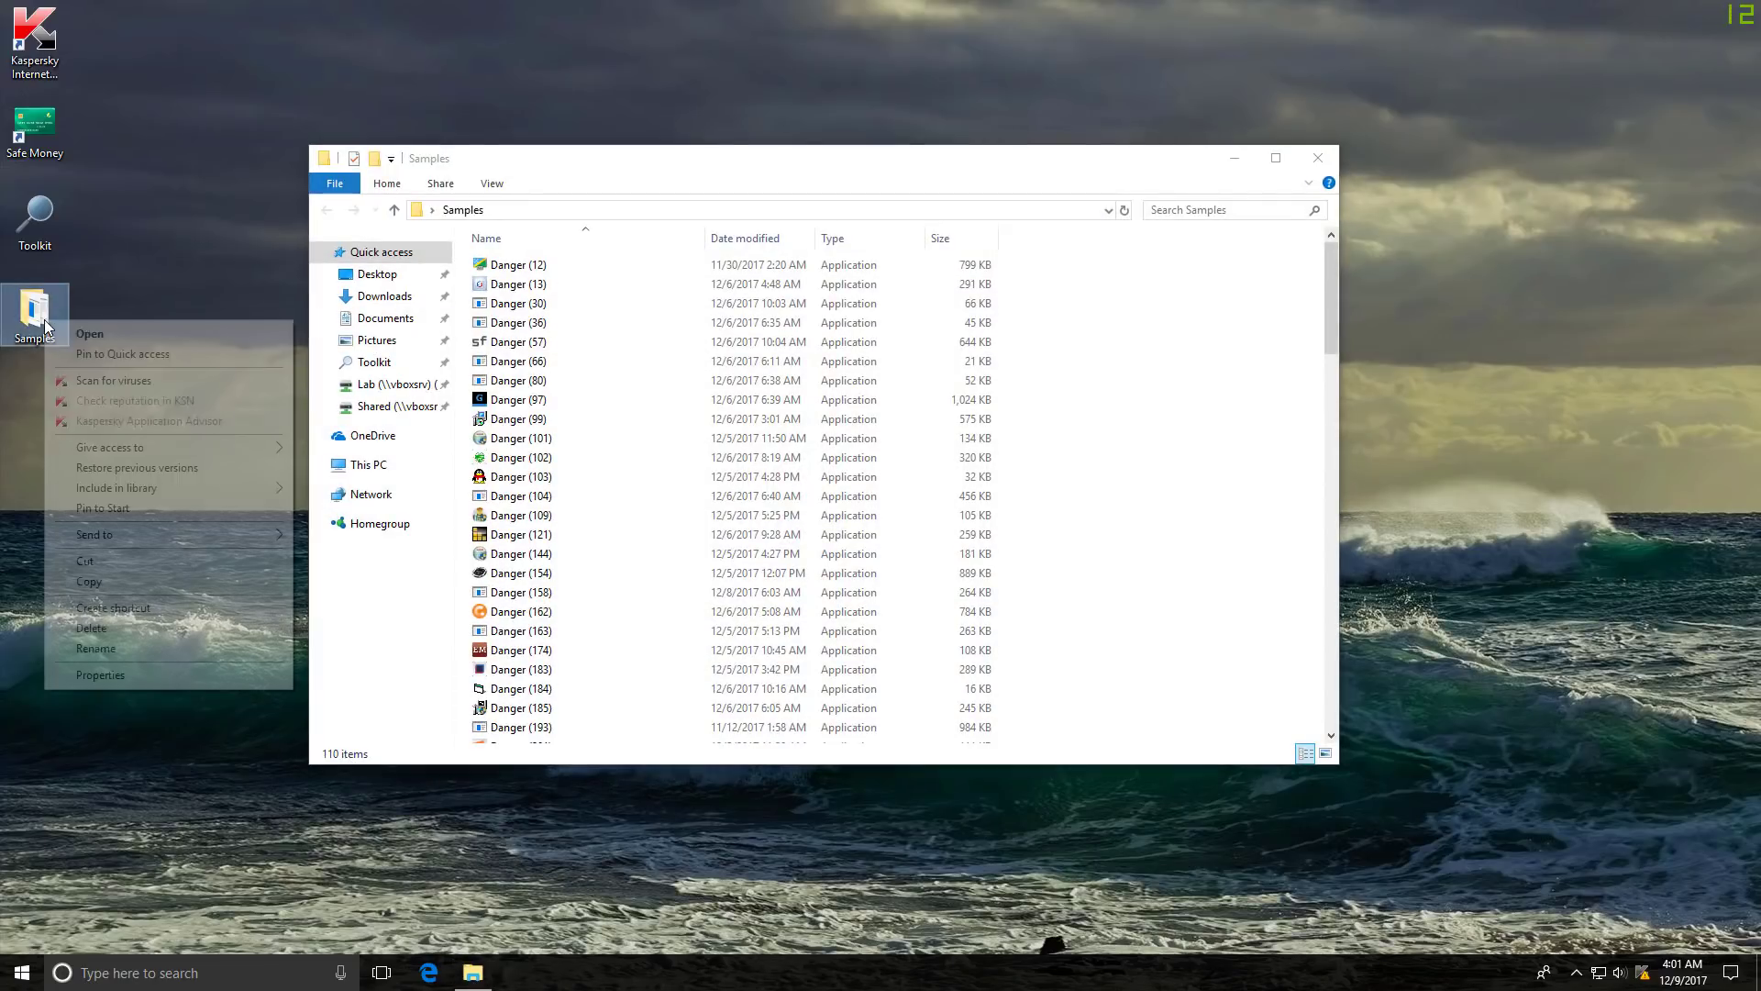
{"action": "left_click", "coordinate": [112, 380]}
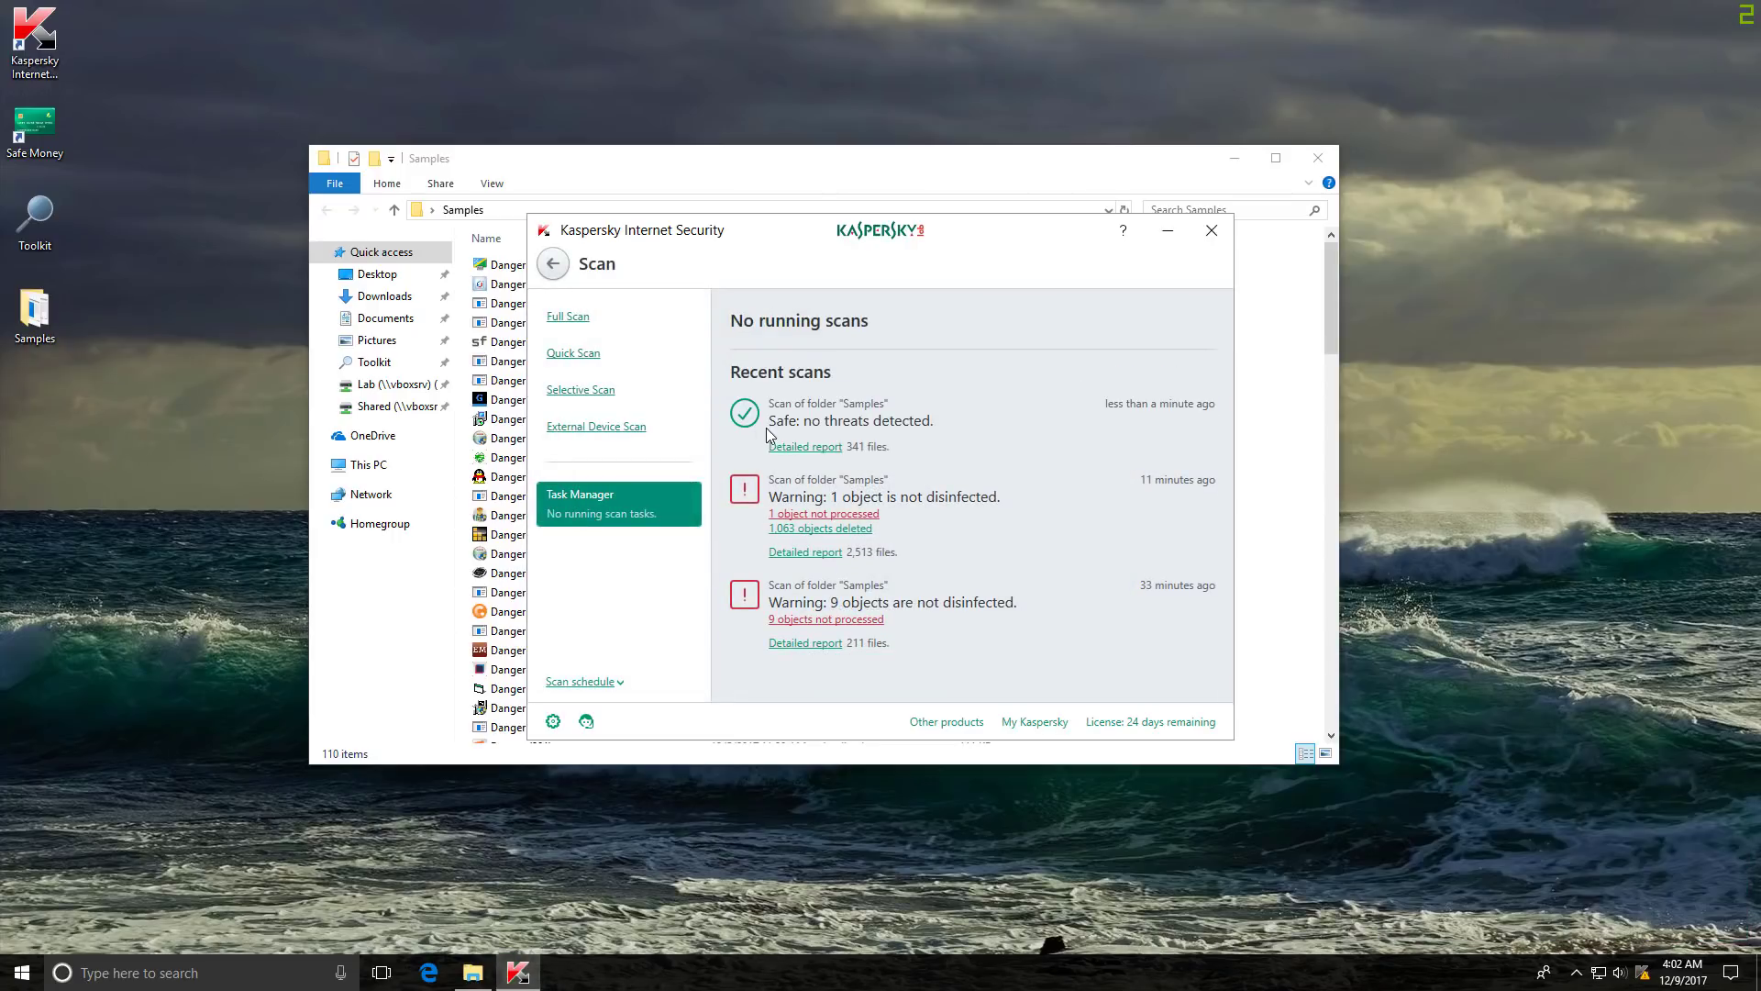
{"action": "left_click", "coordinate": [1212, 231]}
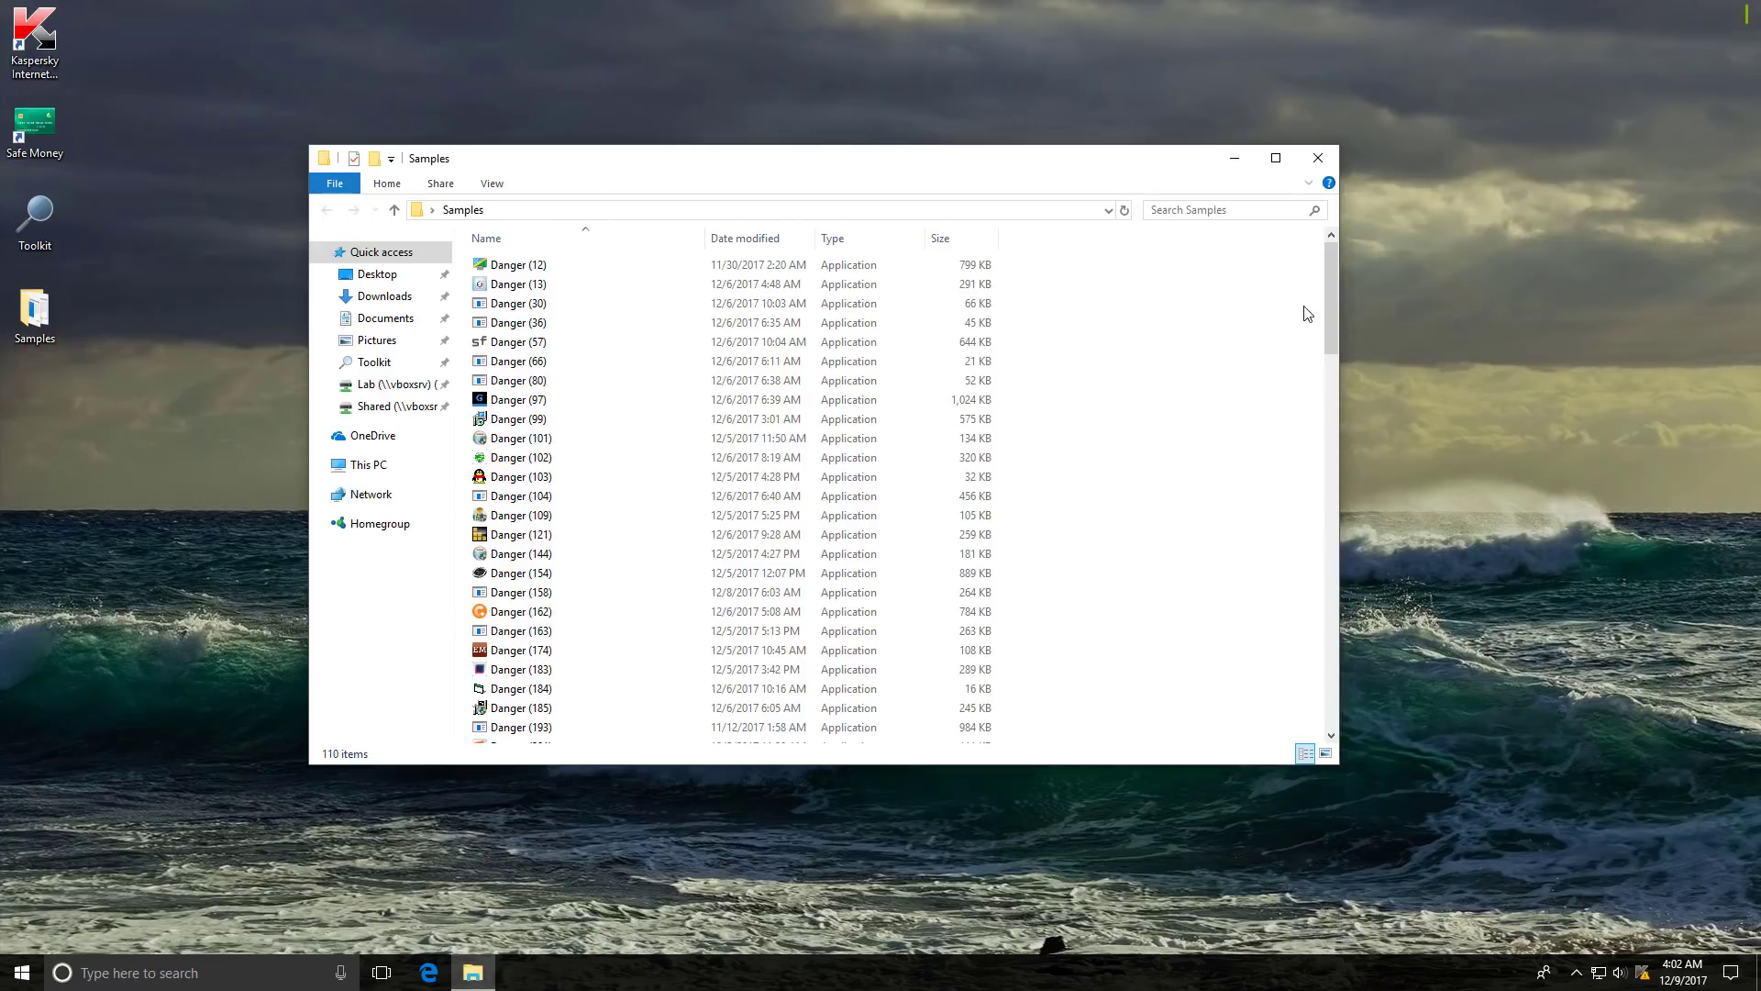
{"action": "mouse_move", "coordinate": [1337, 303]}
{"action": "left_mouse_down"}
{"action": "mouse_move", "coordinate": [1321, 421]}
{"action": "mouse_move", "coordinate": [1338, 691]}
{"action": "mouse_move", "coordinate": [1346, 384]}
{"action": "mouse_move", "coordinate": [1330, 285]}
{"action": "left_mouse_up"}
- Enable Protection from Kaspersky's Details page so the computer reports protected, then close Kaspersky
{"action": "left_click", "coordinate": [1642, 972]}
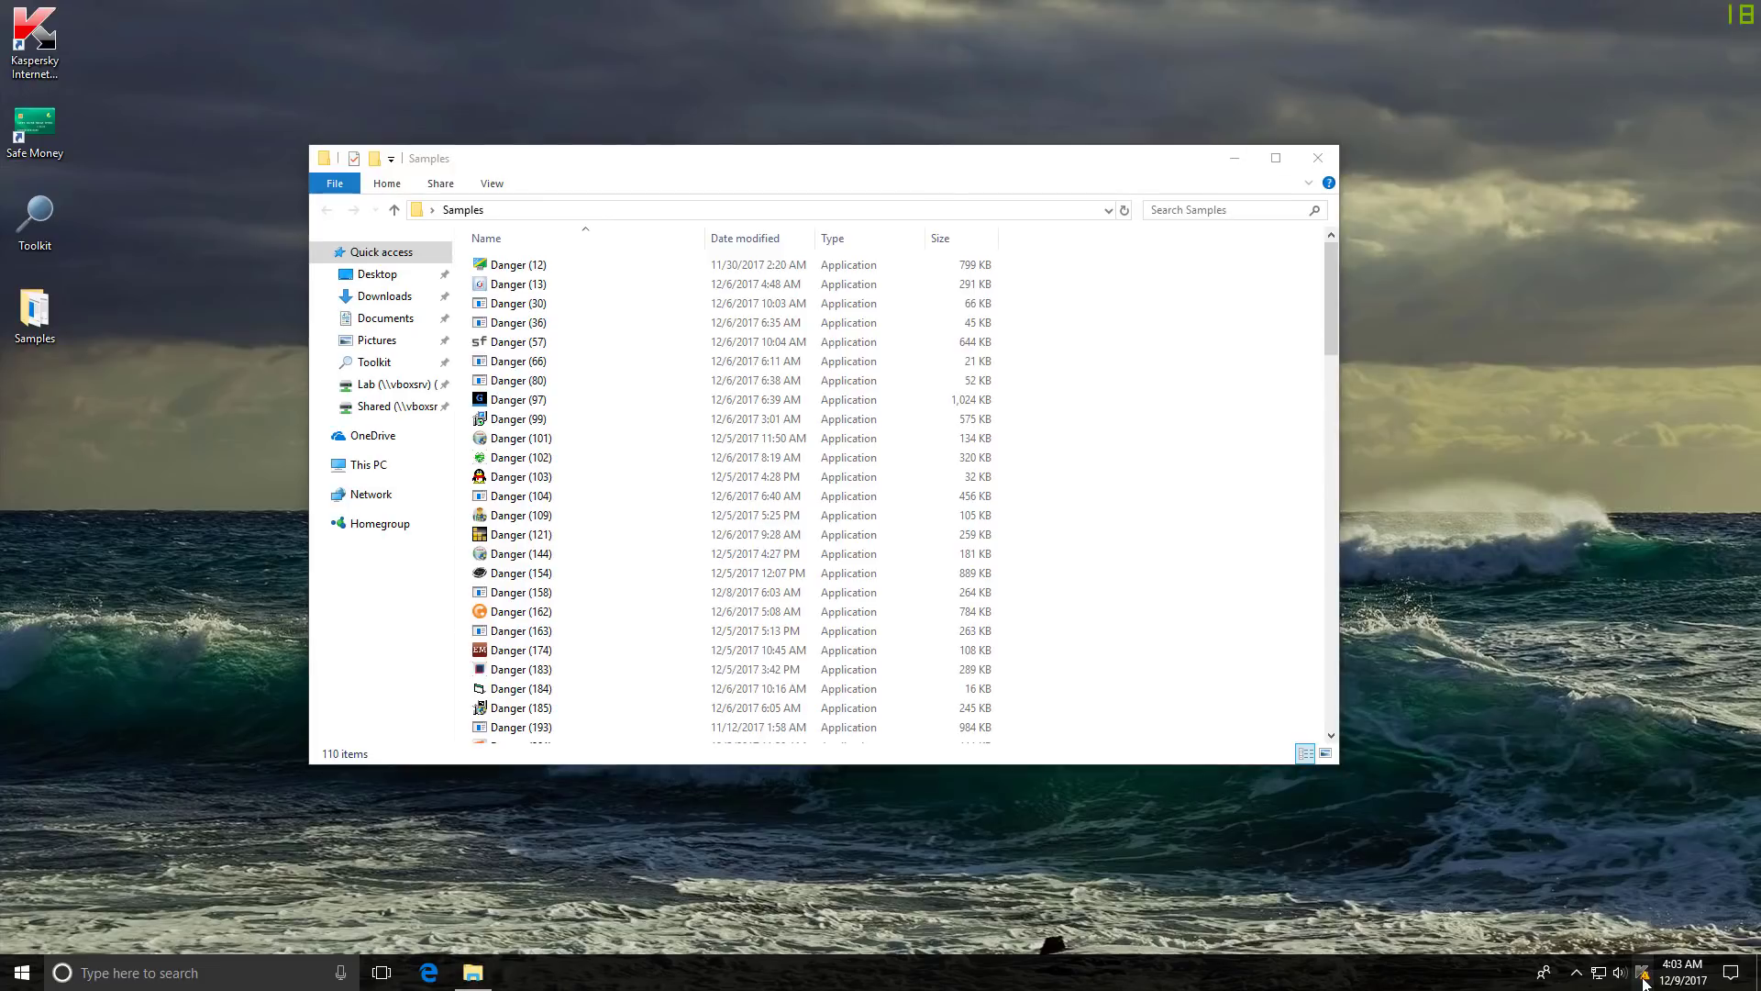
{"action": "left_click", "coordinate": [771, 349]}
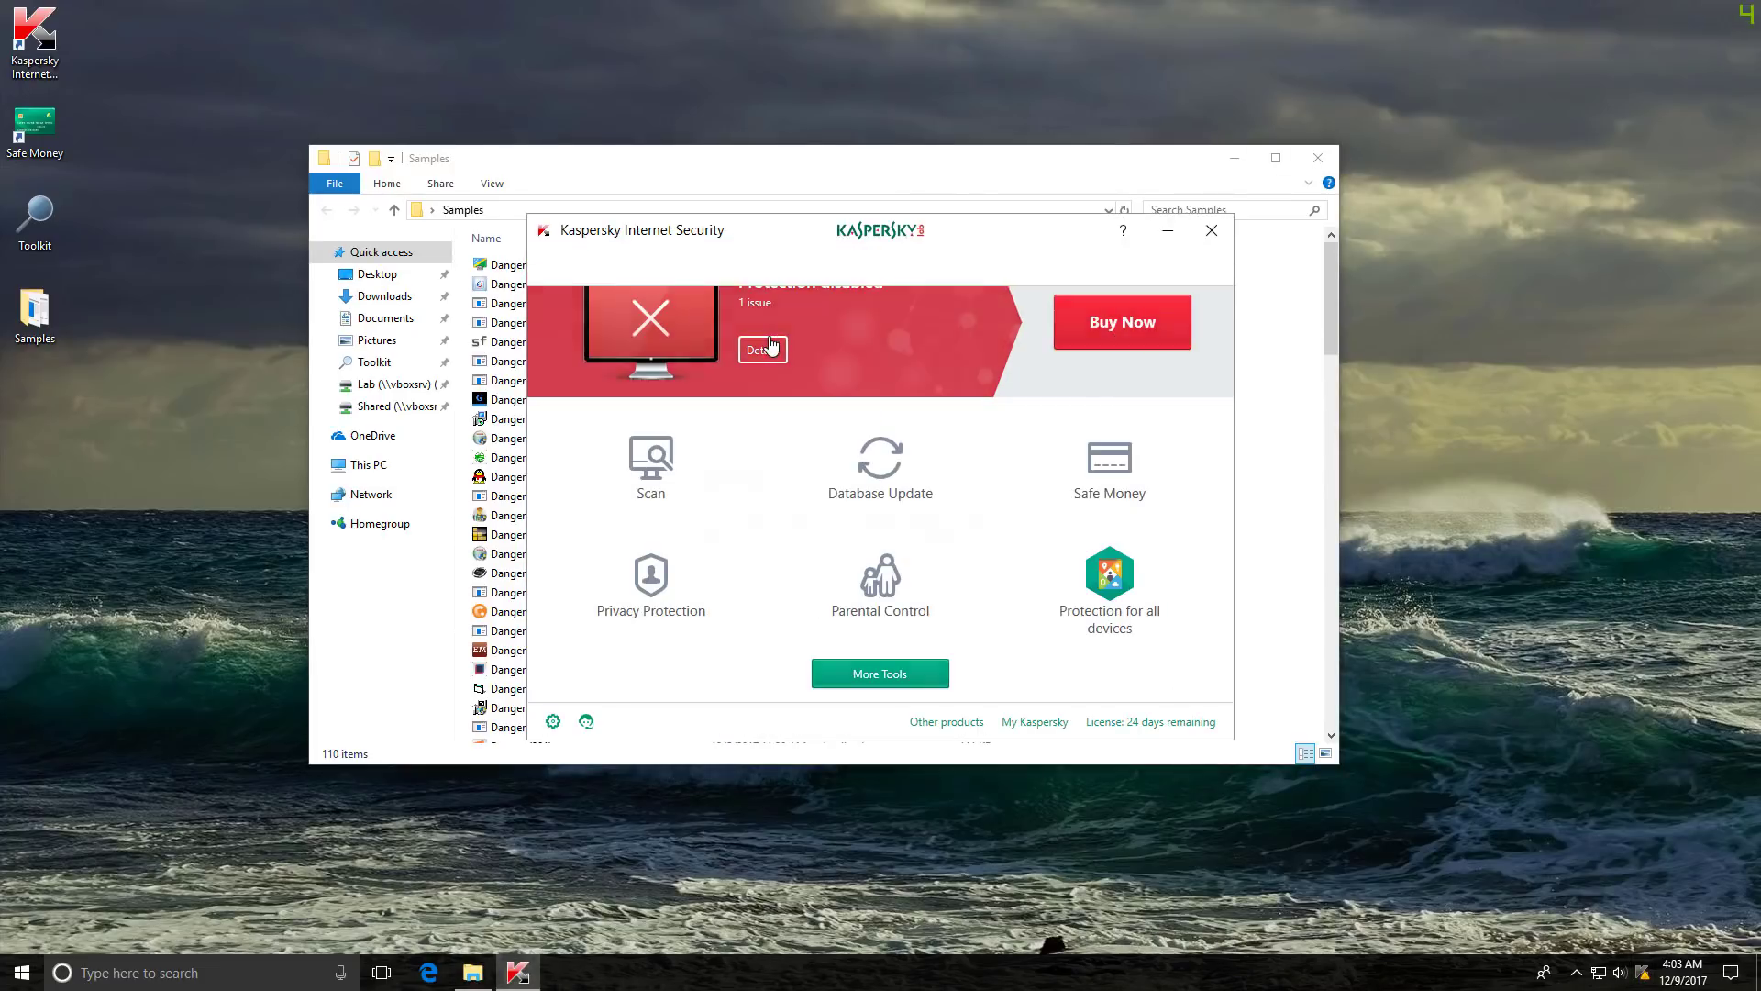
{"action": "left_click", "coordinate": [1103, 365]}
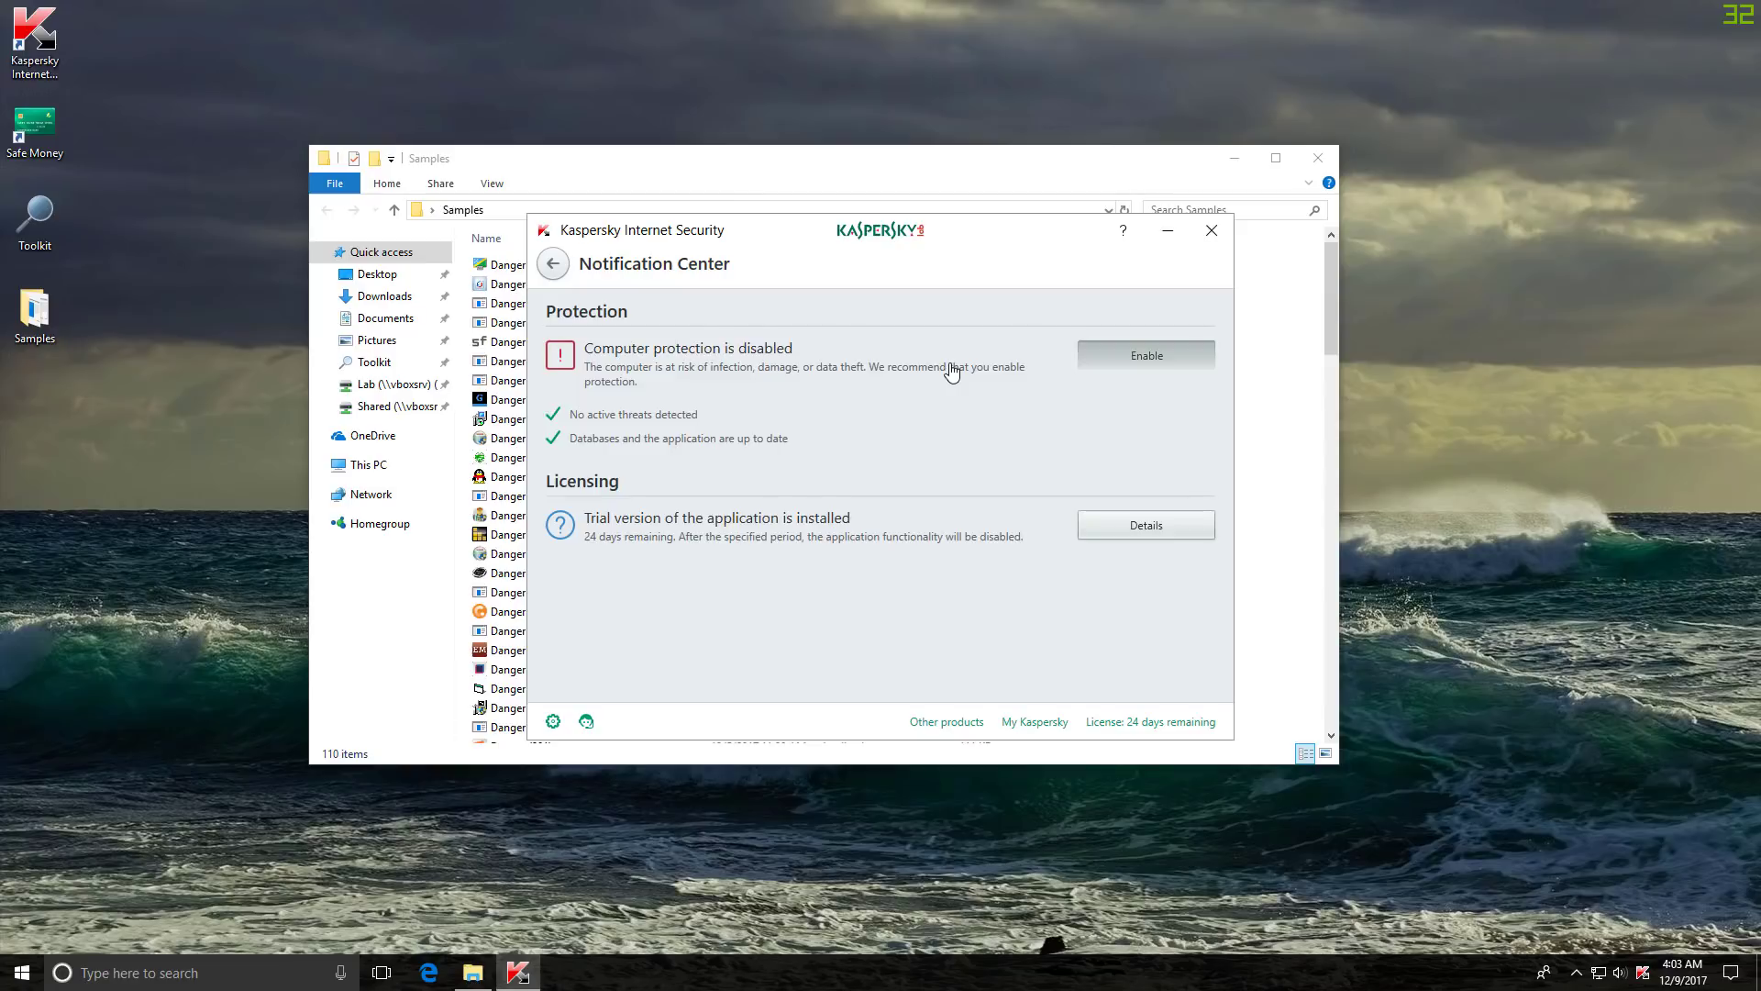
{"action": "left_click", "coordinate": [553, 264]}
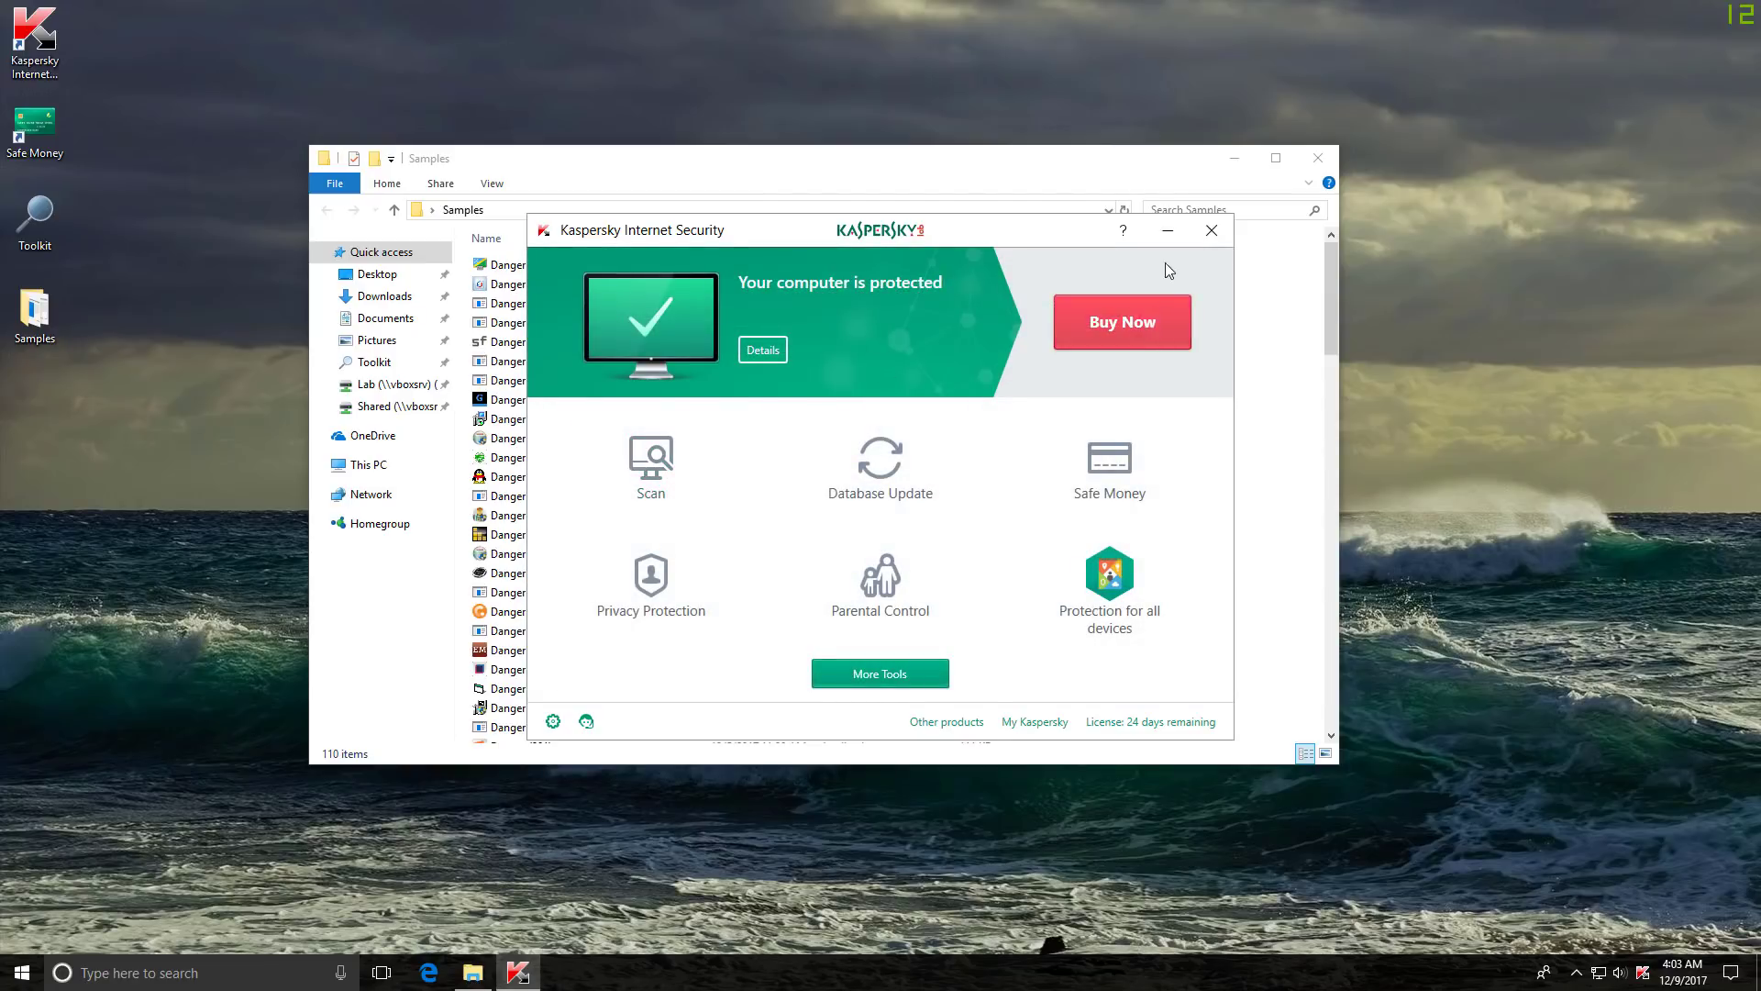
{"action": "left_click", "coordinate": [1212, 231]}
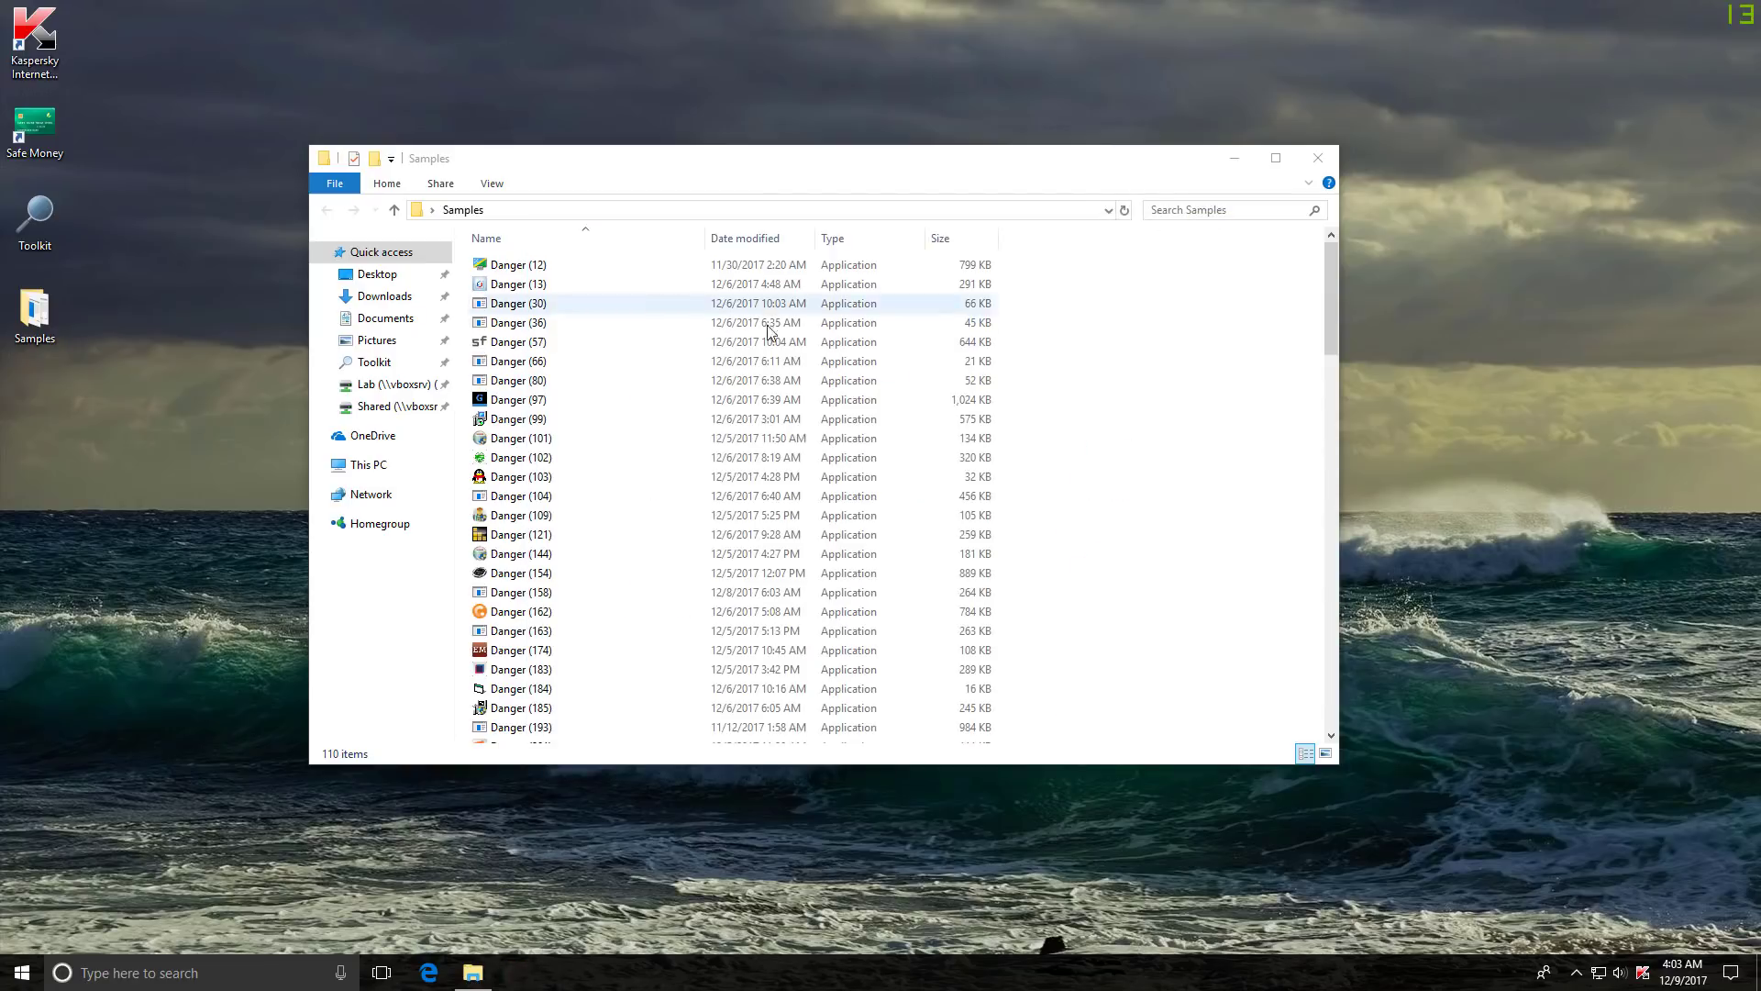
- Run the first Danger samples, including (12), (36) and (174), viewing Kaspersky's detection details
{"action": "double_click", "coordinate": [630, 266]}
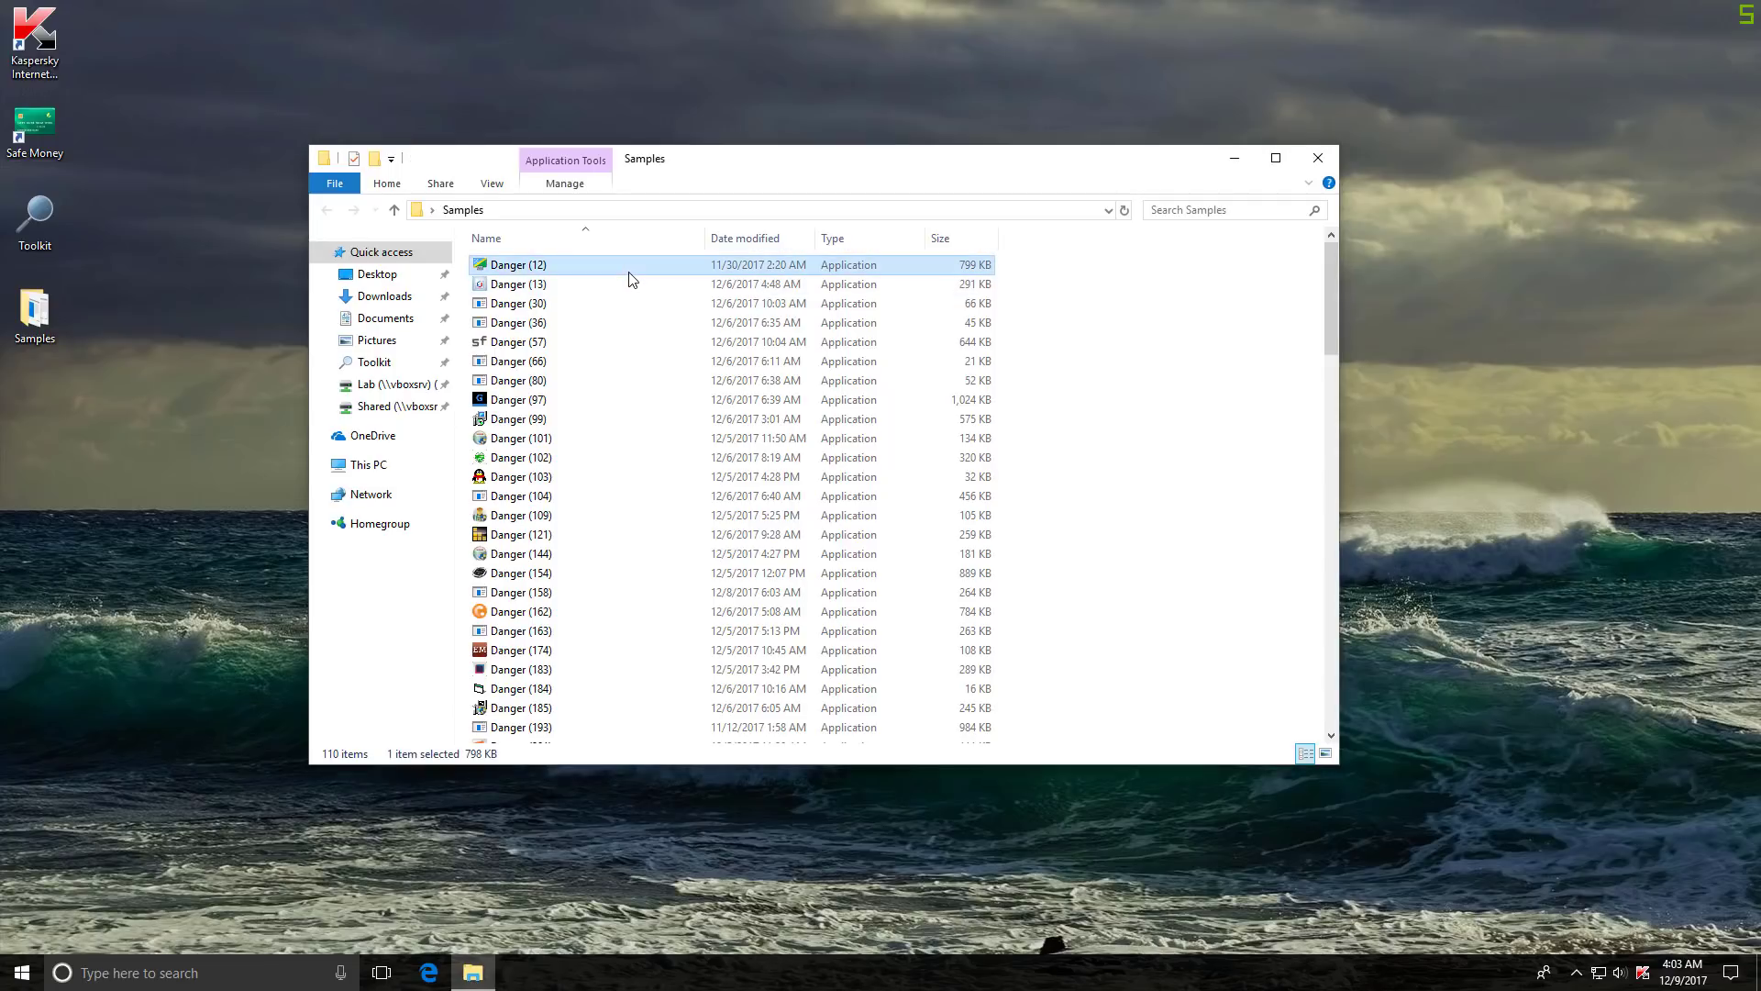
{"action": "left_click", "coordinate": [630, 361]}
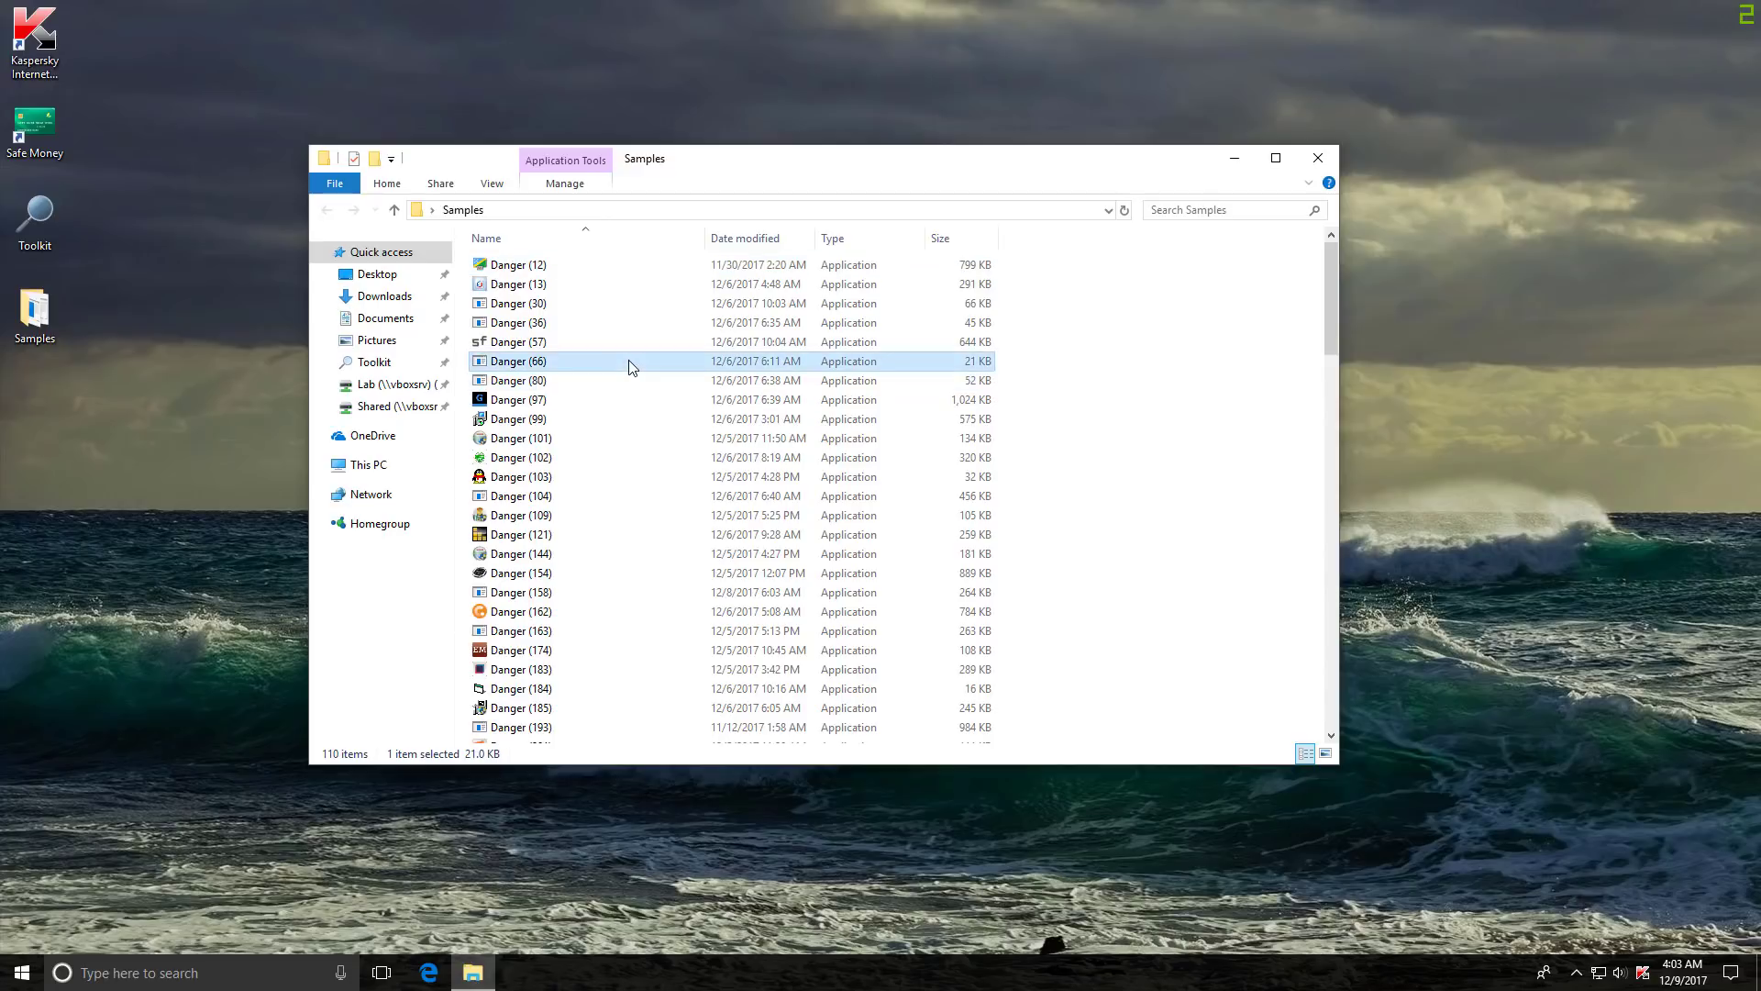
{"action": "double_click", "coordinate": [629, 323]}
{"action": "double_click", "coordinate": [624, 400]}
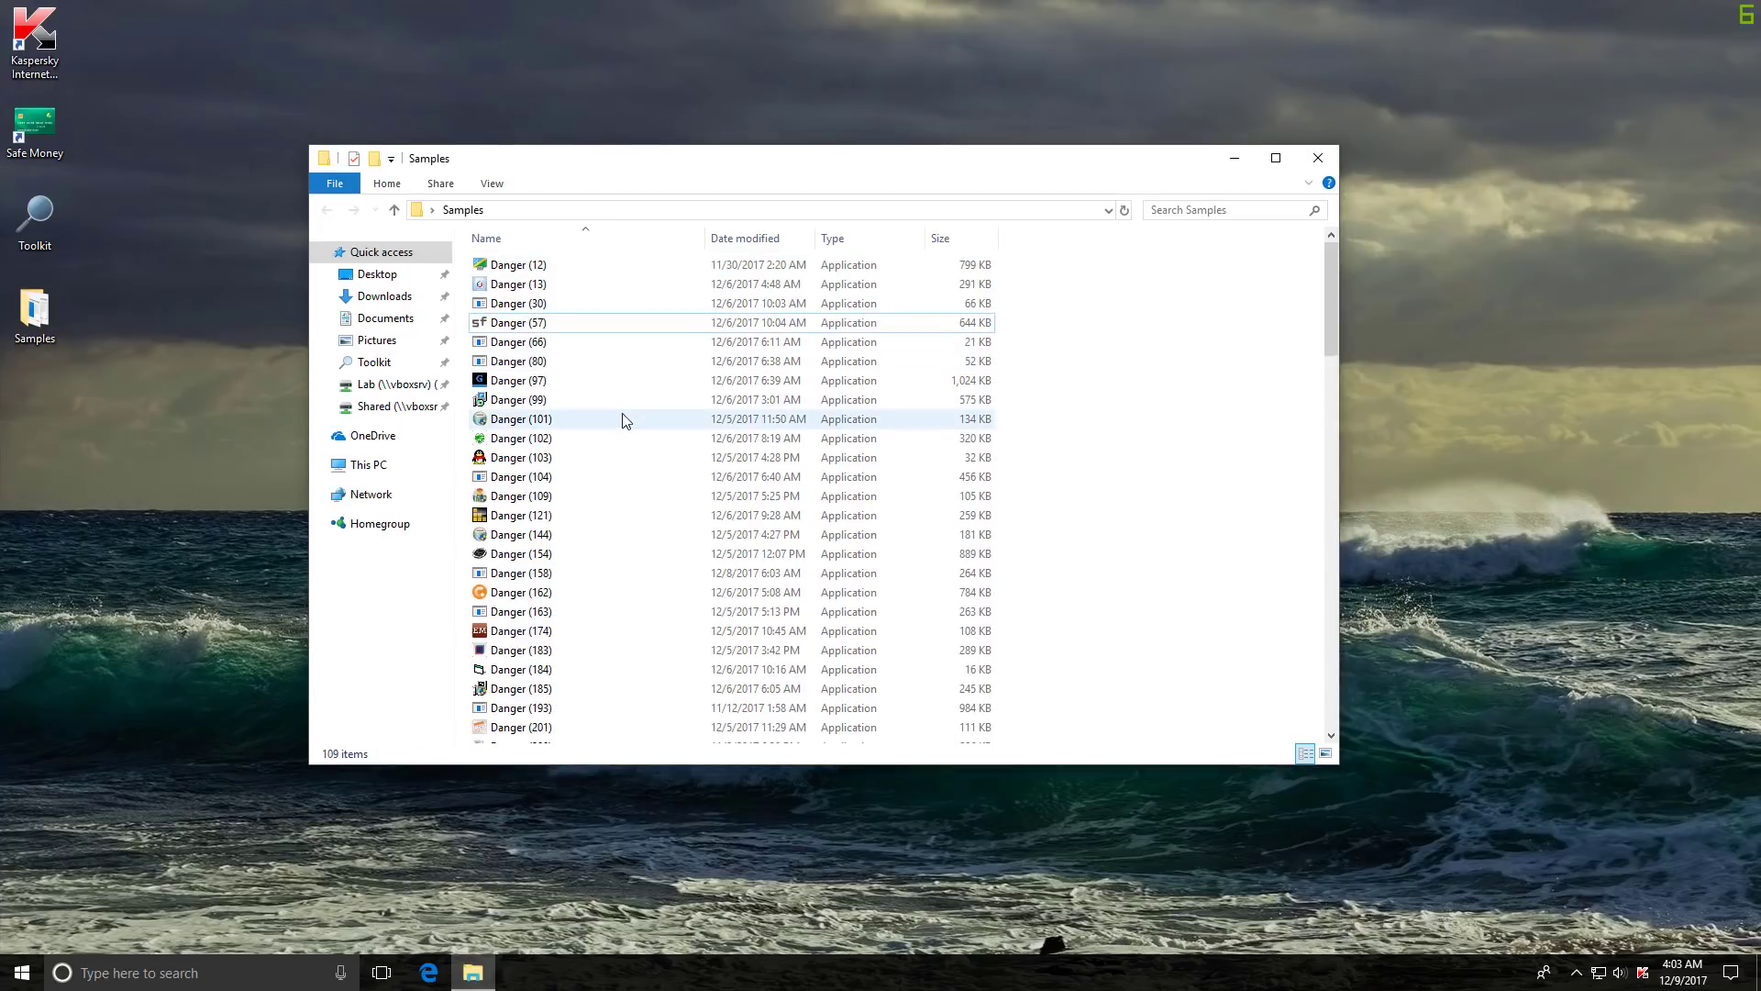
{"action": "left_click", "coordinate": [1452, 916]}
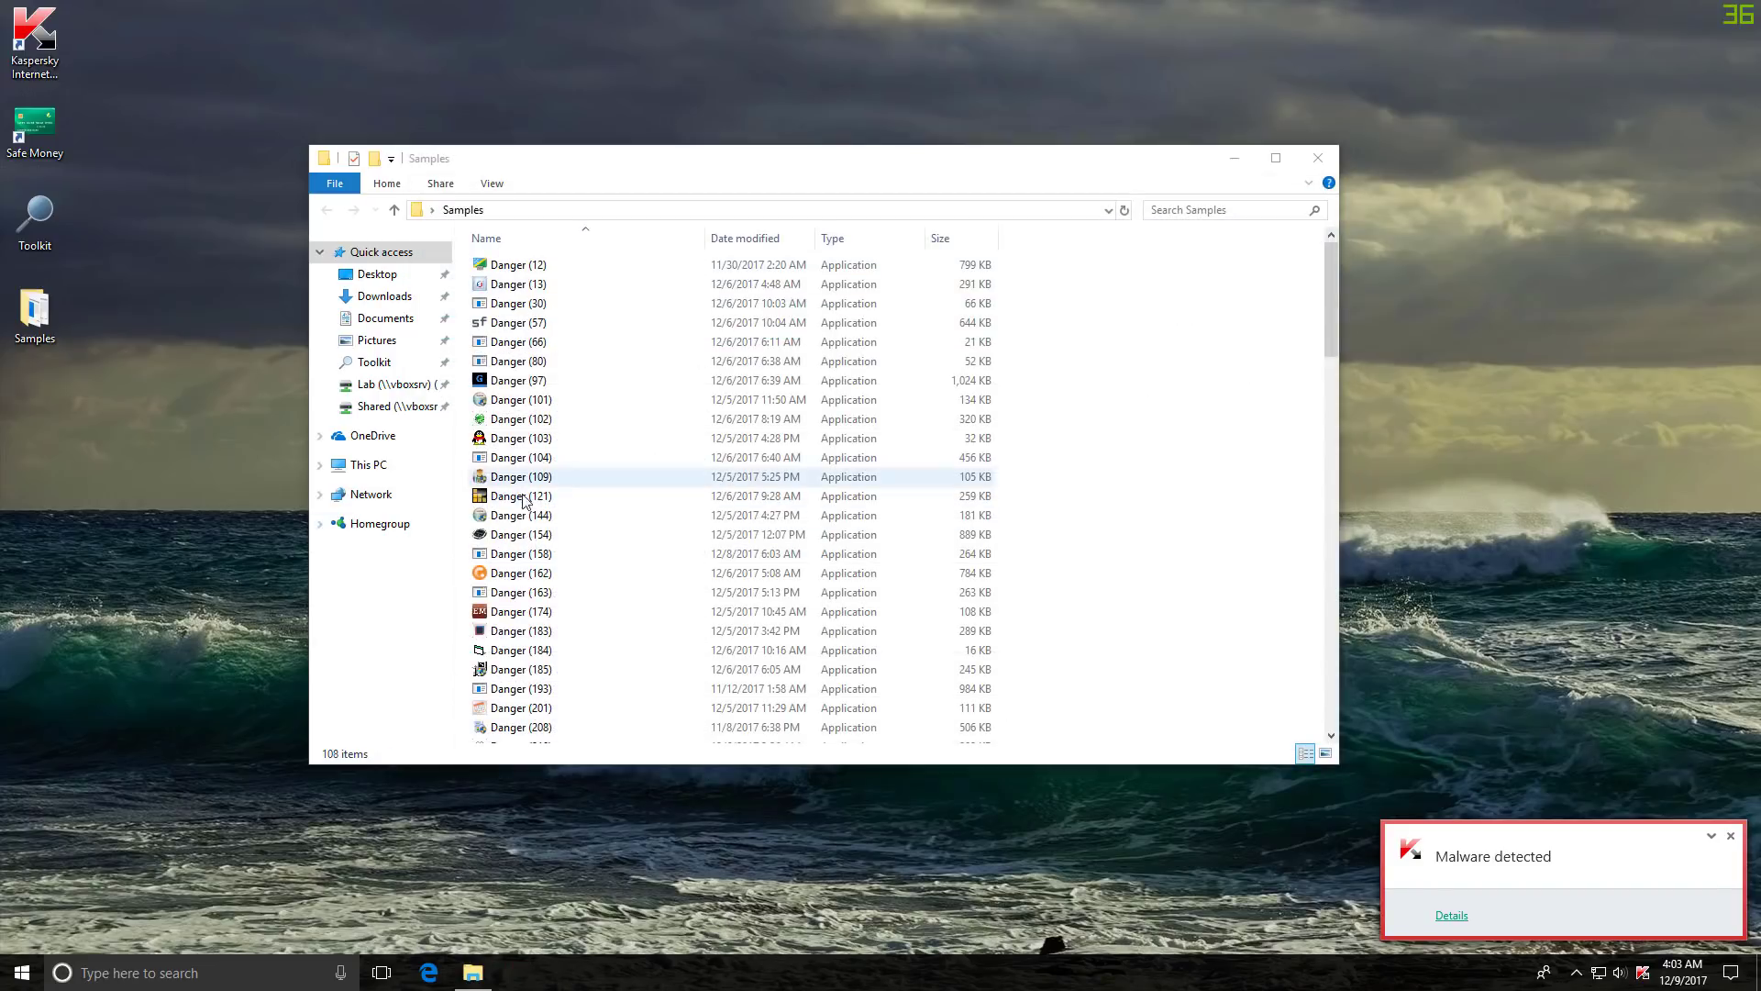
{"action": "left_click", "coordinate": [523, 476]}
{"action": "left_click", "coordinate": [532, 515]}
{"action": "double_click", "coordinate": [535, 556]}
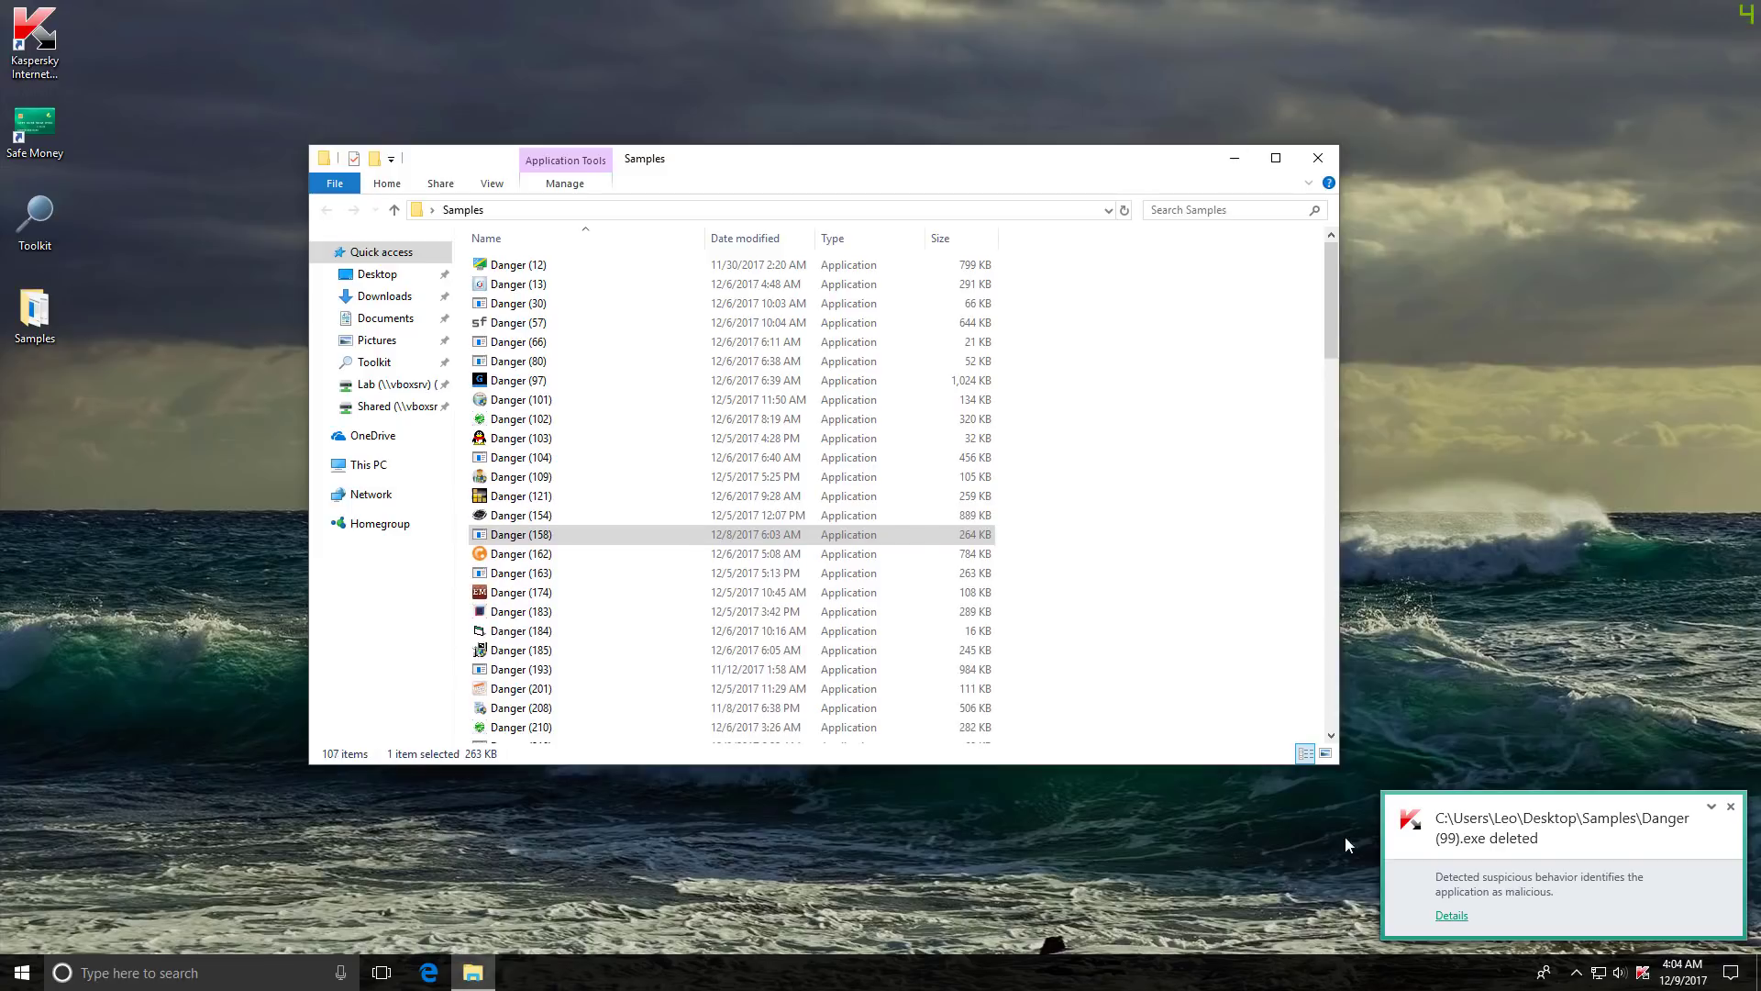
{"action": "double_click", "coordinate": [541, 593]}
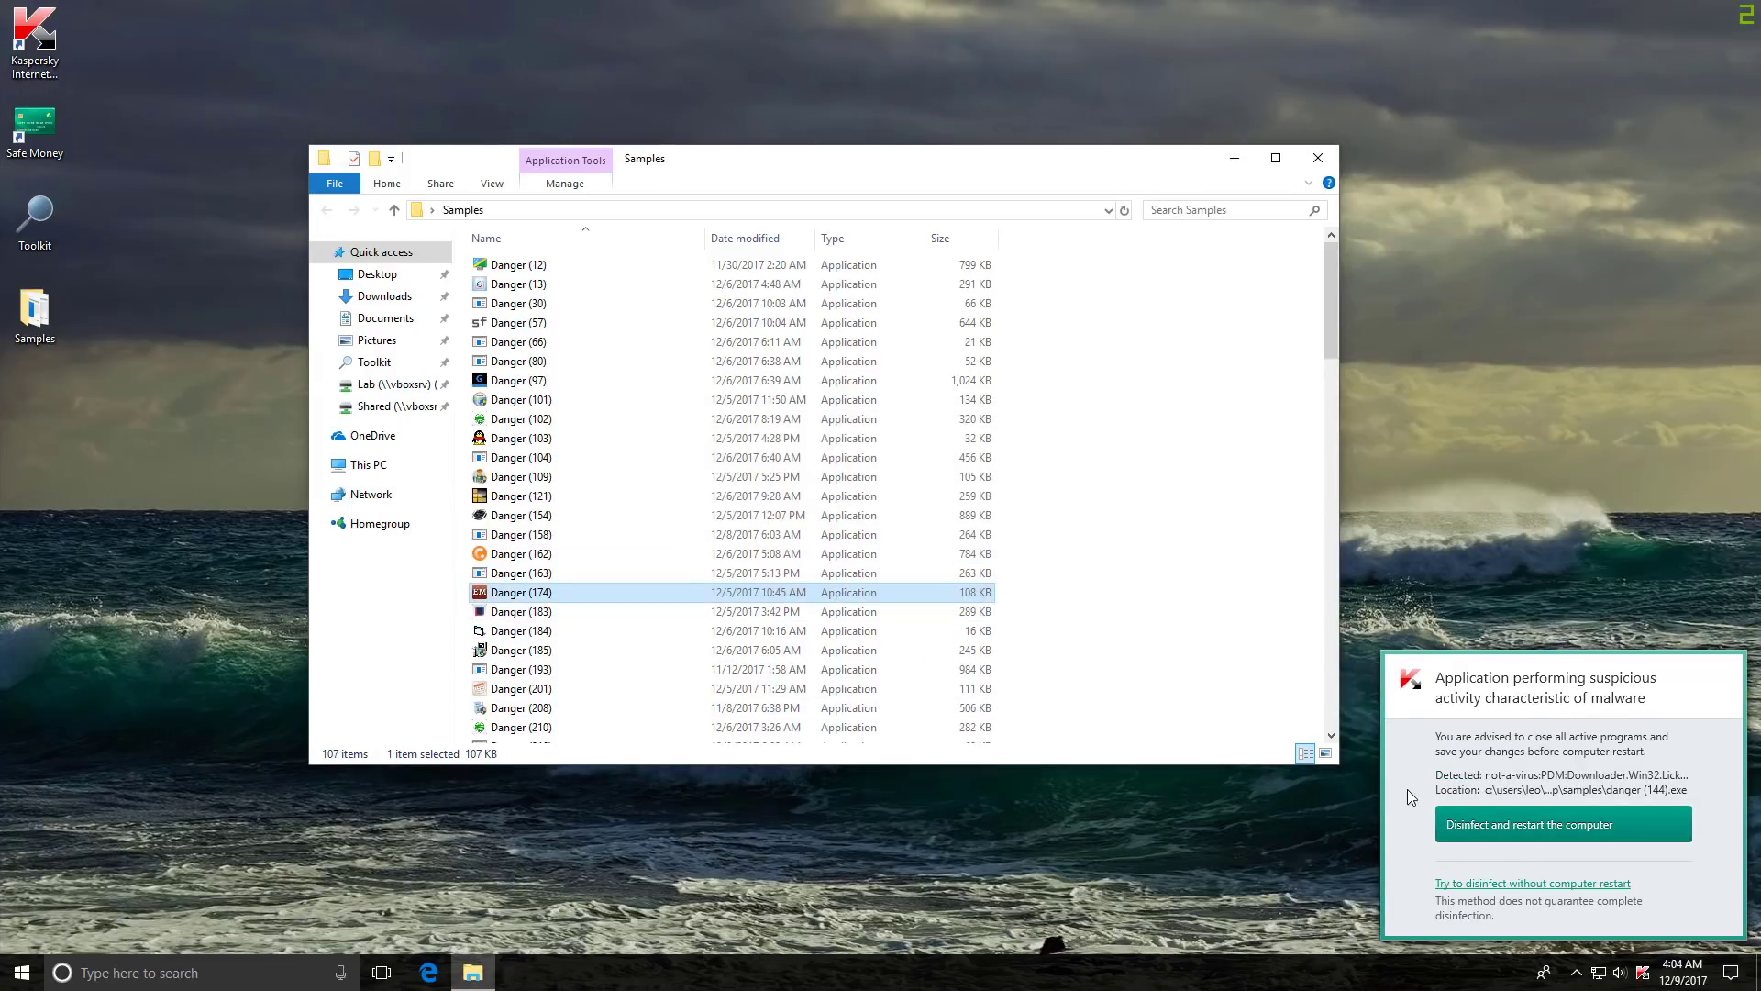
- Run the Danger (208) and Danger (389) samples further down the folder
{"action": "left_click", "coordinate": [633, 633]}
{"action": "scroll", "coordinate": [666, 616], "scroll_direction": "down", "scroll_amount": 2}
{"action": "left_click", "coordinate": [567, 564]}
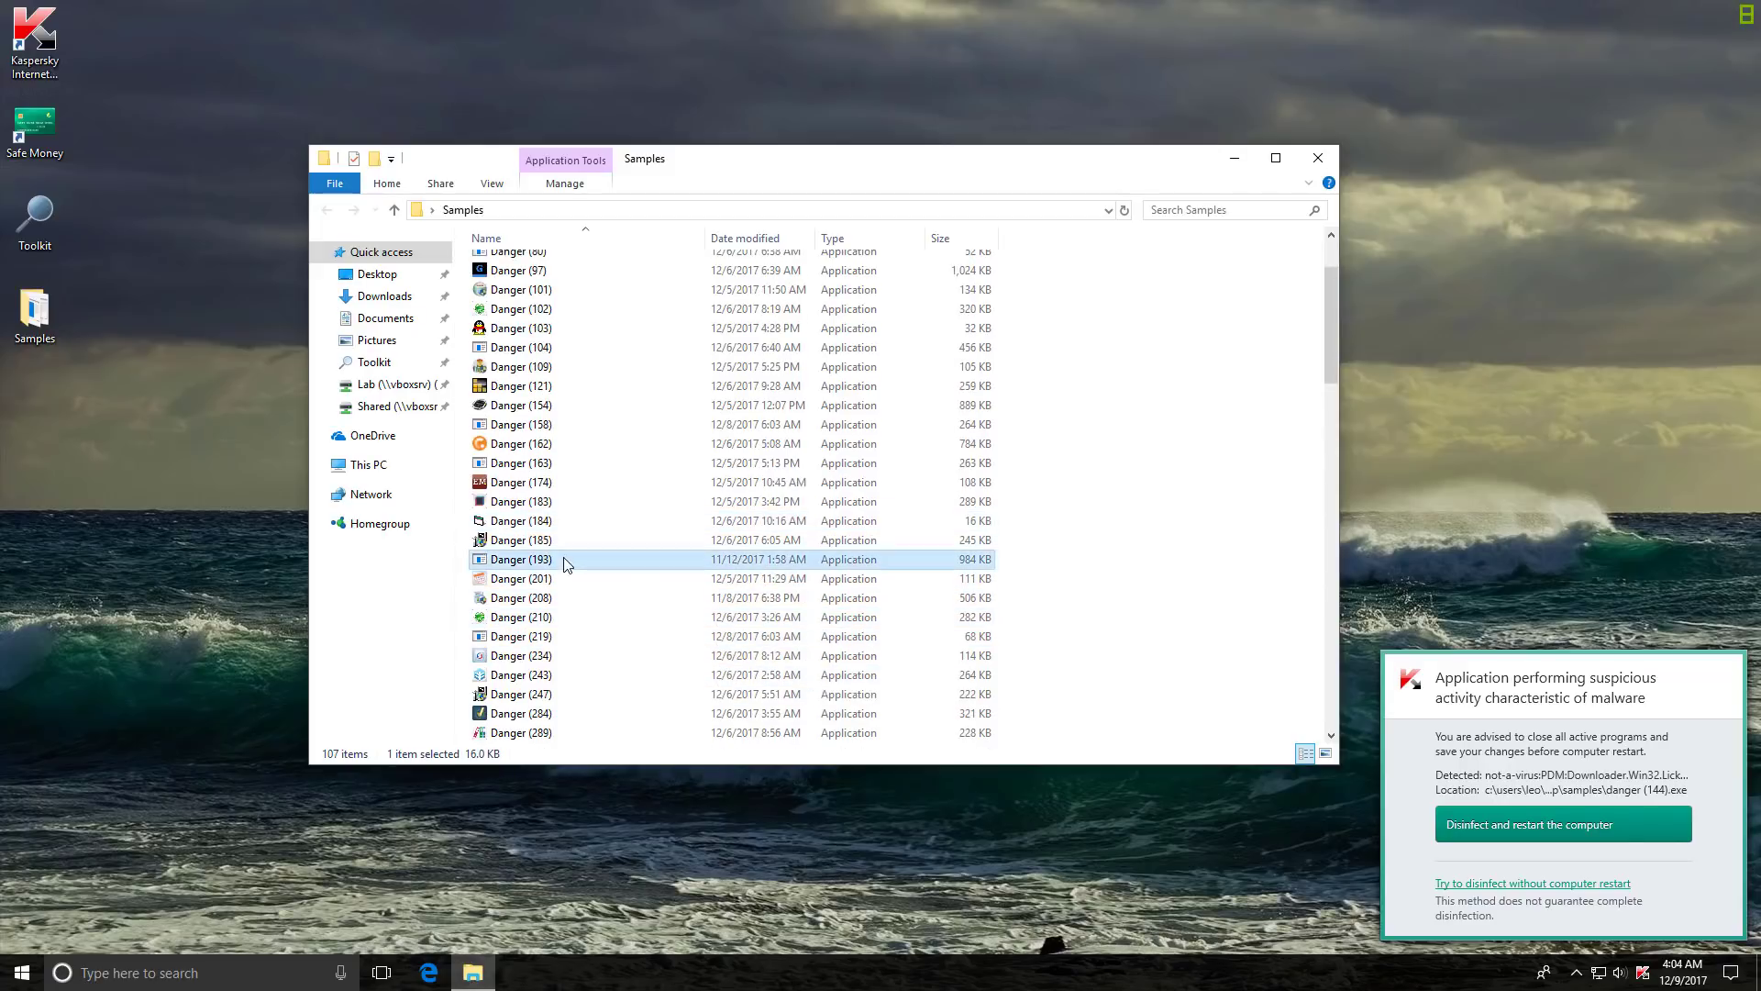
{"action": "double_click", "coordinate": [851, 602]}
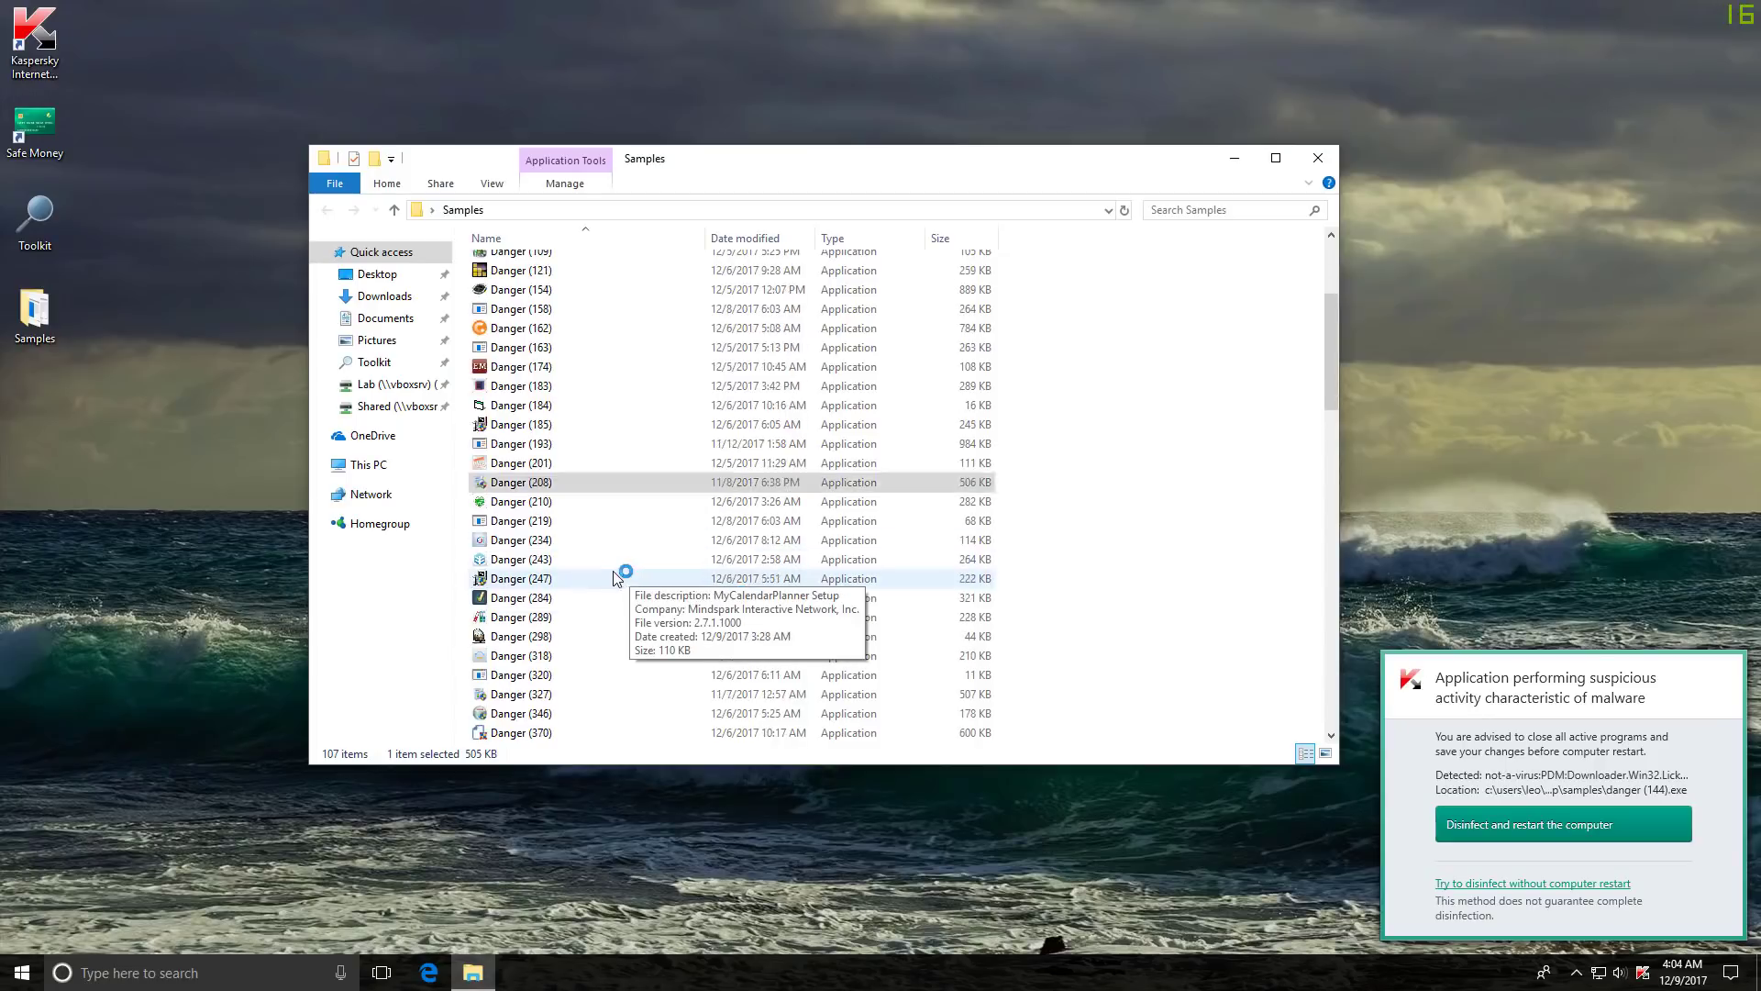
{"action": "left_click", "coordinate": [872, 462]}
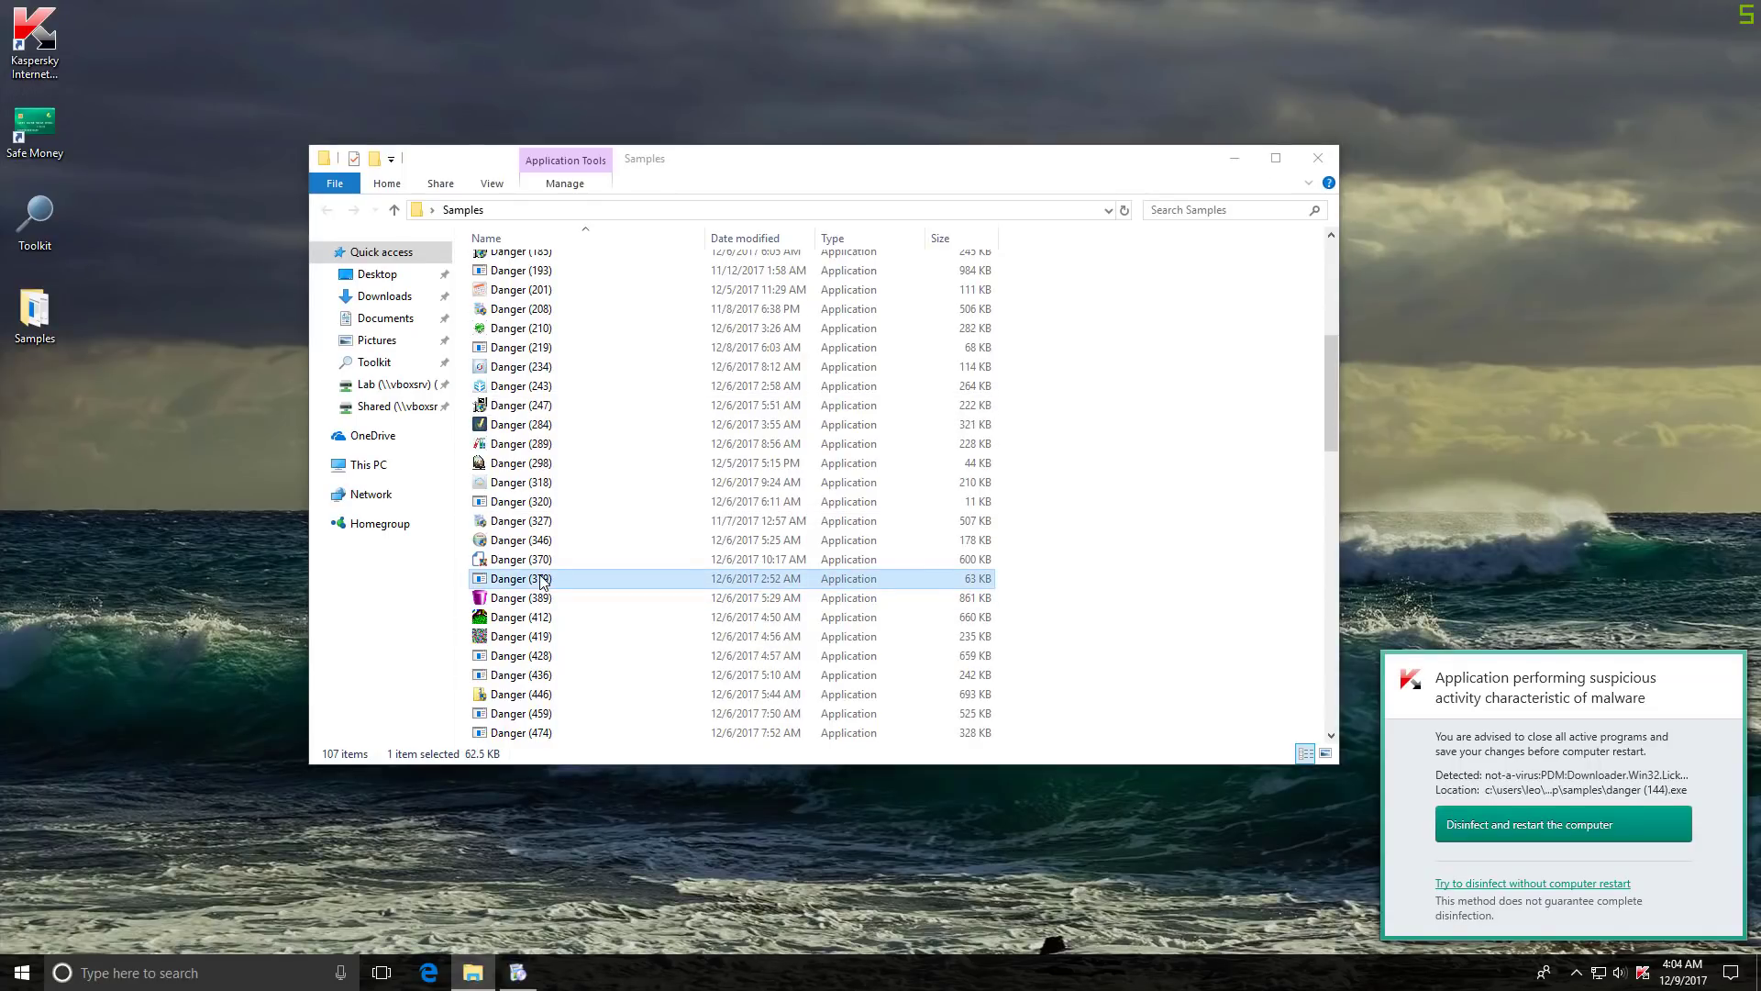
{"action": "scroll", "coordinate": [544, 560], "scroll_direction": "down", "scroll_amount": 2}
{"action": "left_click", "coordinate": [548, 486]}
{"action": "double_click", "coordinate": [548, 484]}
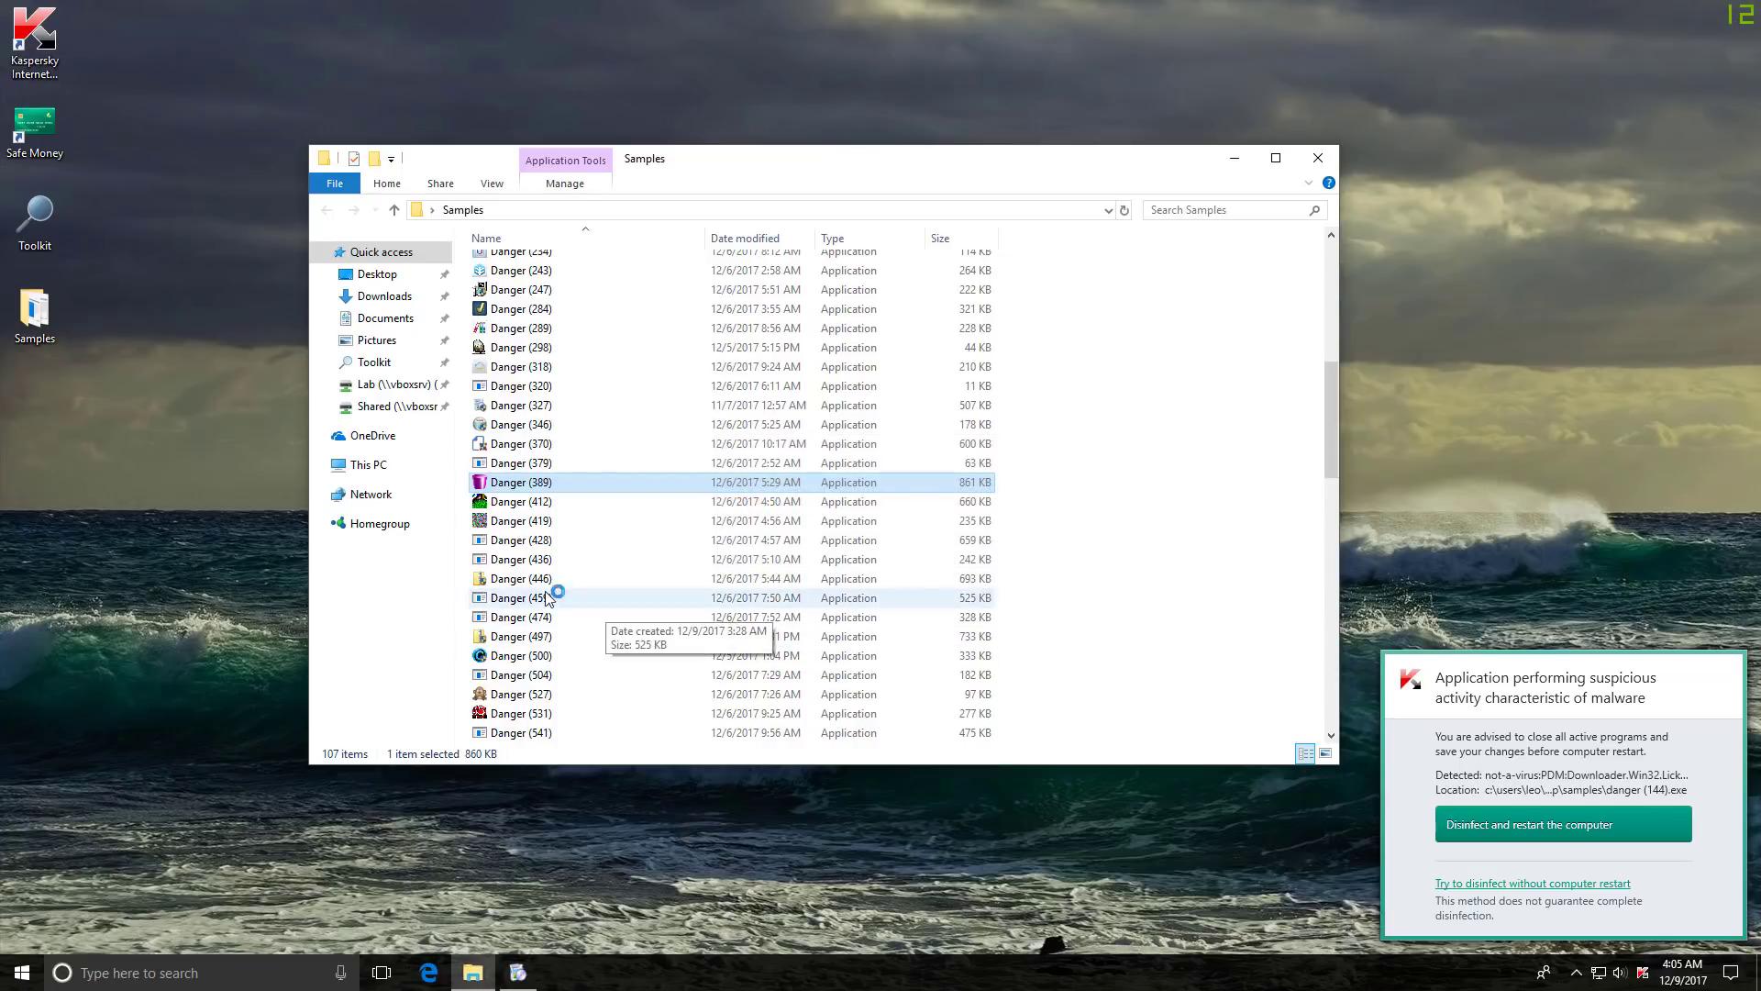
- Run Danger (446), (554) and (674), approving their UAC prompts
{"action": "double_click", "coordinate": [542, 578]}
{"action": "left_click", "coordinate": [830, 617]}
{"action": "scroll", "coordinate": [688, 633], "scroll_direction": "down", "scroll_amount": 3}
{"action": "double_click", "coordinate": [715, 597]}
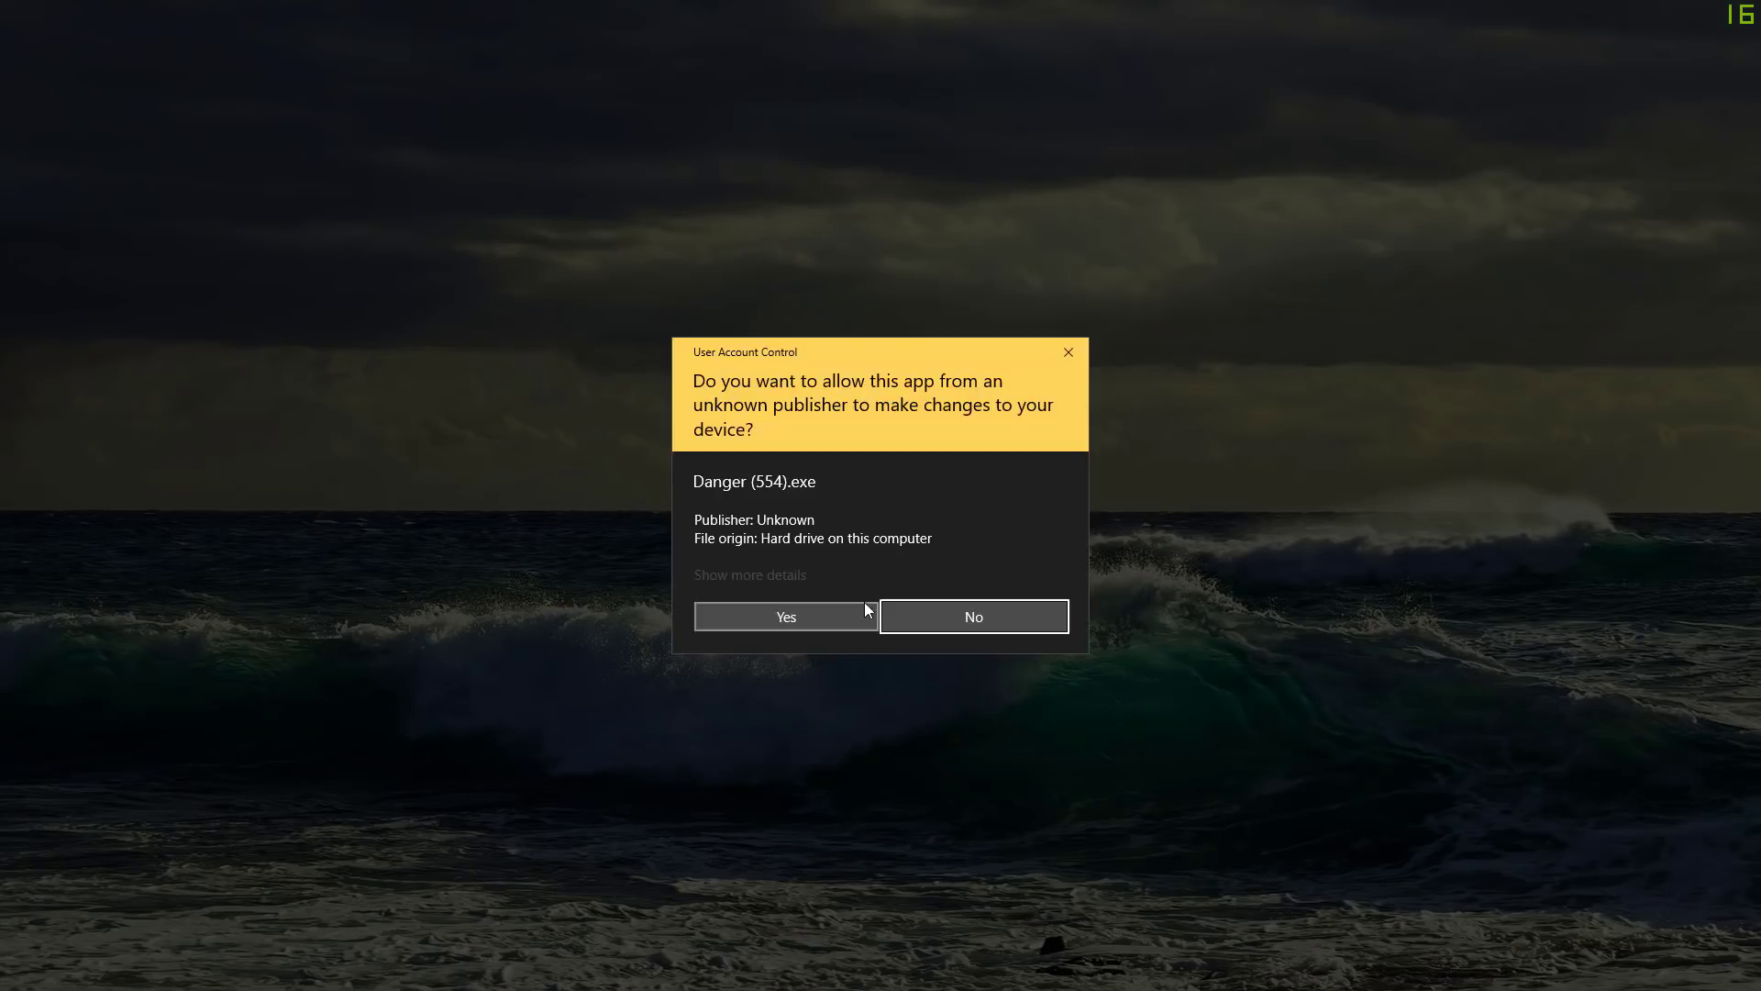
{"action": "left_click", "coordinate": [857, 612]}
{"action": "left_click", "coordinate": [629, 613]}
{"action": "scroll", "coordinate": [630, 609], "scroll_direction": "down", "scroll_amount": 4}
{"action": "double_click", "coordinate": [531, 578]}
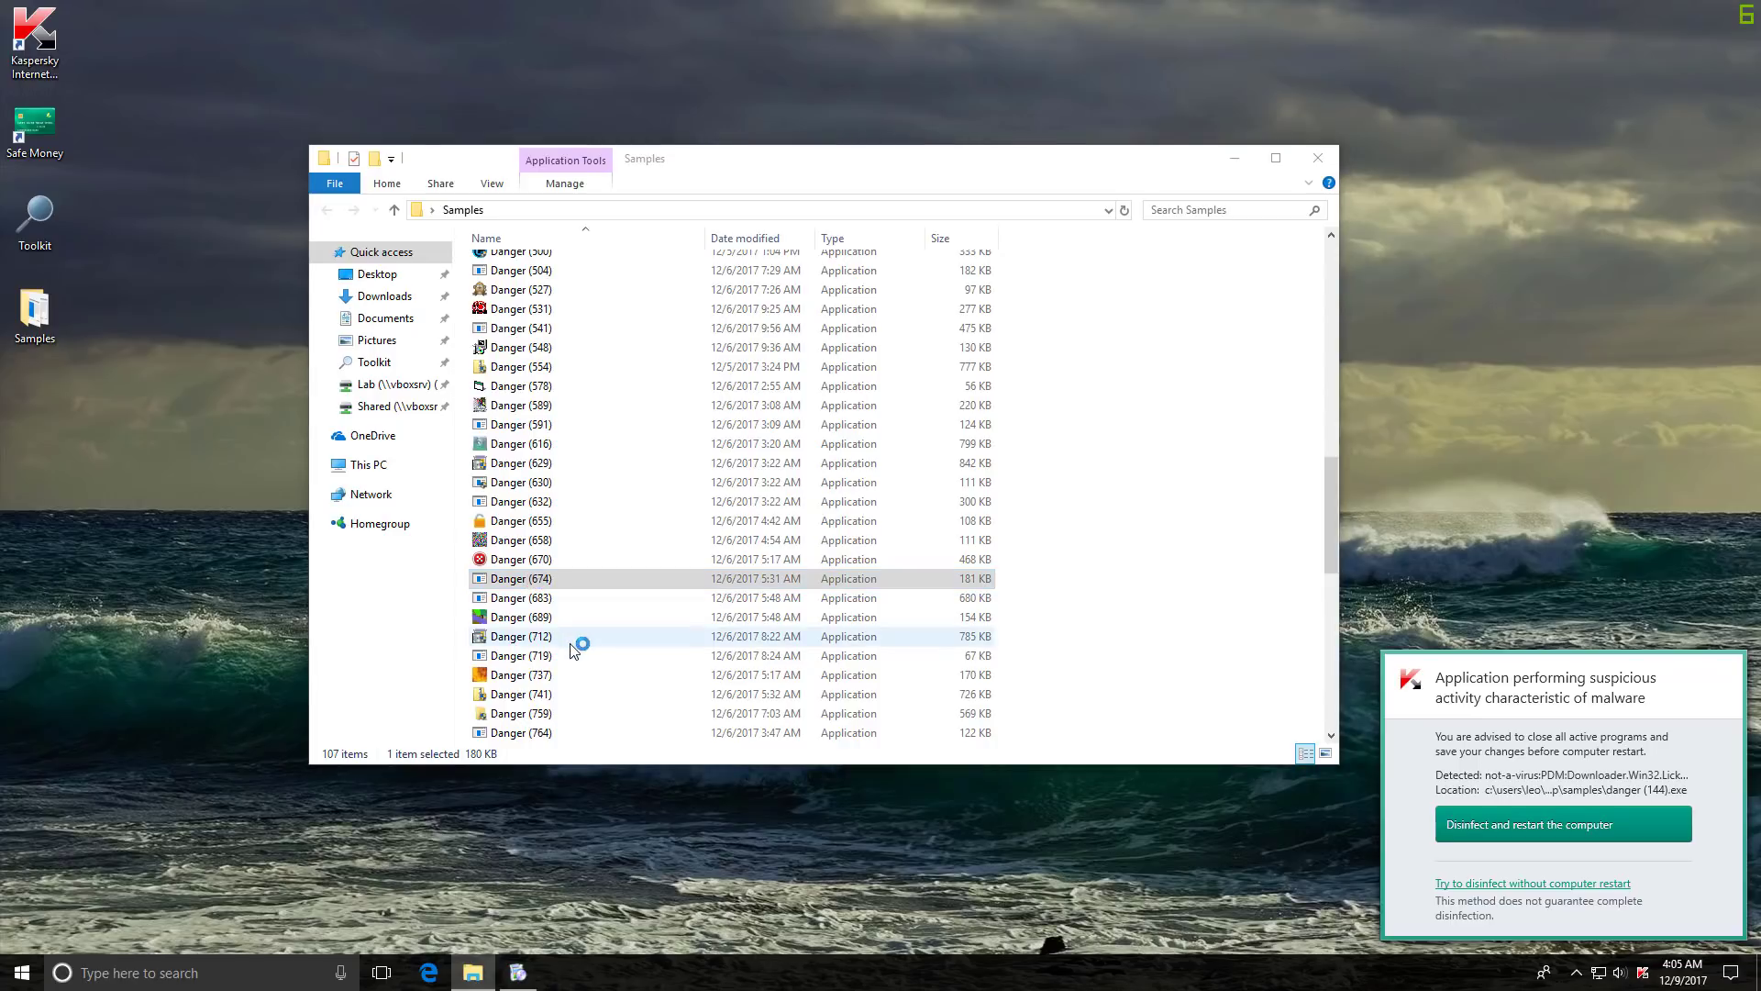
- Open Task Manager, then run Danger (841), (852) and (904), dismissing their error messages
{"action": "right_click", "coordinate": [596, 972]}
{"action": "left_click", "coordinate": [642, 868]}
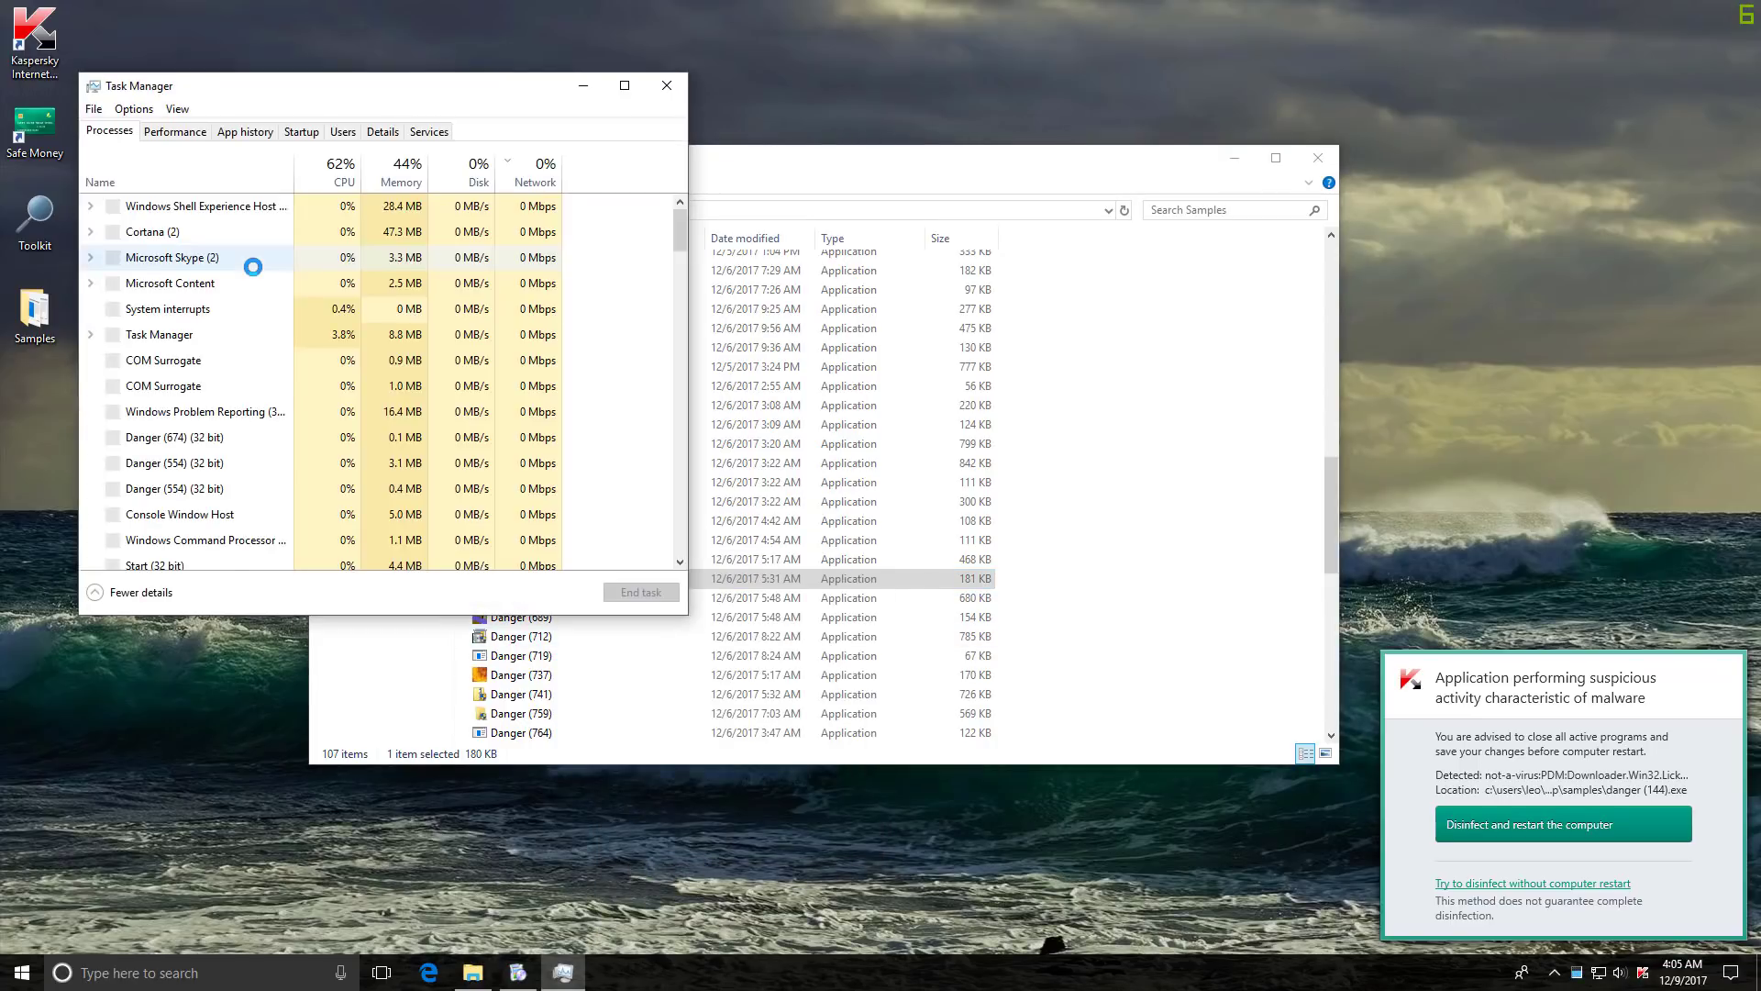
{"action": "scroll", "coordinate": [611, 404], "scroll_direction": "down", "scroll_amount": 5}
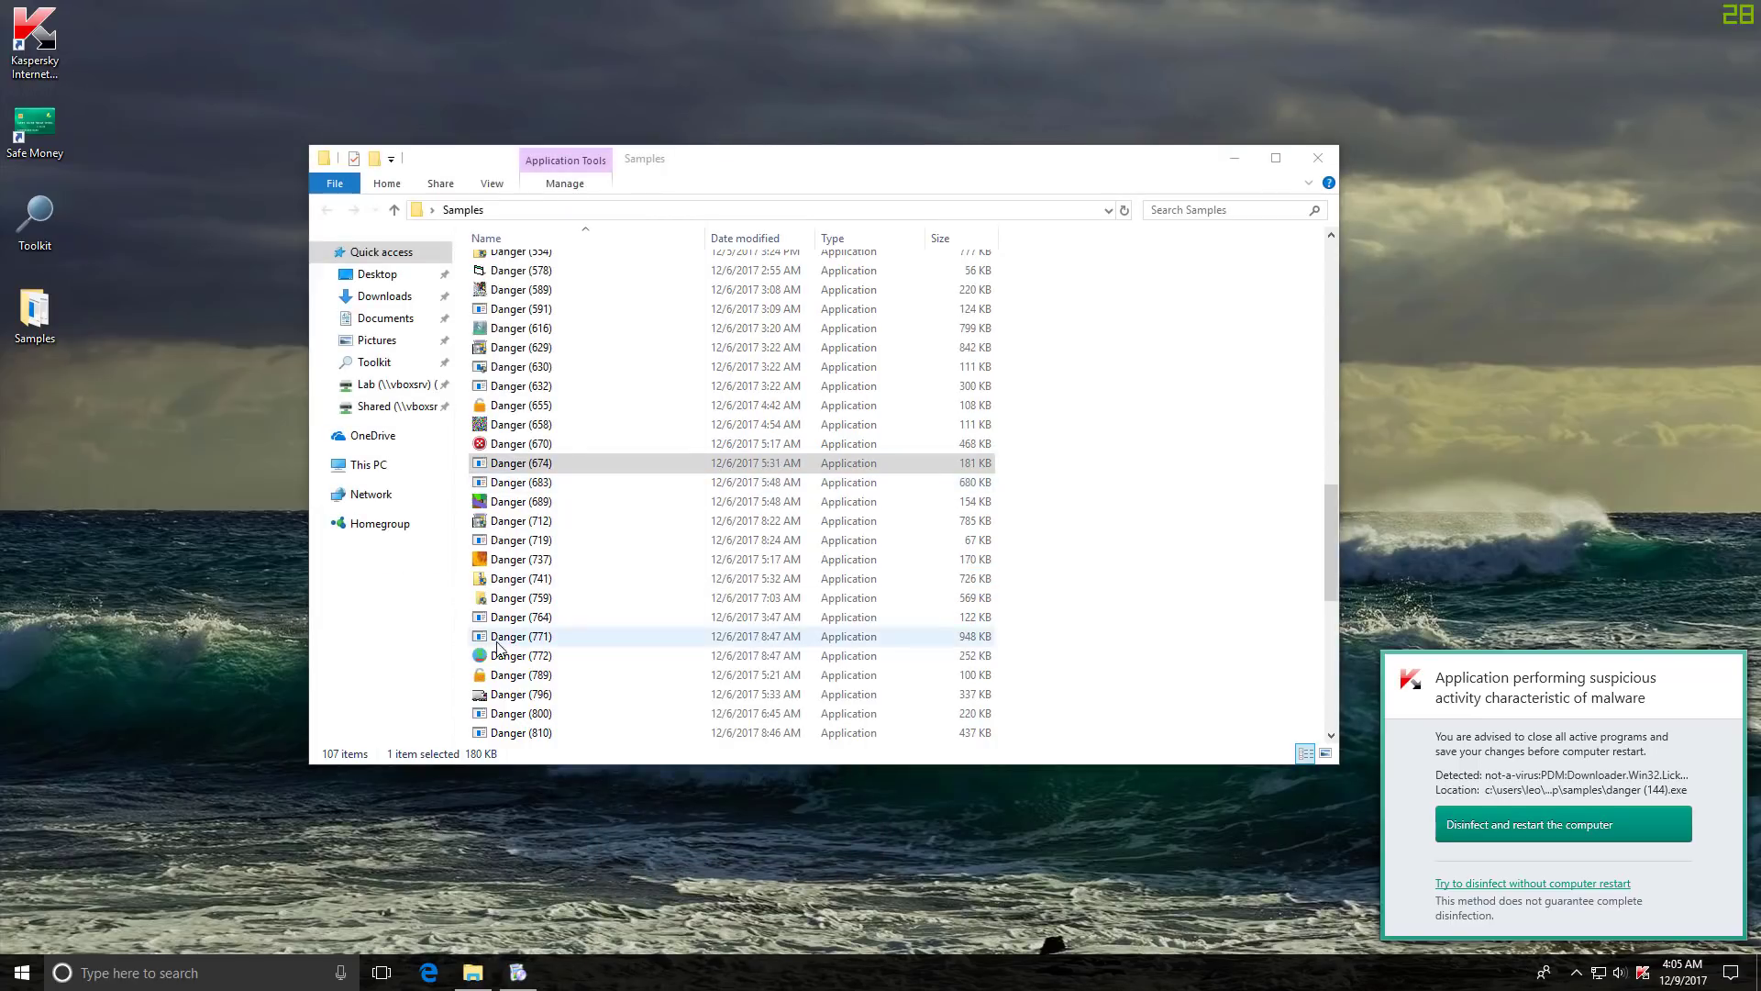
{"action": "double_click", "coordinate": [521, 617]}
{"action": "left_click", "coordinate": [1064, 507]}
{"action": "left_click", "coordinate": [507, 657]}
{"action": "double_click", "coordinate": [507, 657]}
{"action": "left_click", "coordinate": [932, 548]}
{"action": "scroll", "coordinate": [550, 596], "scroll_direction": "down", "scroll_amount": 2}
{"action": "left_click", "coordinate": [502, 637]}
{"action": "double_click", "coordinate": [503, 636]}
- Run Danger (1101) and (1174), dismiss the NSIS errors, and start the Total Commander installation
{"action": "left_click", "coordinate": [506, 675]}
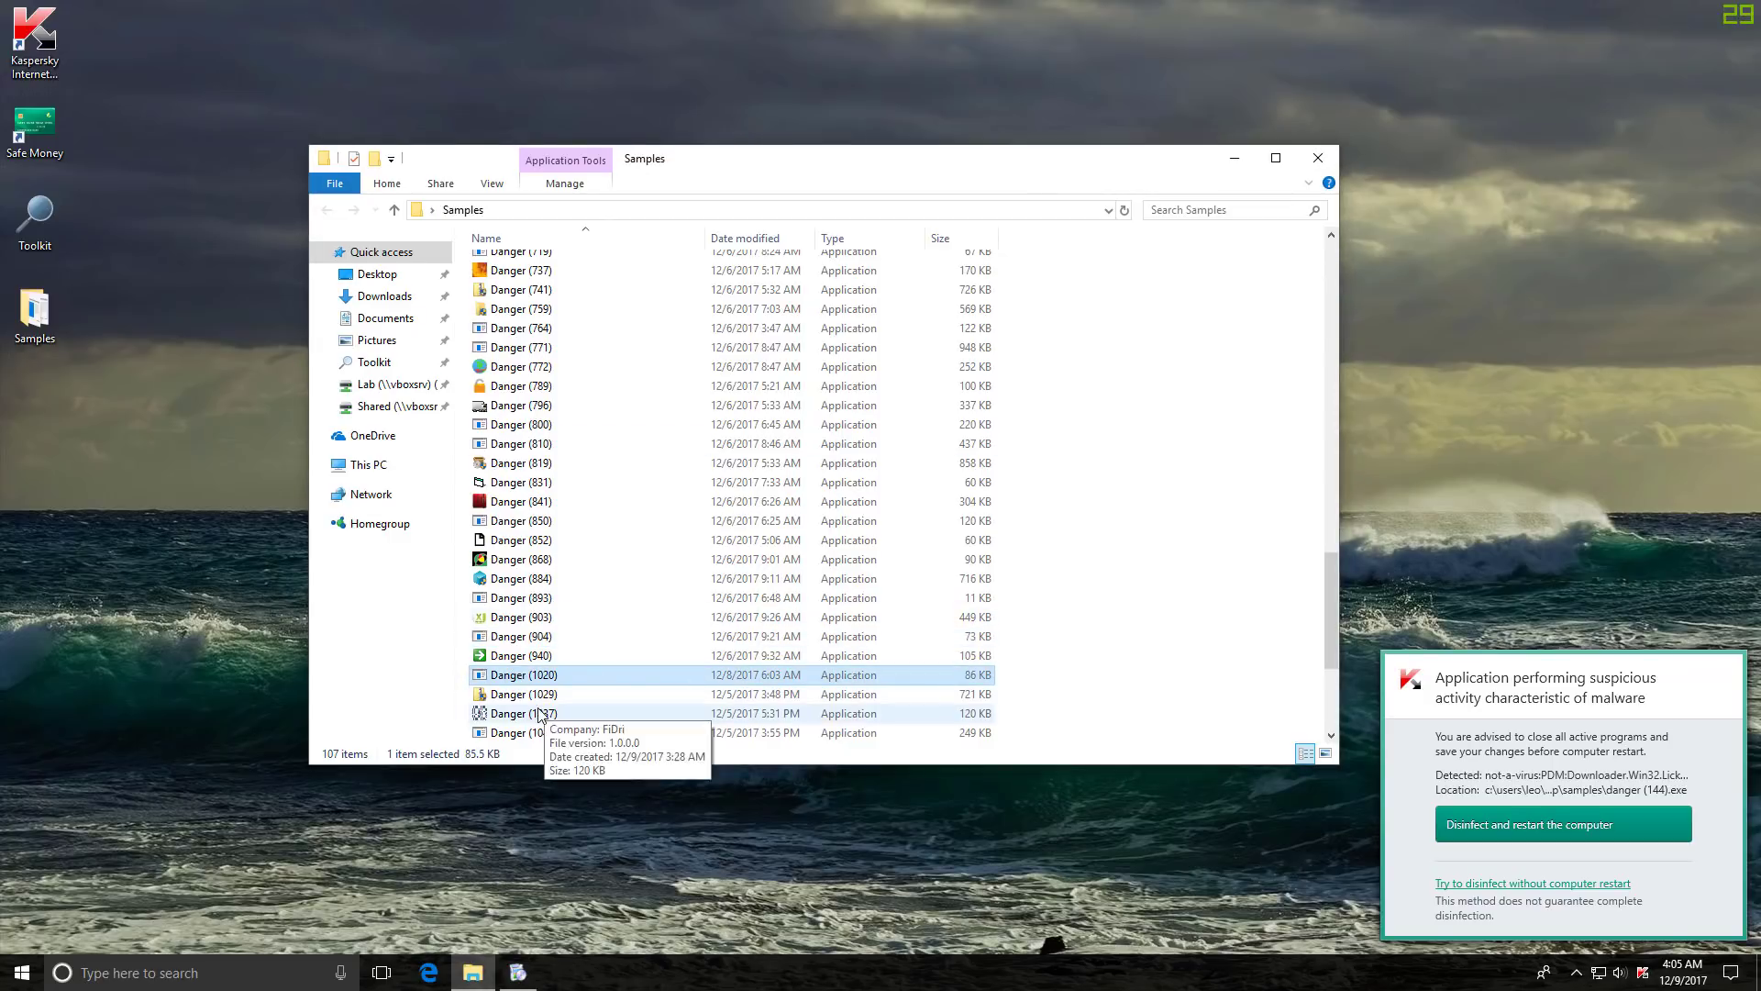
{"action": "scroll", "coordinate": [725, 642], "scroll_direction": "down", "scroll_amount": 3}
{"action": "double_click", "coordinate": [756, 613]}
{"action": "left_click", "coordinate": [756, 613]}
{"action": "left_click", "coordinate": [1017, 567]}
{"action": "left_click", "coordinate": [511, 732]}
{"action": "double_click", "coordinate": [511, 732]}
{"action": "left_click", "coordinate": [1017, 568]}
{"action": "left_click", "coordinate": [1319, 157]}
{"action": "left_click", "coordinate": [975, 589]}
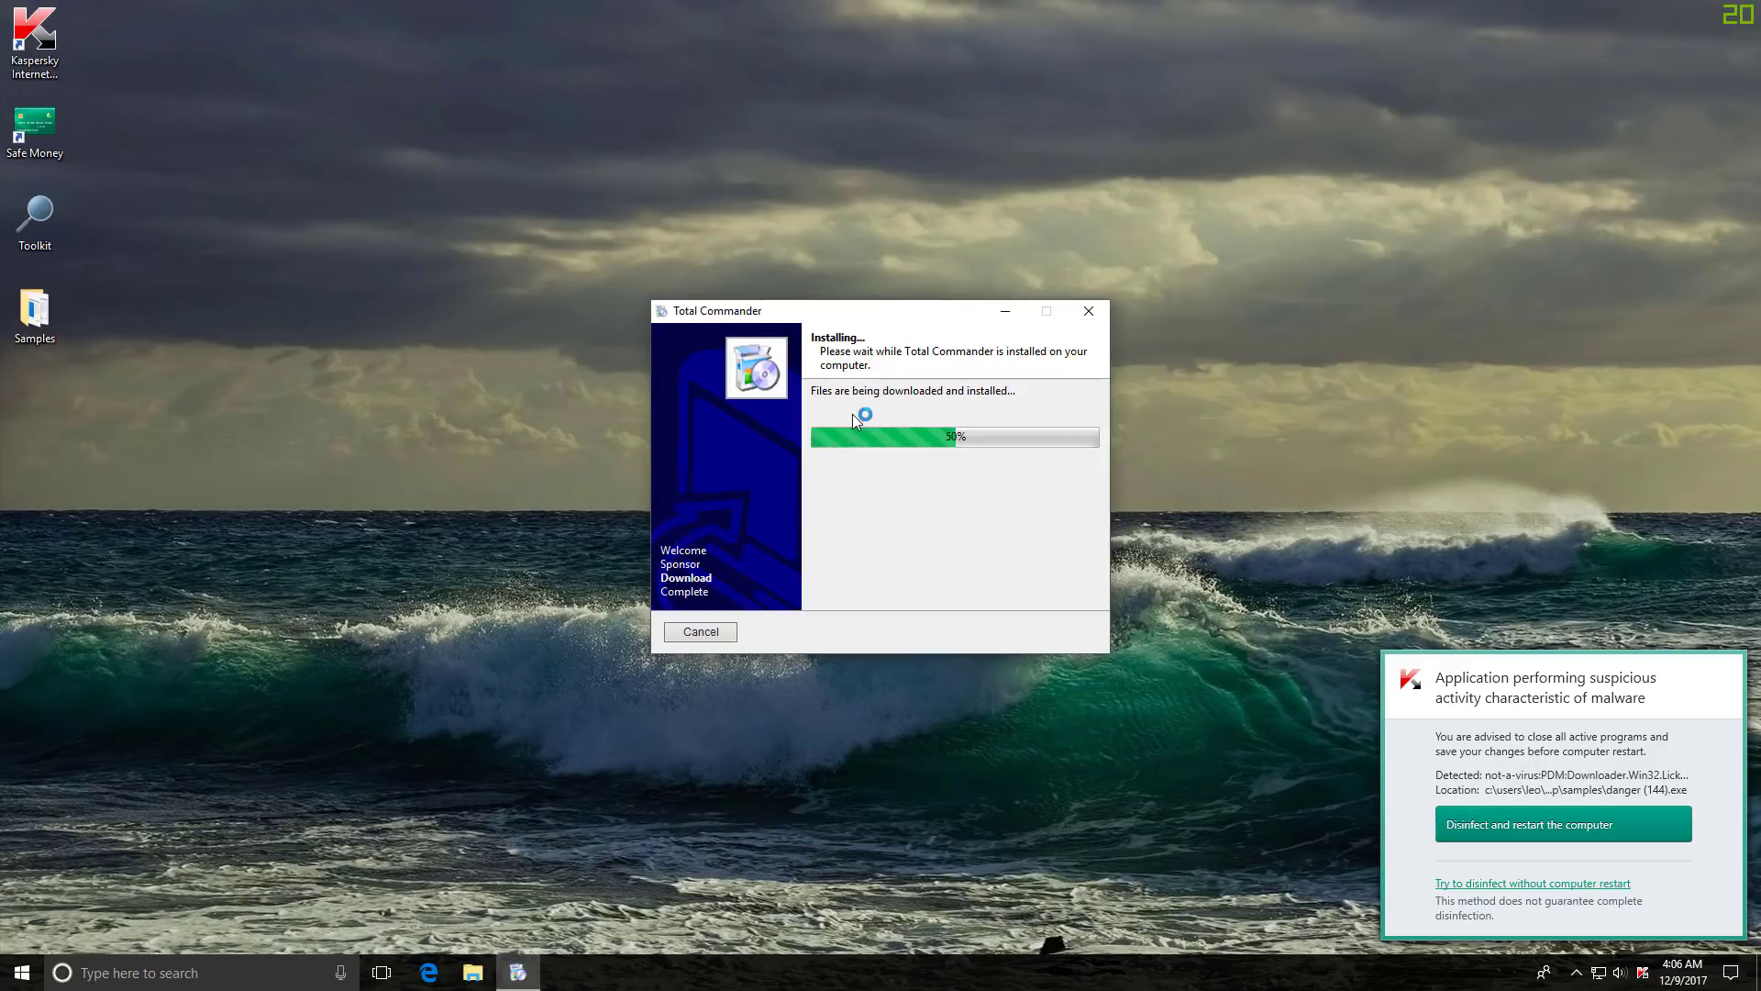
- Choose Disinfect and restart in Kaspersky's suspicious-activity alert to launch Advanced Disinfection
{"action": "left_click", "coordinate": [1621, 846]}
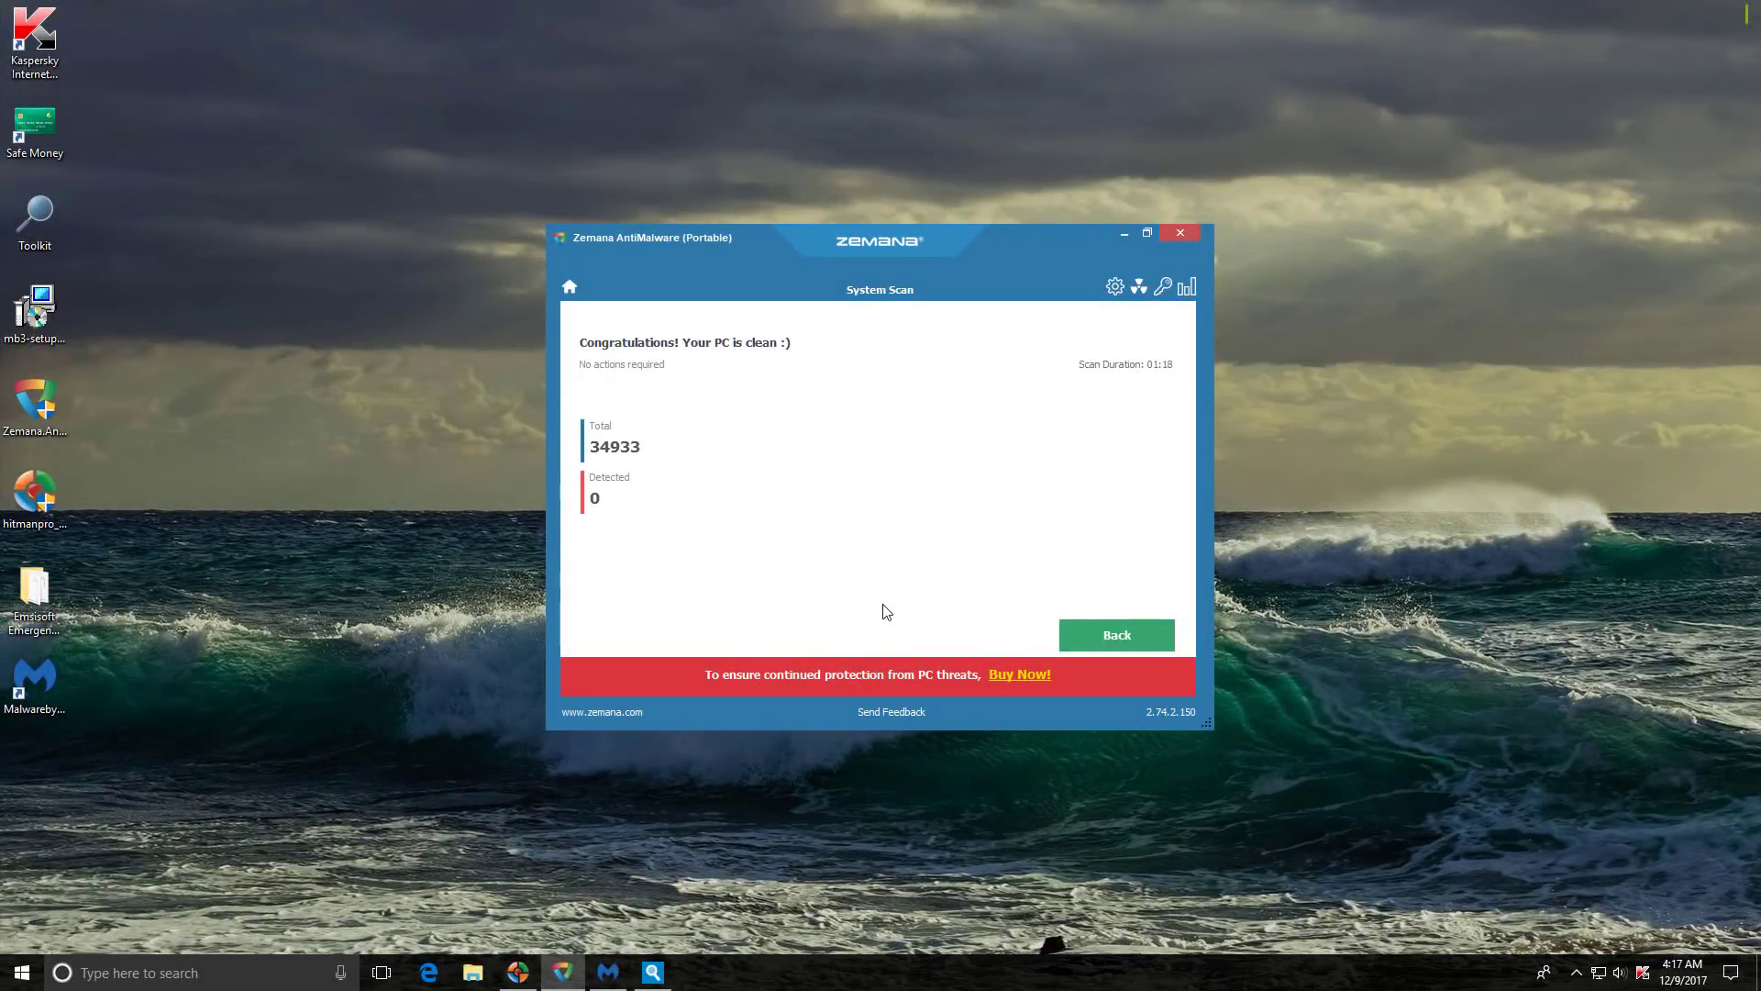
- Minimize Zemana, review the HitmanPro and Malwarebytes results, then bring up Emsisoft's findings
{"action": "left_click", "coordinate": [1124, 237]}
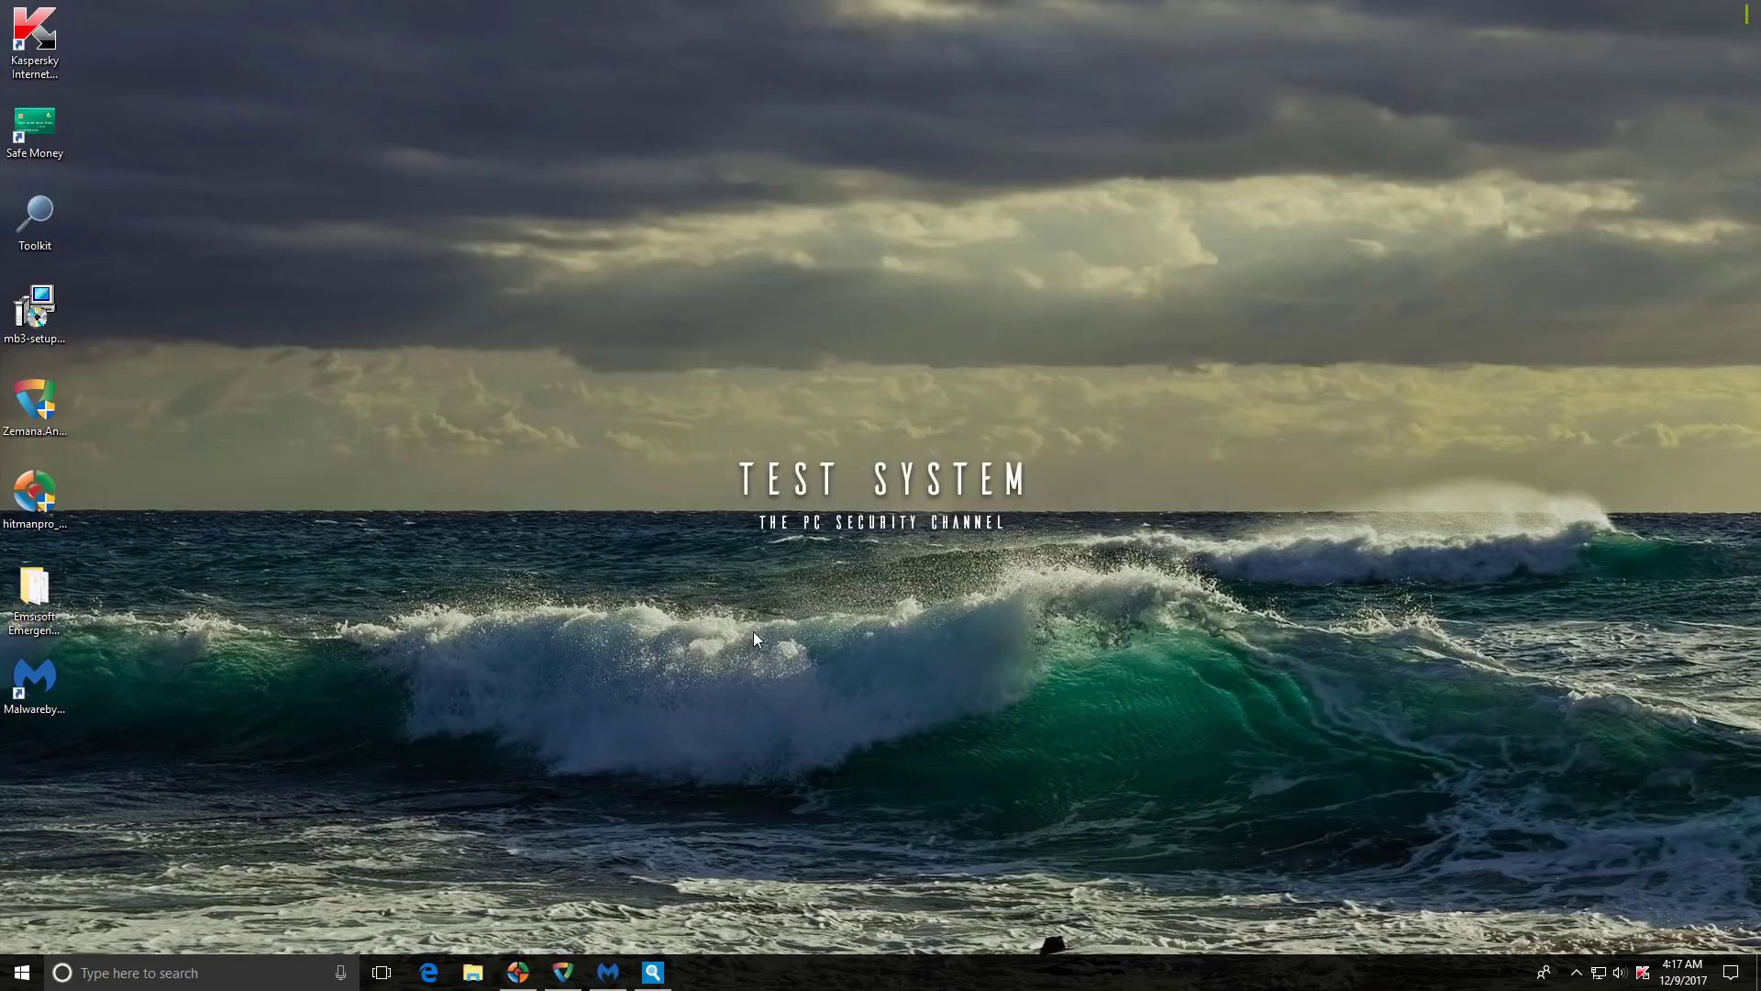
{"action": "left_click", "coordinate": [511, 976]}
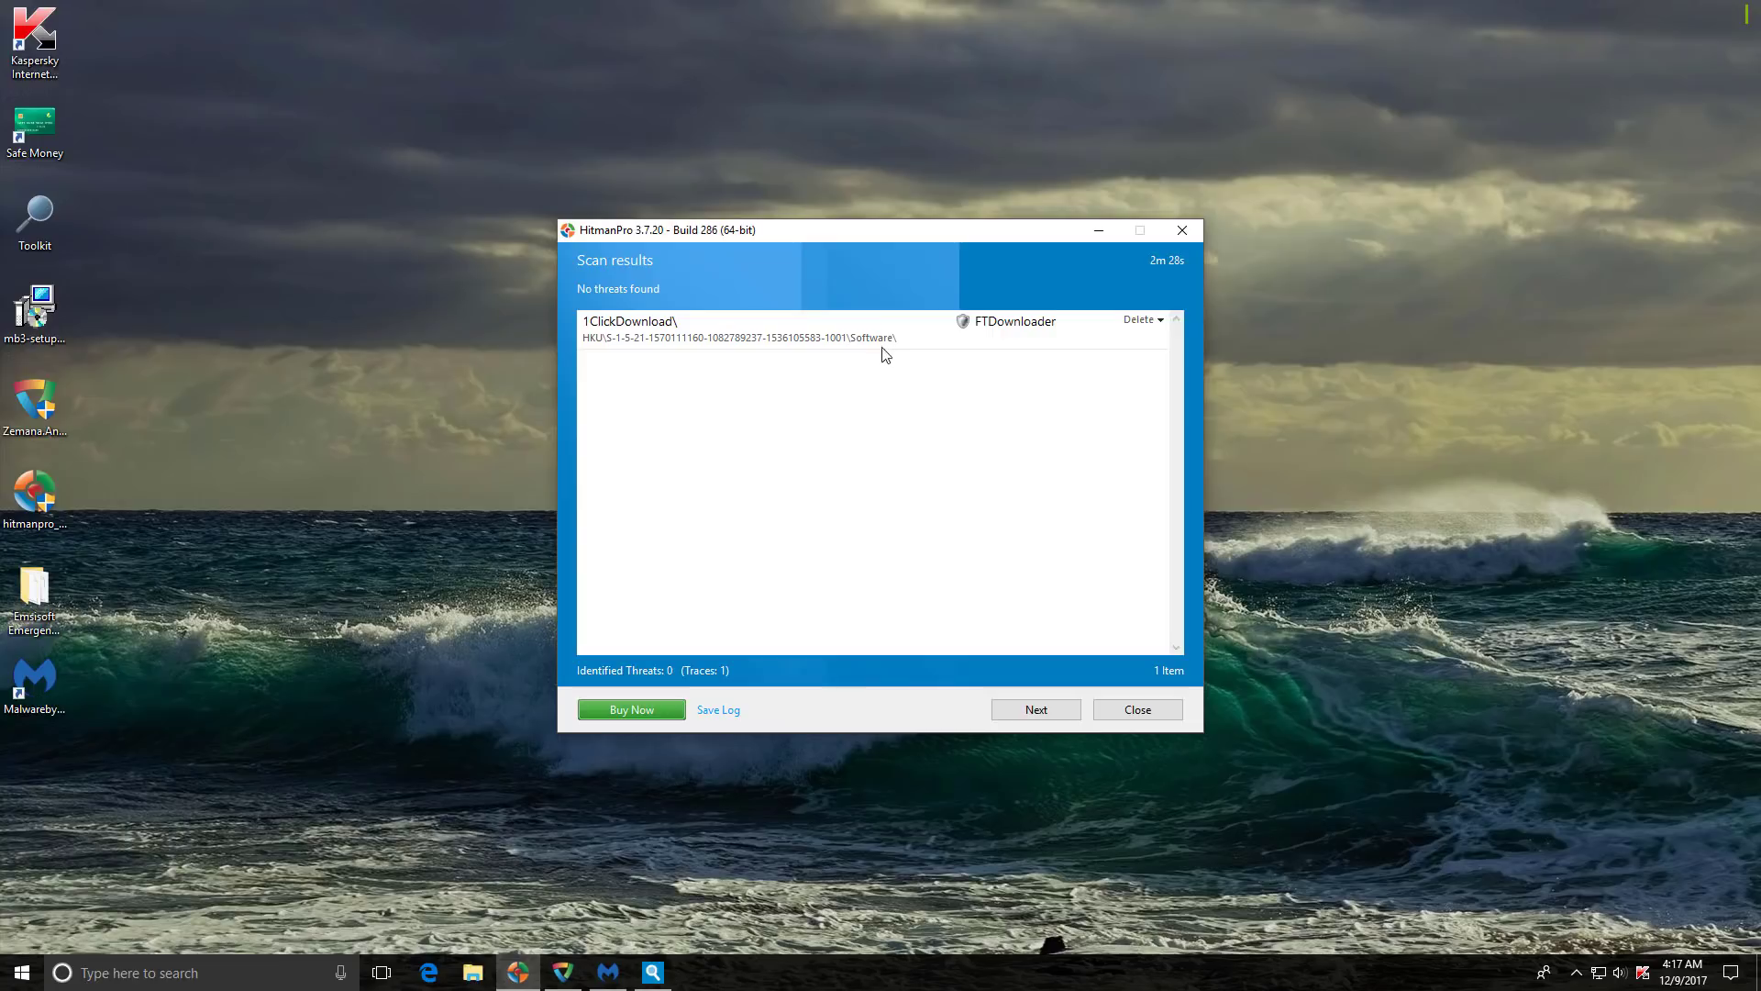
{"action": "left_click", "coordinate": [1096, 231]}
{"action": "left_click", "coordinate": [606, 974]}
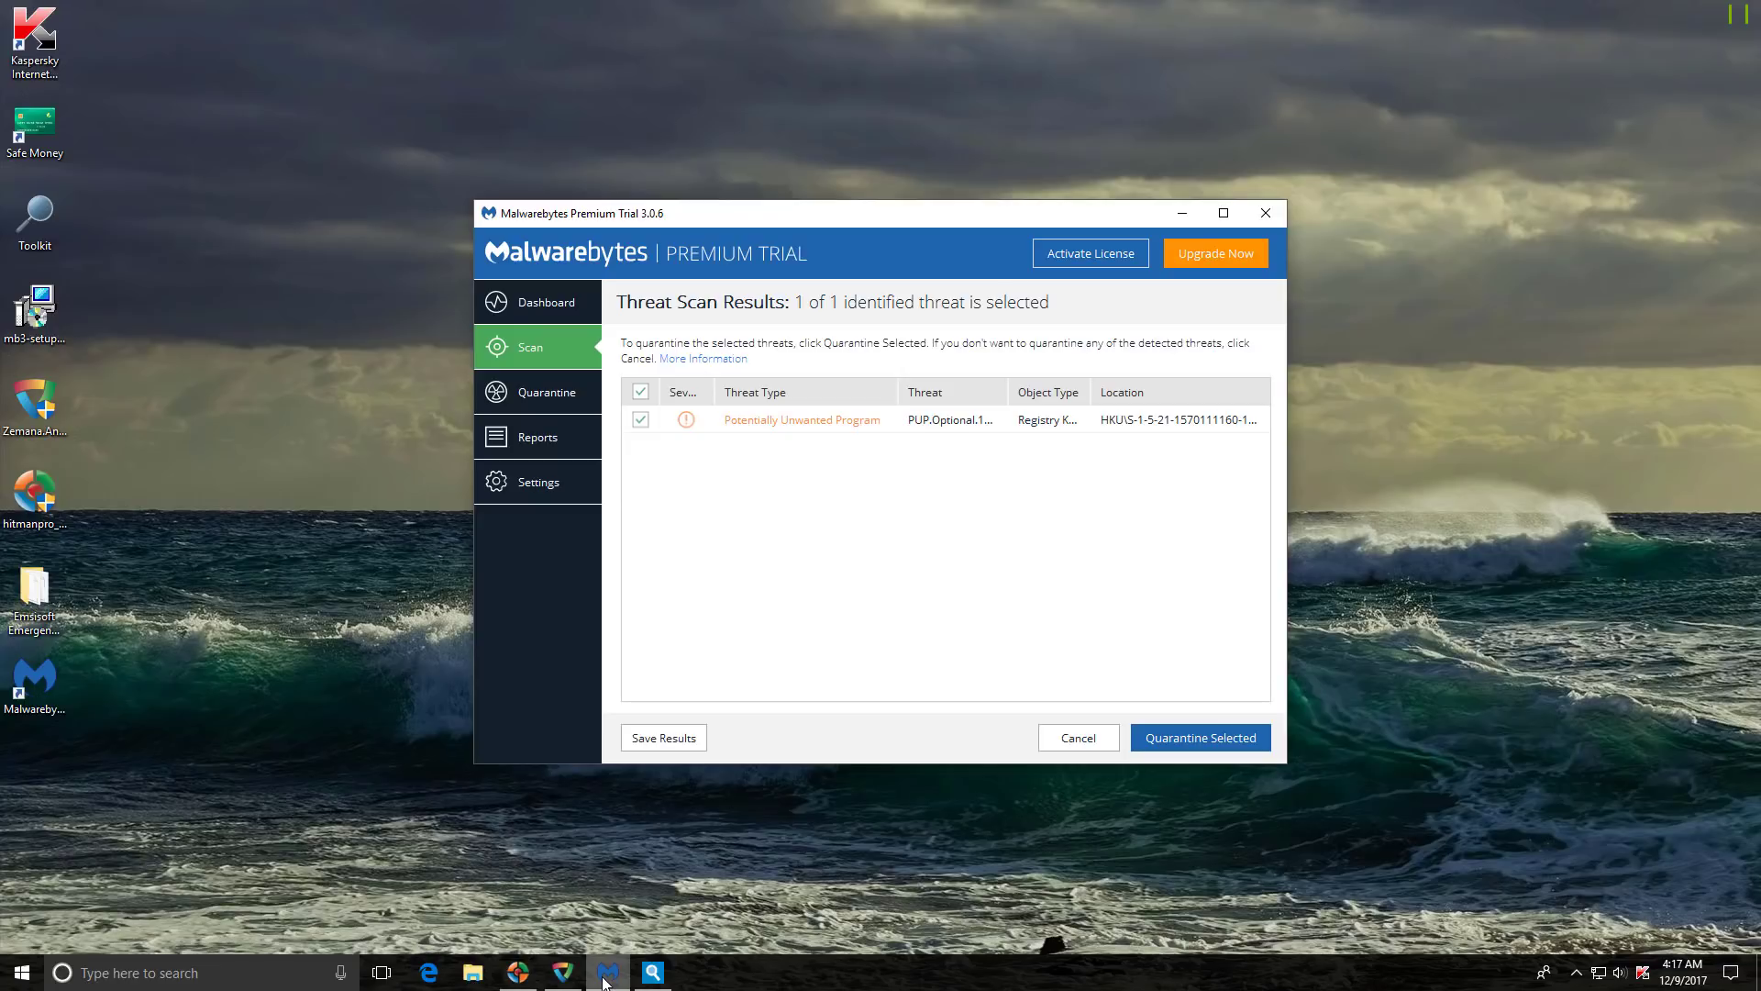
{"action": "left_click", "coordinate": [607, 974]}
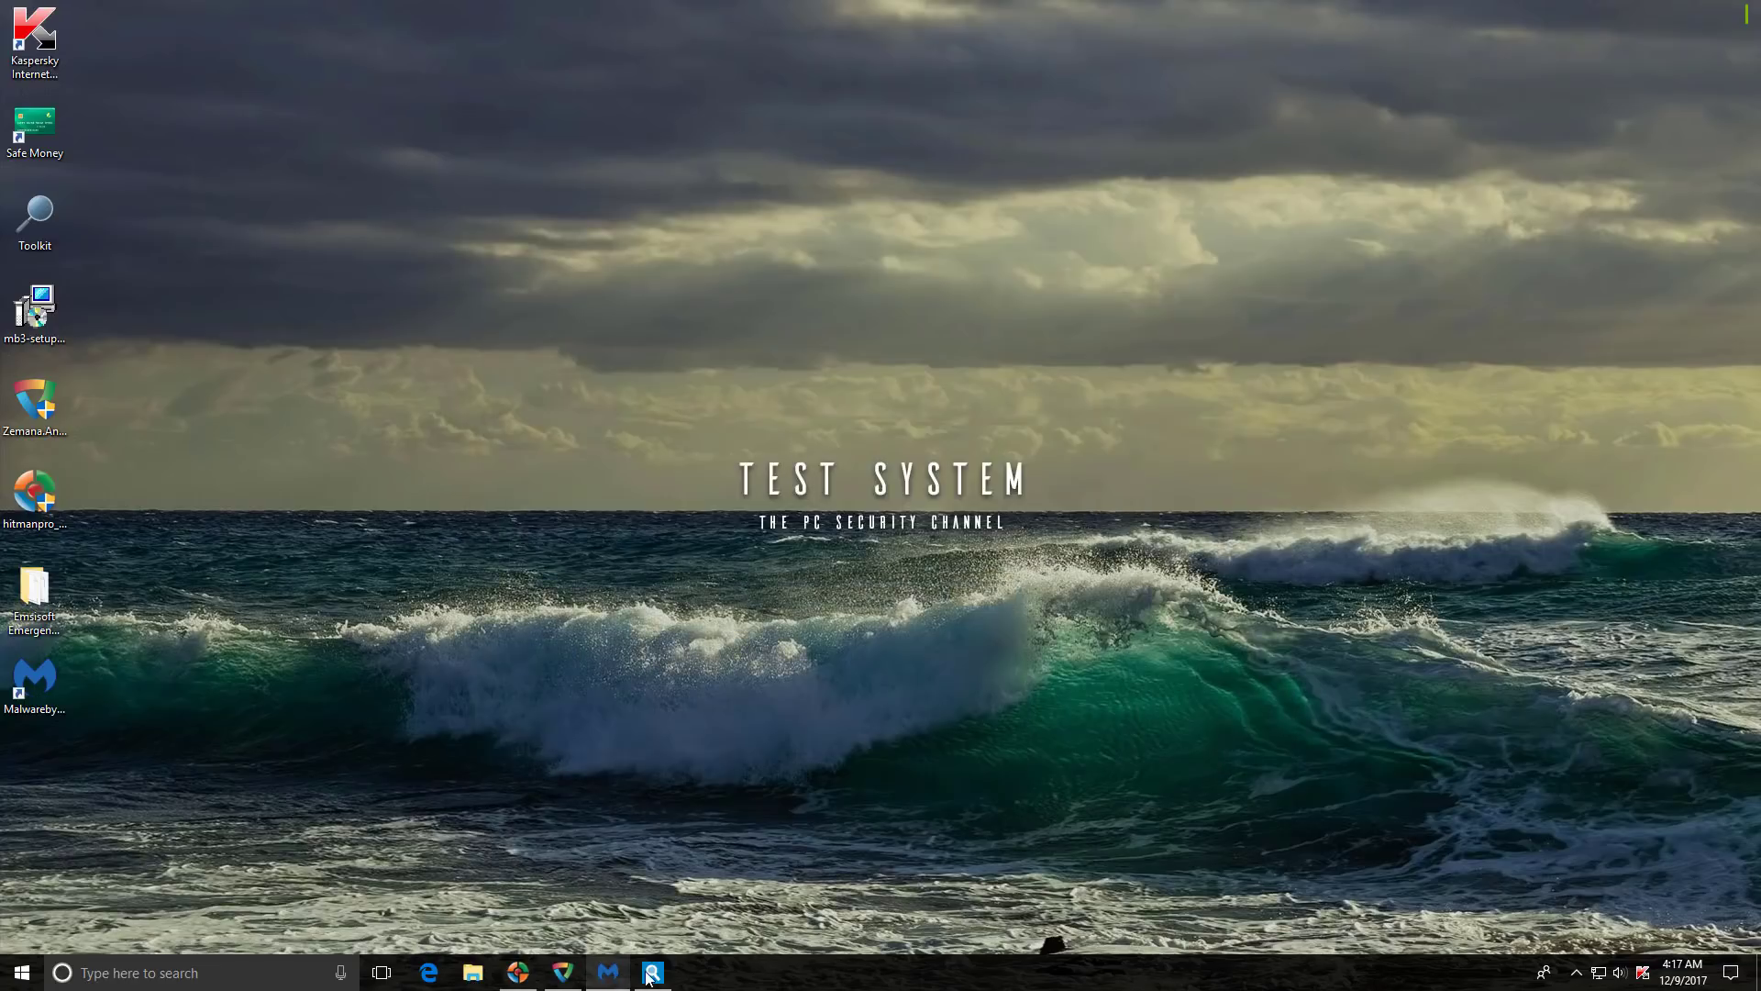
{"action": "left_click", "coordinate": [653, 974]}
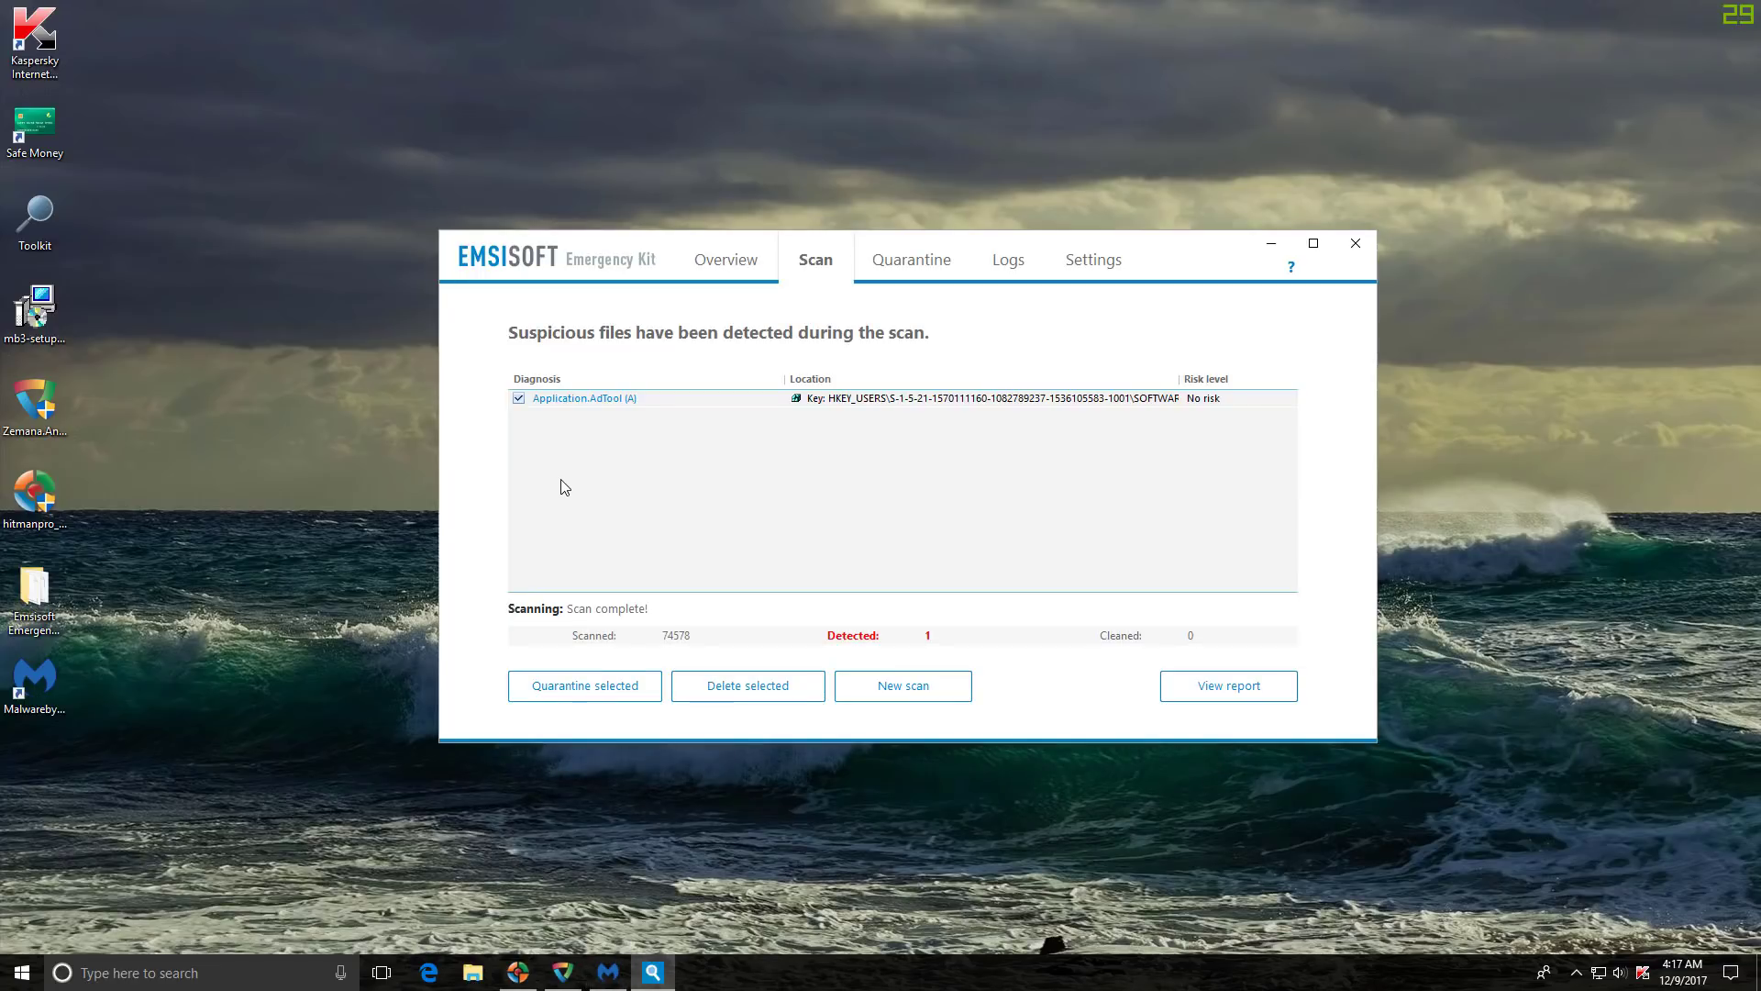